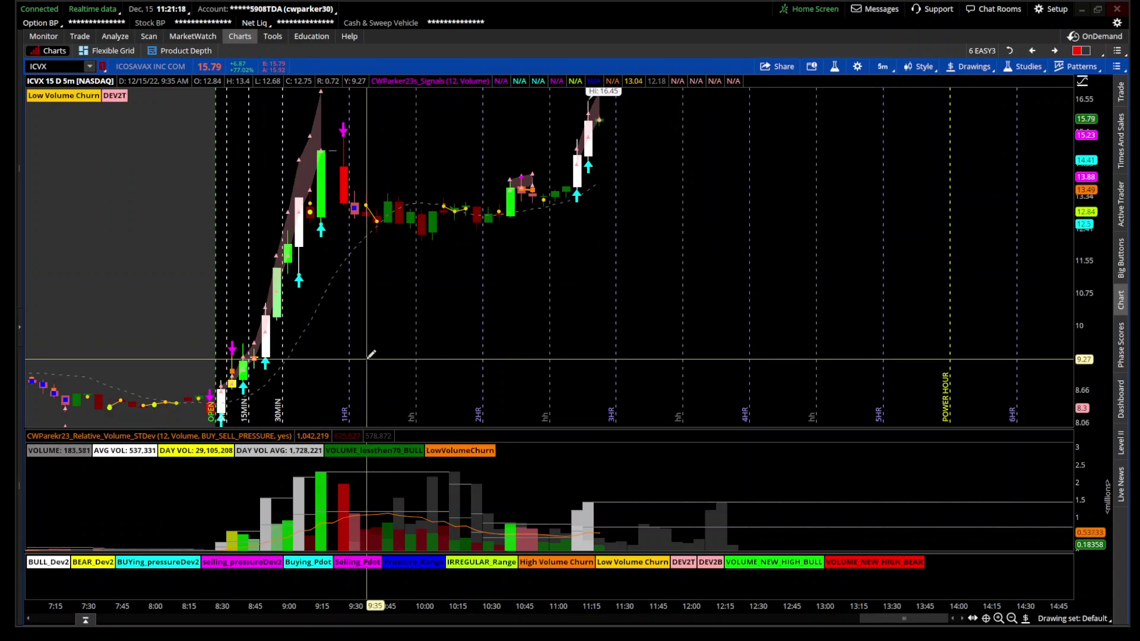
- Examine the ICVX 5-minute chart's candles and volume from the premarket session through the opening run and the late-morning spike
scroll(371, 354, "up", 1)
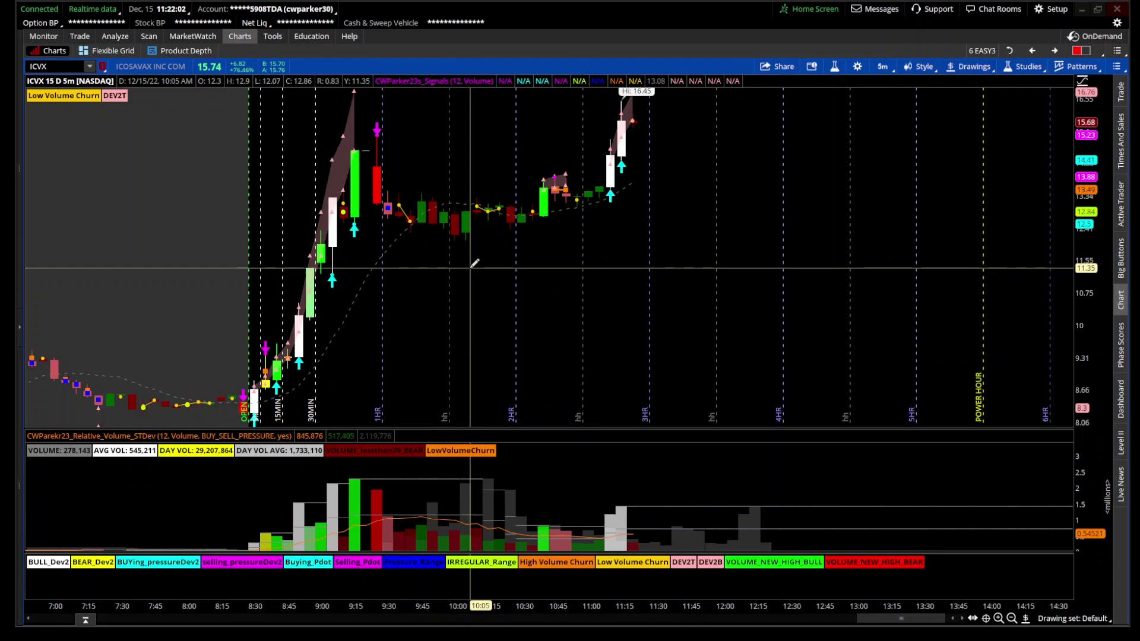
scroll(579, 297, "up", 1)
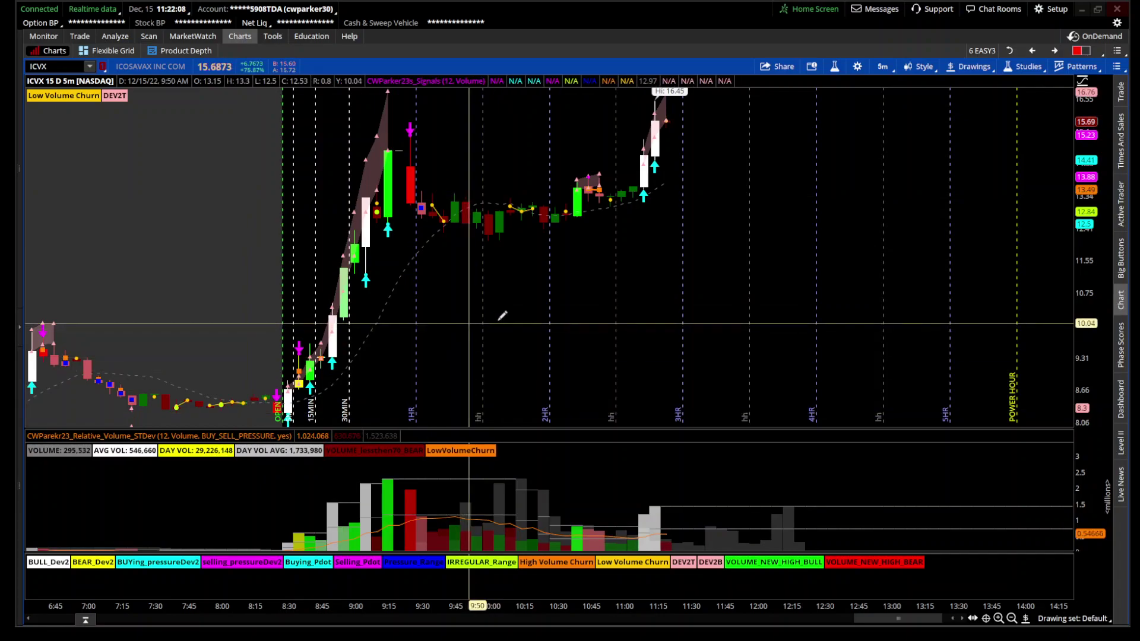
left_click_drag(230, 227, 542, 196)
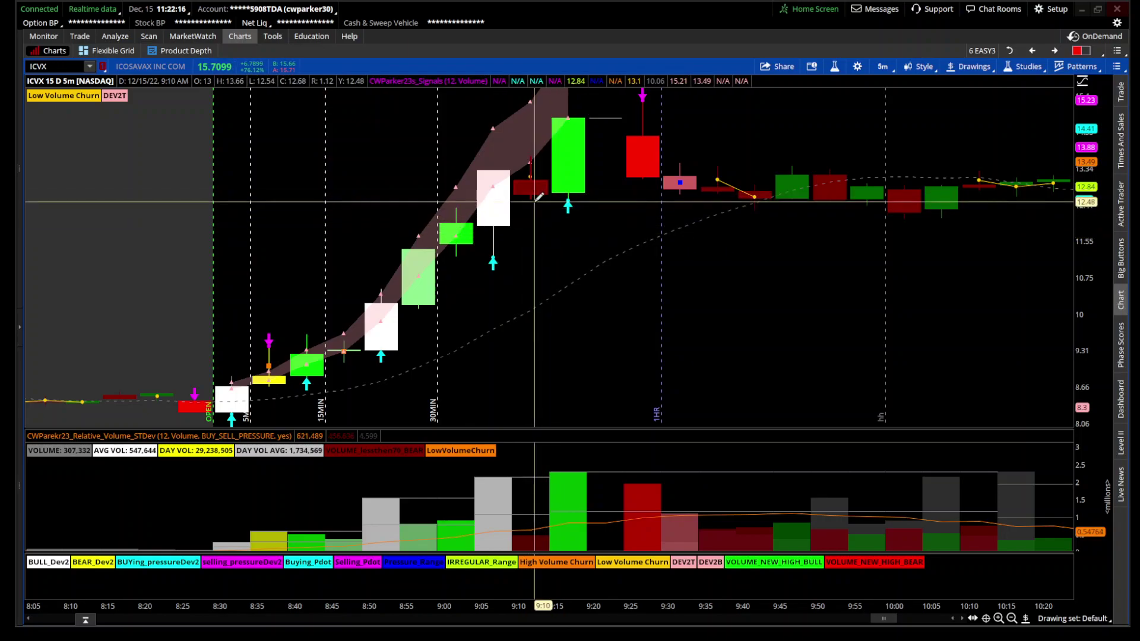
left_click(1012, 619)
scroll(383, 291, "up", 3)
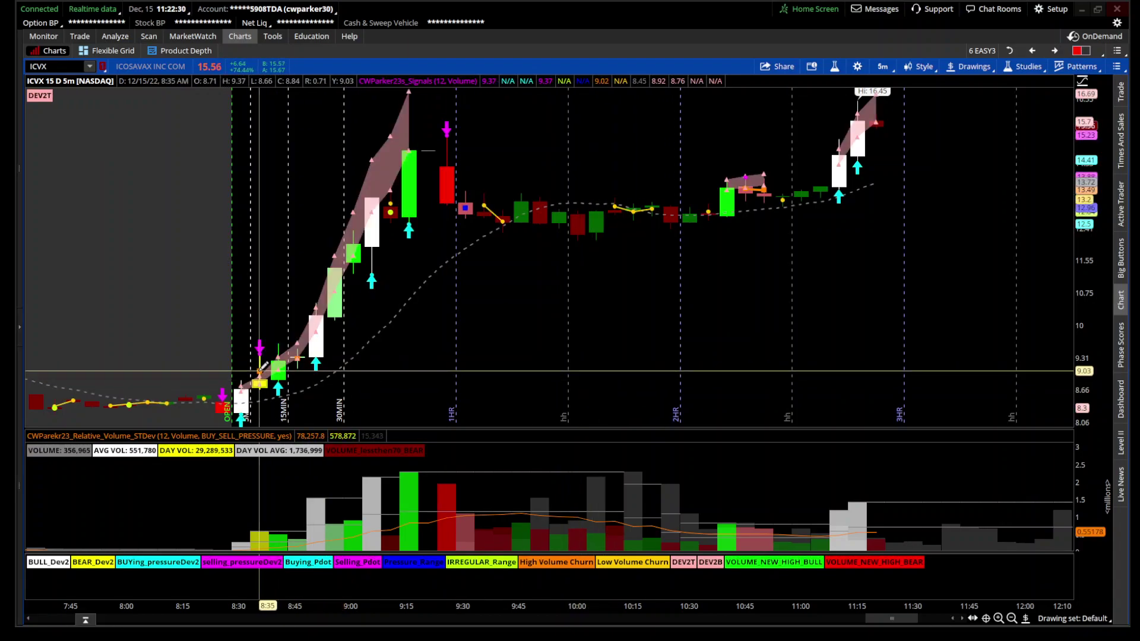
scroll(173, 303, "up", 5)
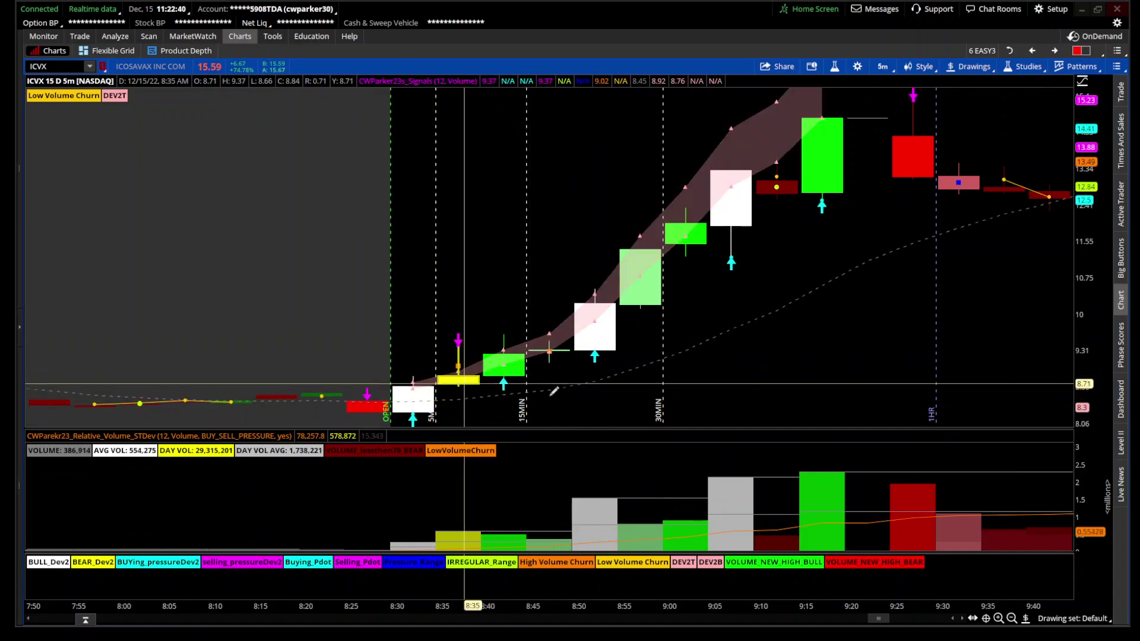
left_click(1012, 618)
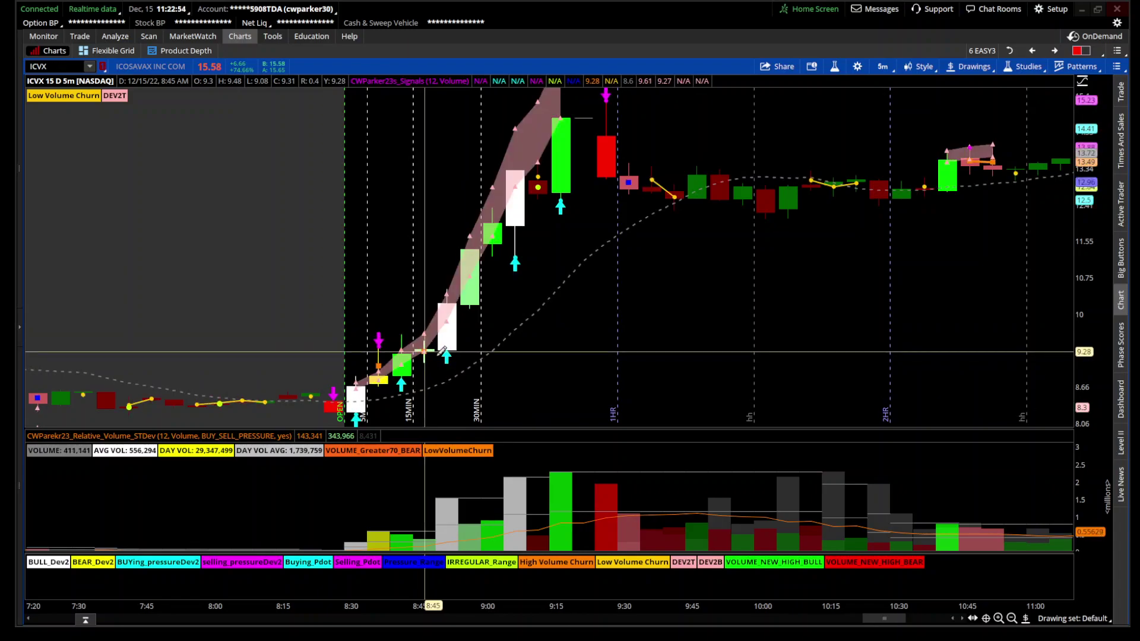
scroll(627, 377, "down", 6)
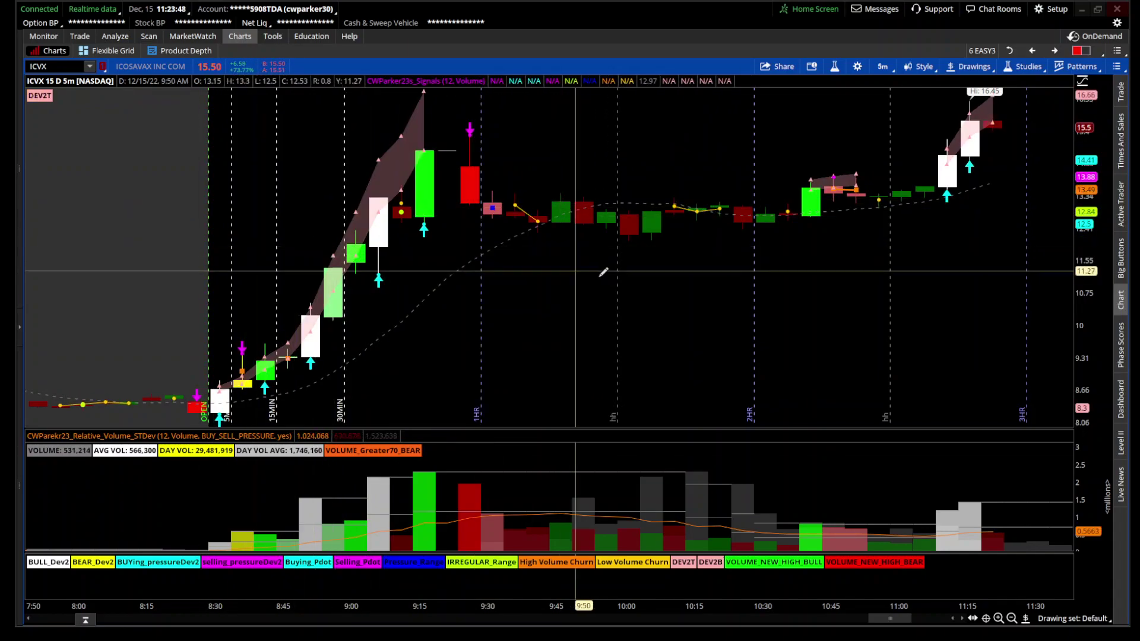
scroll(593, 273, "up", 15)
scroll(593, 275, "up", 5)
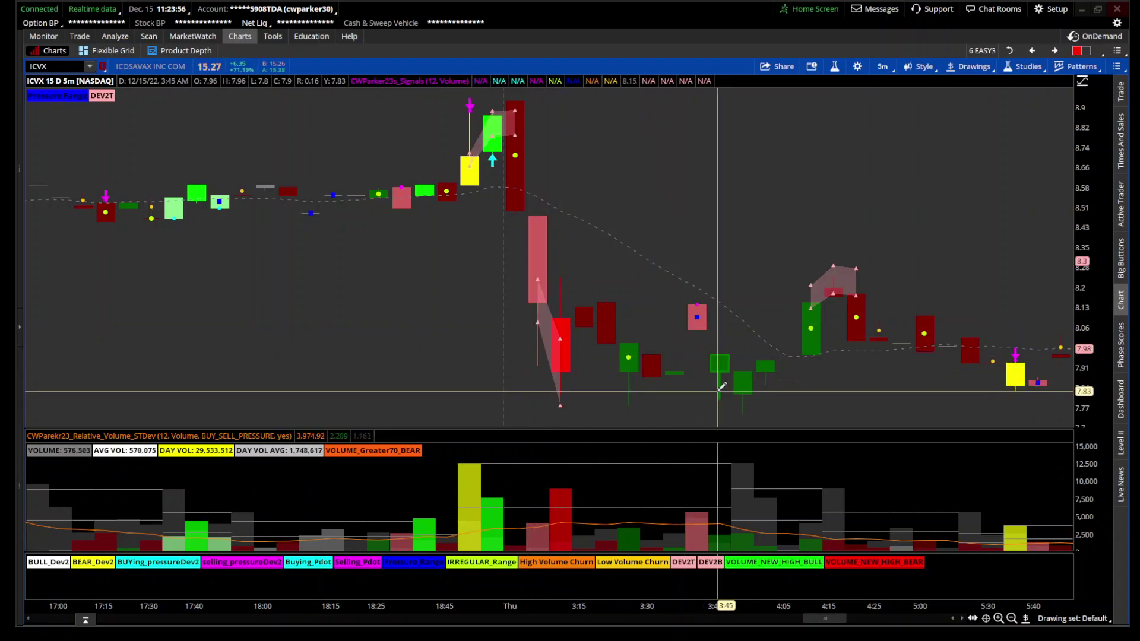
left_click(1012, 618)
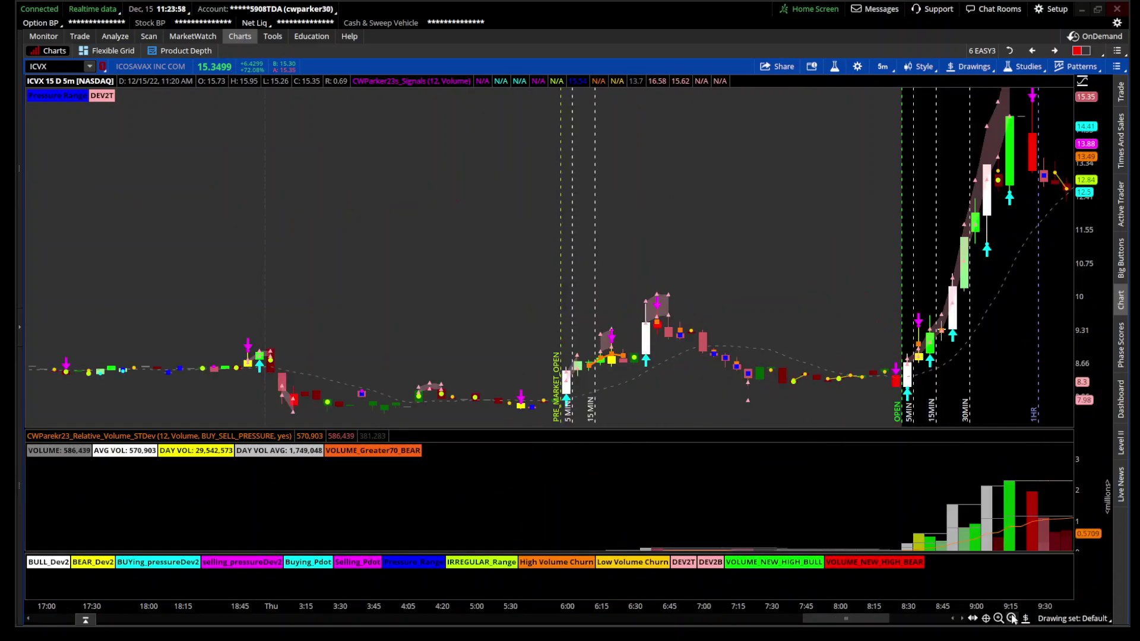
left_click(1012, 619)
scroll(1036, 257, "up", 3)
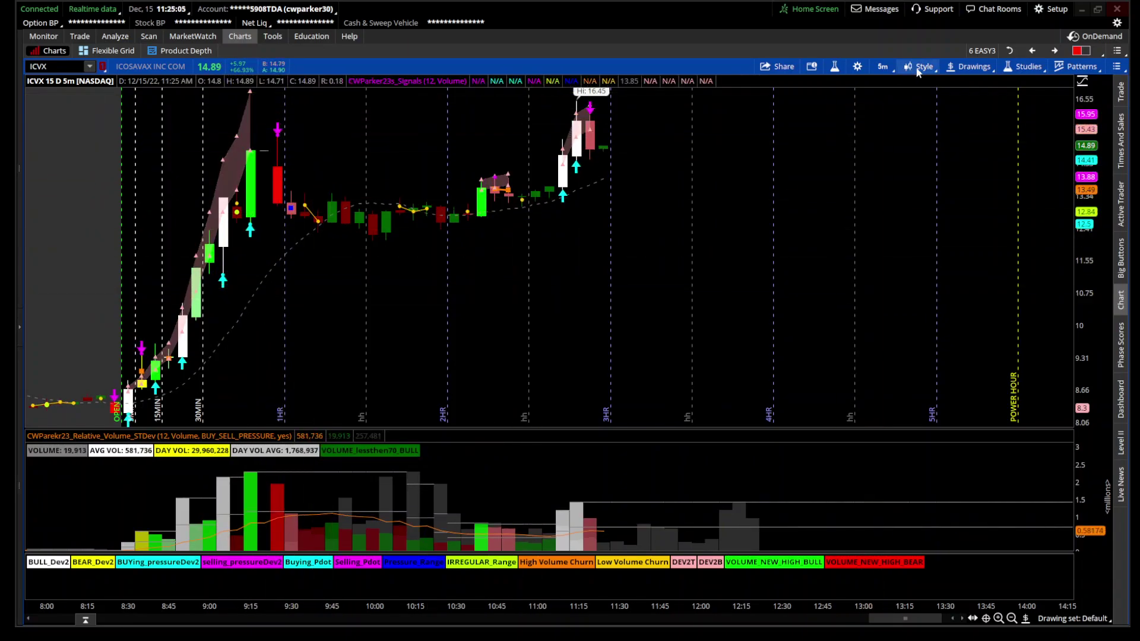
- Restore the cleared drawing set on the chart
left_click(969, 66)
mouse_move(942, 170)
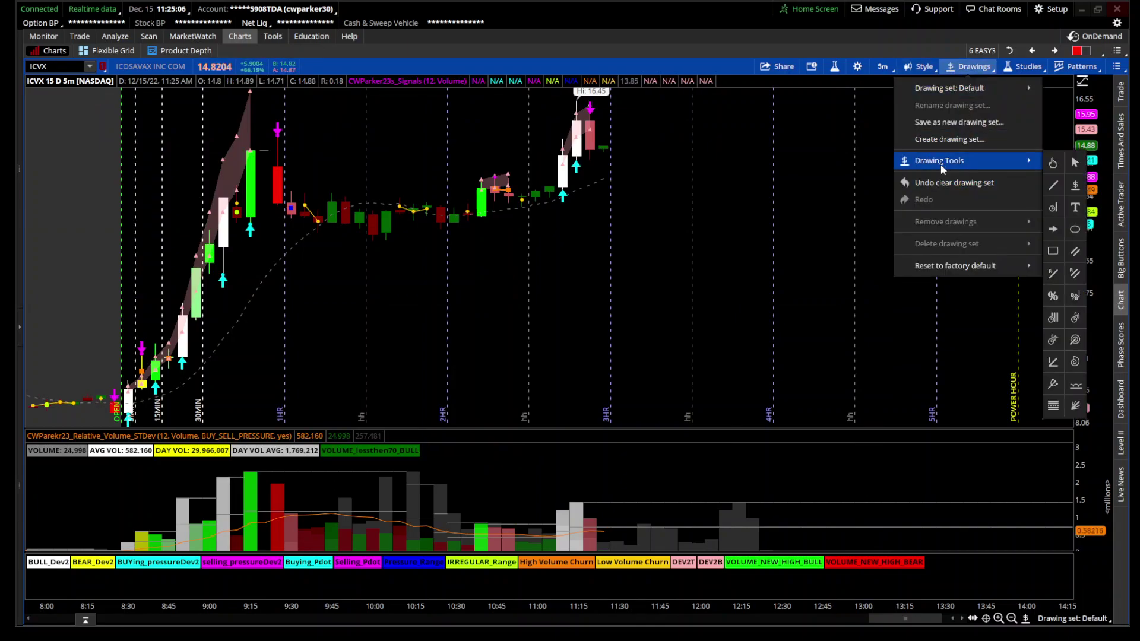
left_click(950, 182)
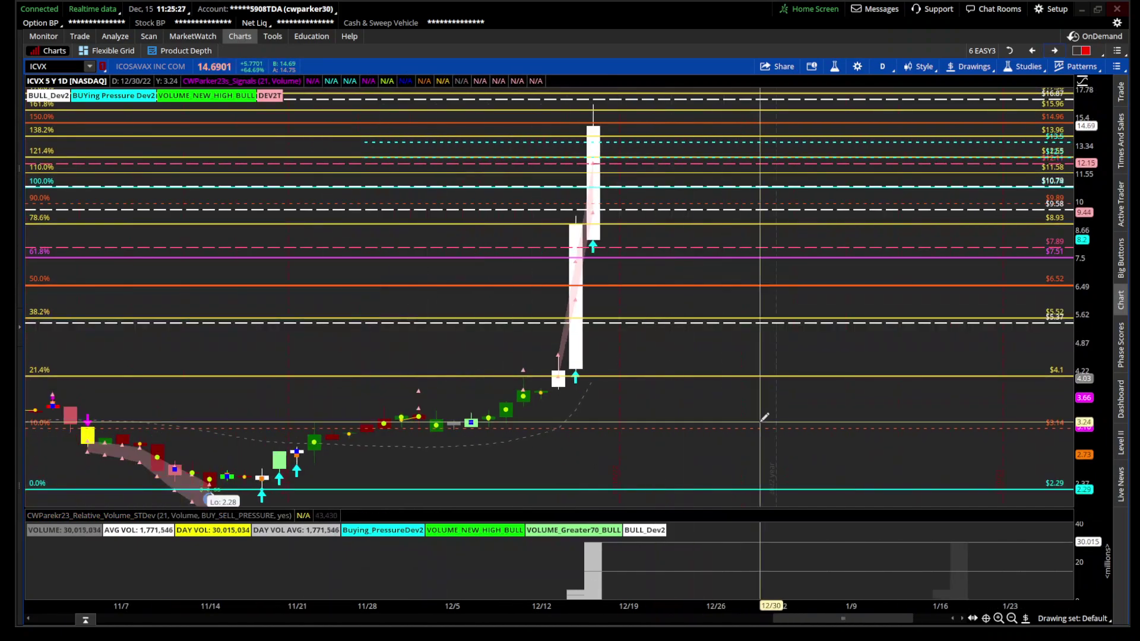
- Remove the Fibonacci retracement drawing from the ICVX daily chart, keeping the horizontal price levels
left_click(1012, 619)
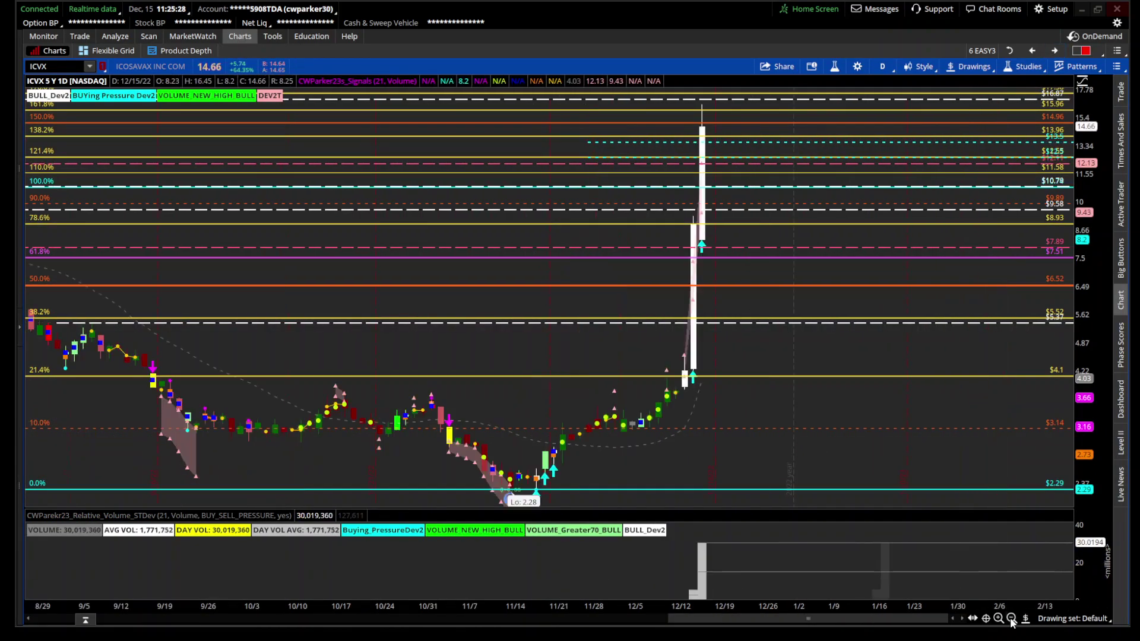
left_click(1012, 619)
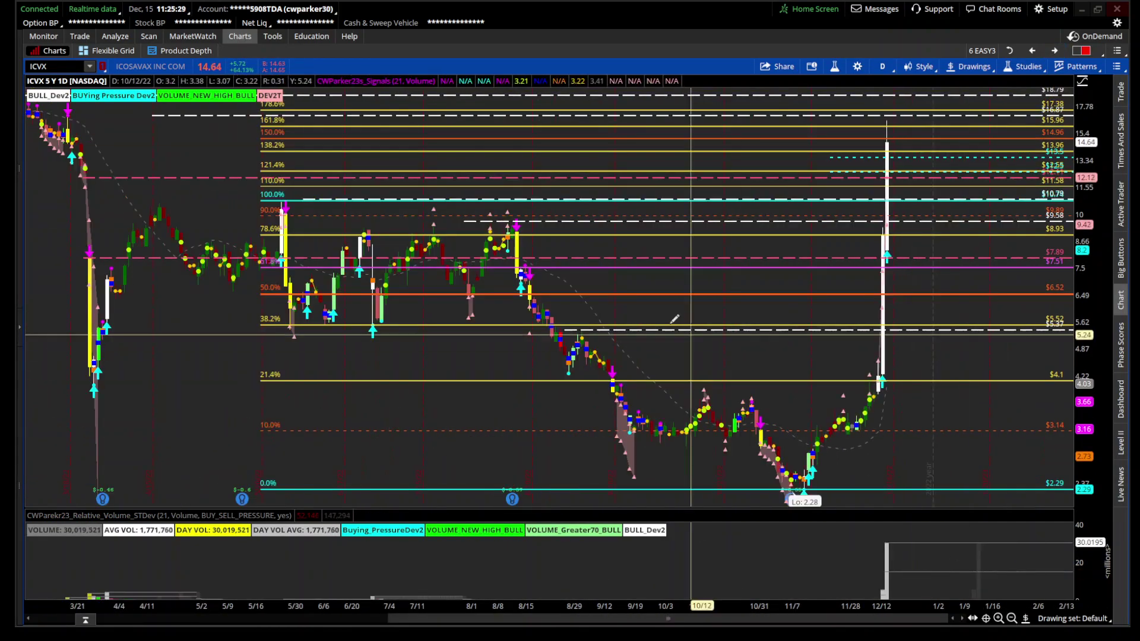
right_click(283, 201)
left_click(314, 267)
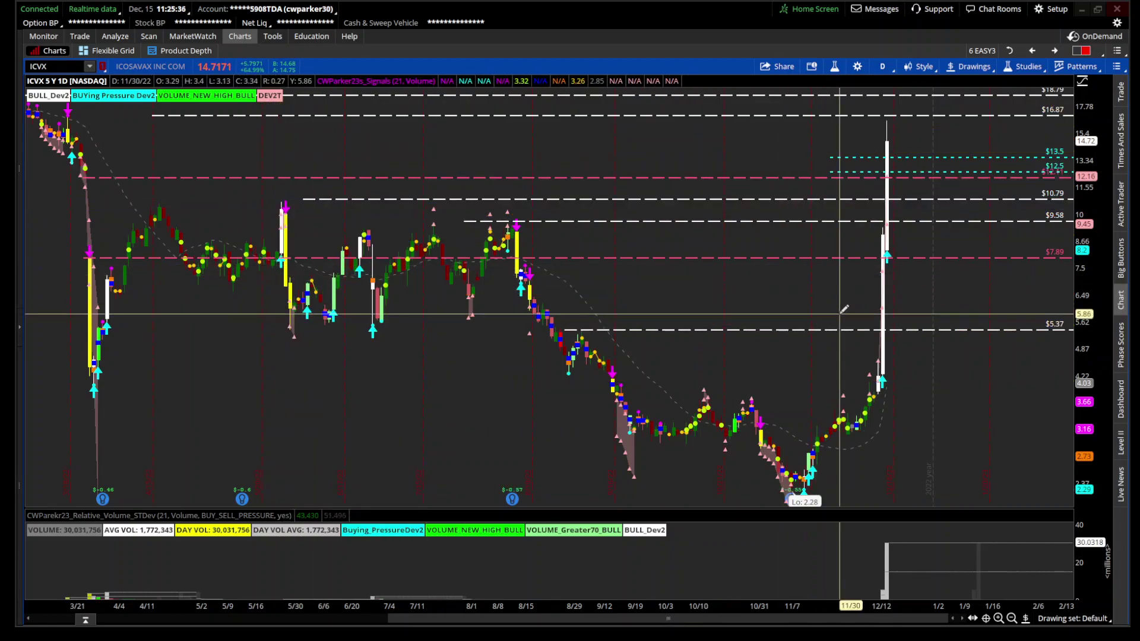
- Examine the daily candles from the November low to the December spike against the horizontal price levels
scroll(841, 313, "up", 5)
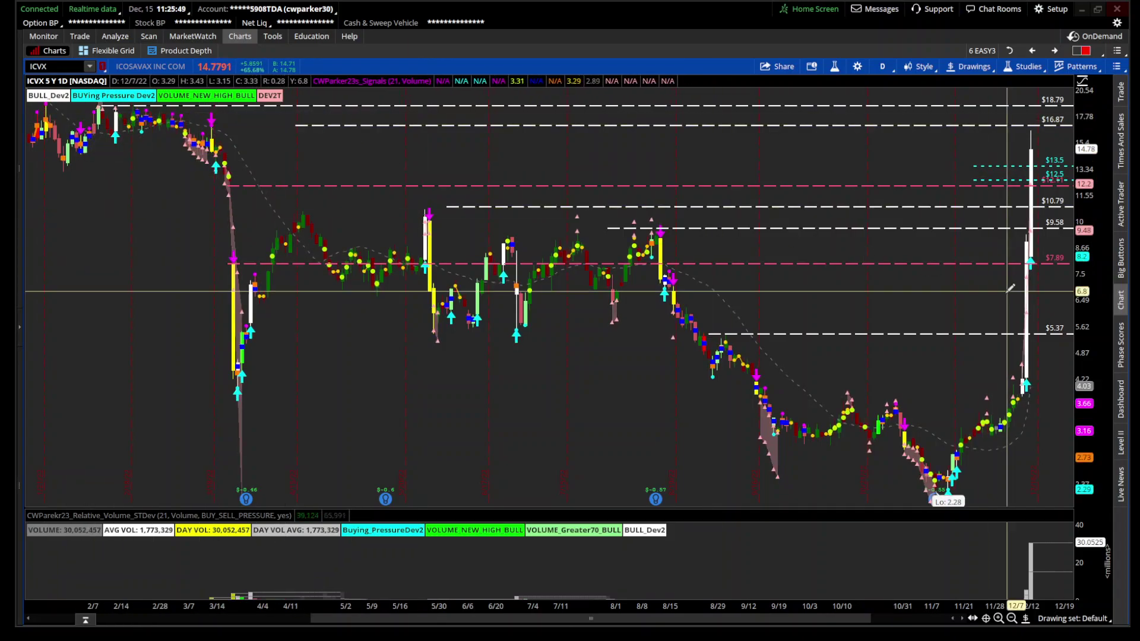
scroll(891, 291, "down", 5)
left_click_drag(687, 287, 1072, 291)
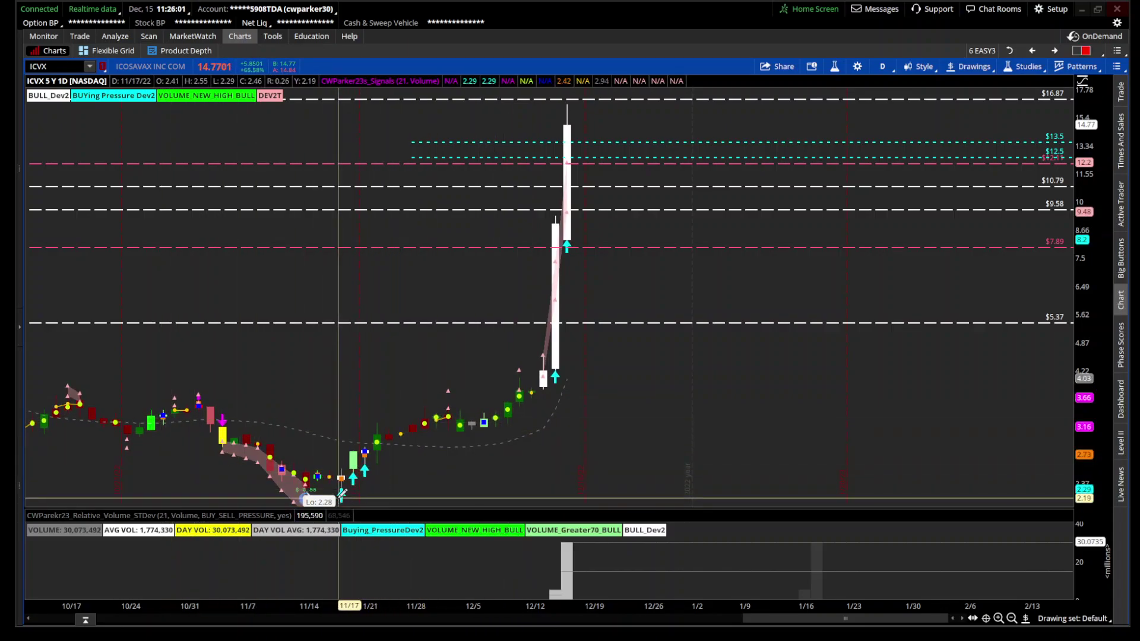
scroll(326, 479, "up", 5)
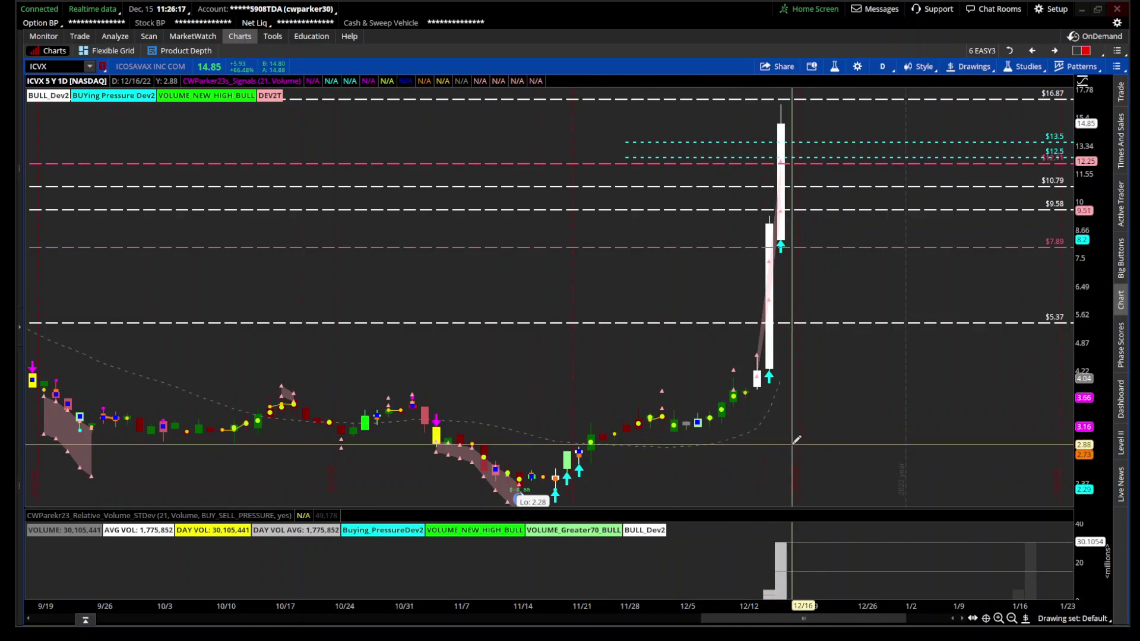
scroll(796, 439, "down", 3)
- Return to the 5-minute chart and examine the premarket and opening price action against the horizontal price levels
left_click(1051, 52)
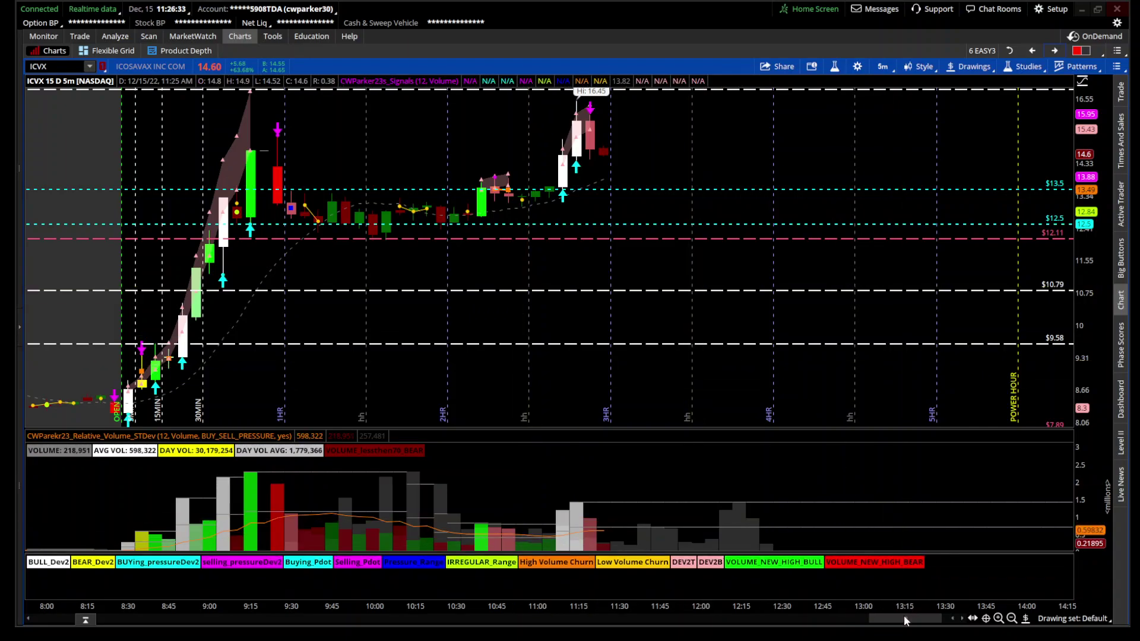
left_click_drag(894, 619, 877, 619)
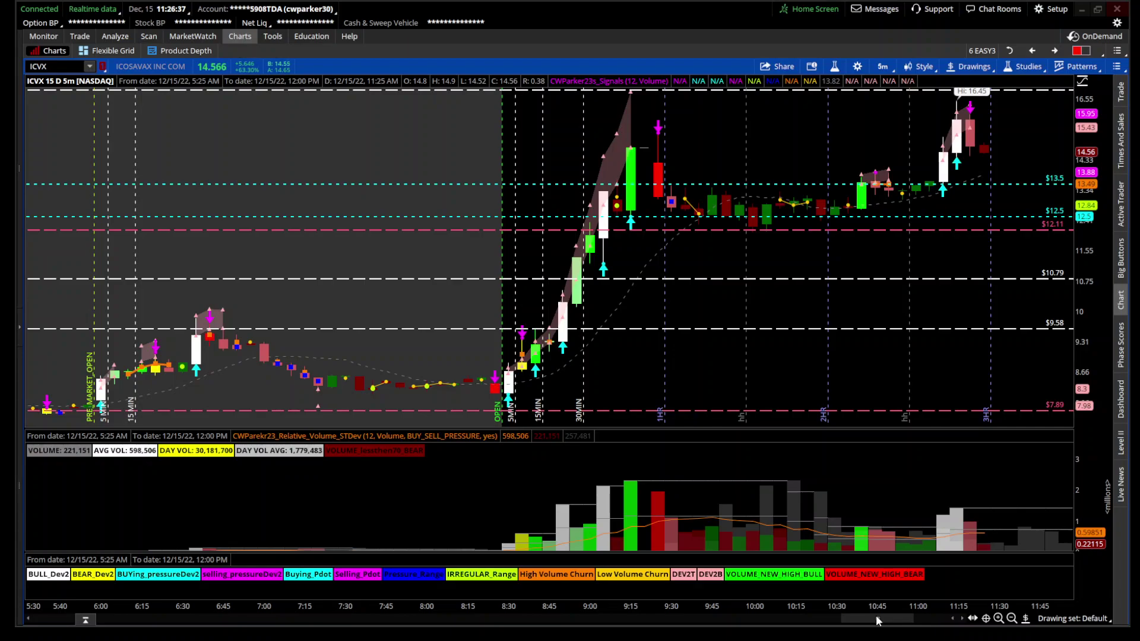
left_click_drag(878, 619, 873, 619)
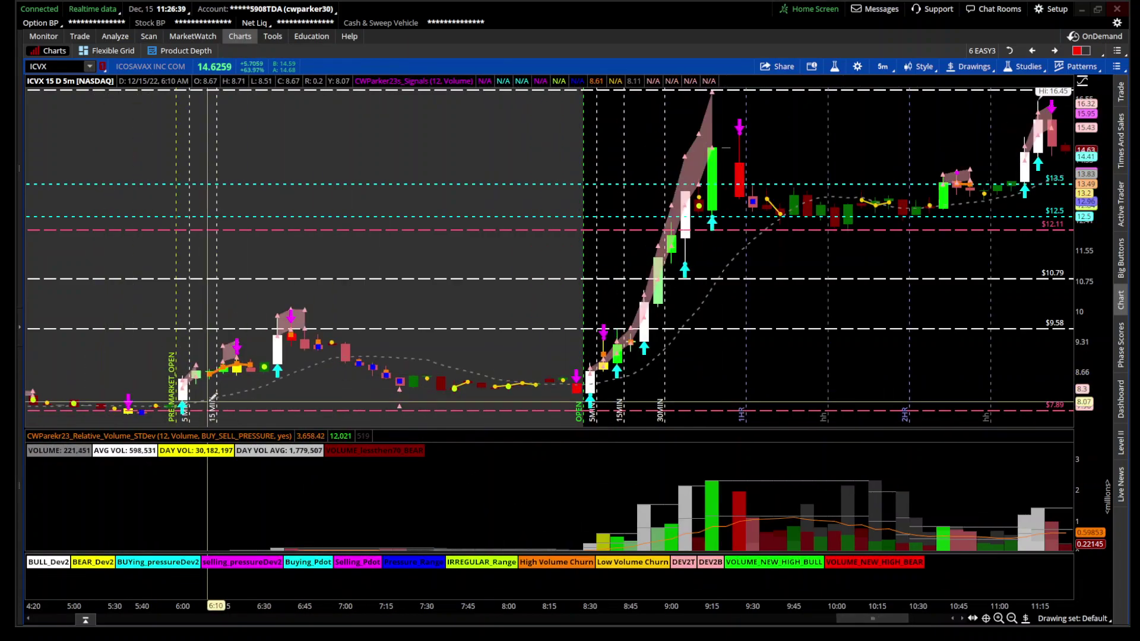
scroll(212, 397, "up", 5)
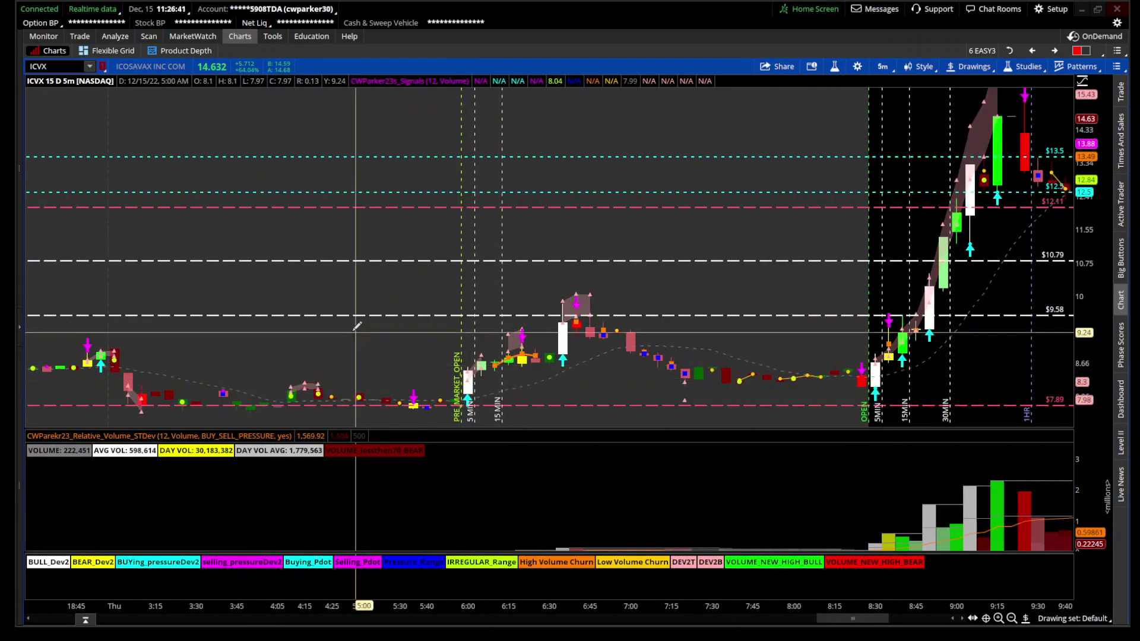
scroll(356, 326, "down", 5)
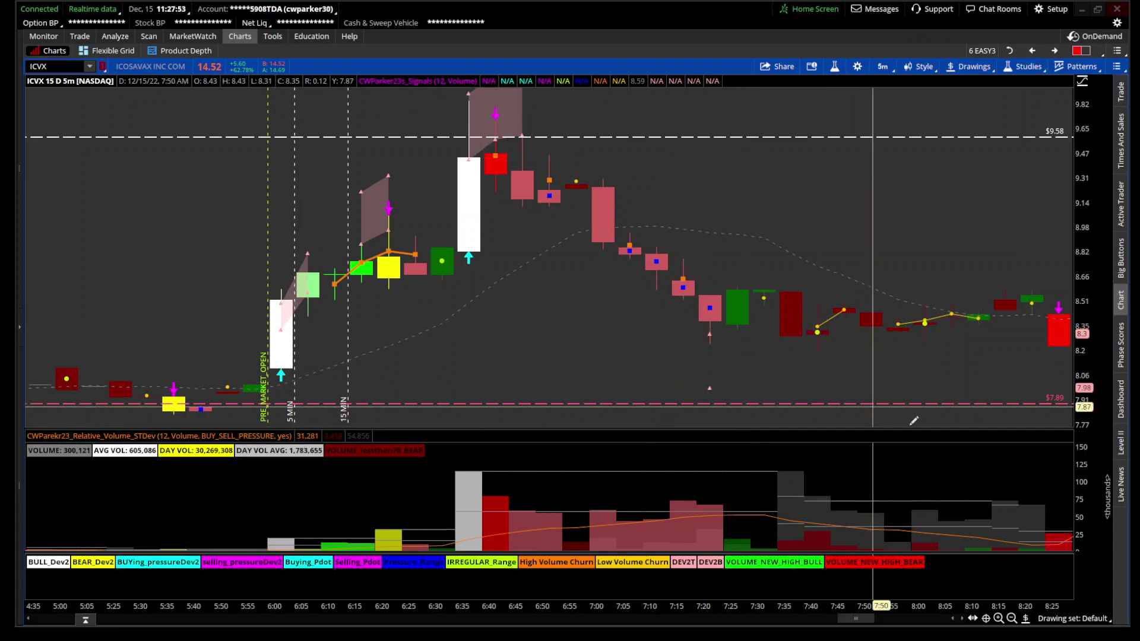
left_click(1013, 619)
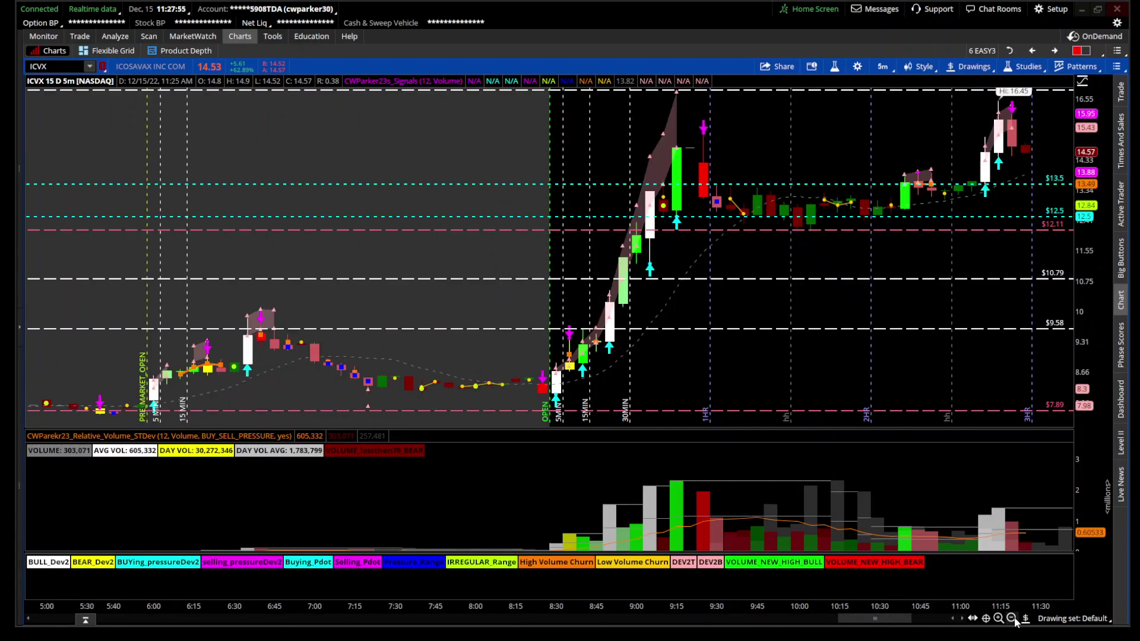
left_click(1012, 619)
- Duplicate the $13.5 price level on the 5-minute chart and set the copy's value to 14.50
left_click_drag(542, 306, 921, 305)
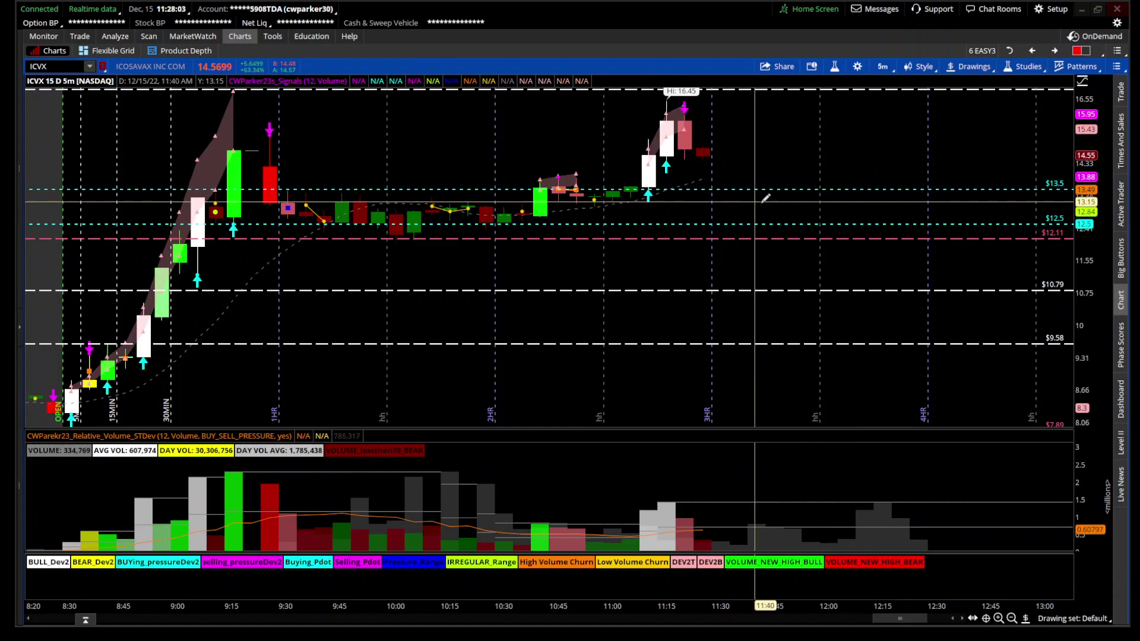
right_click(775, 189)
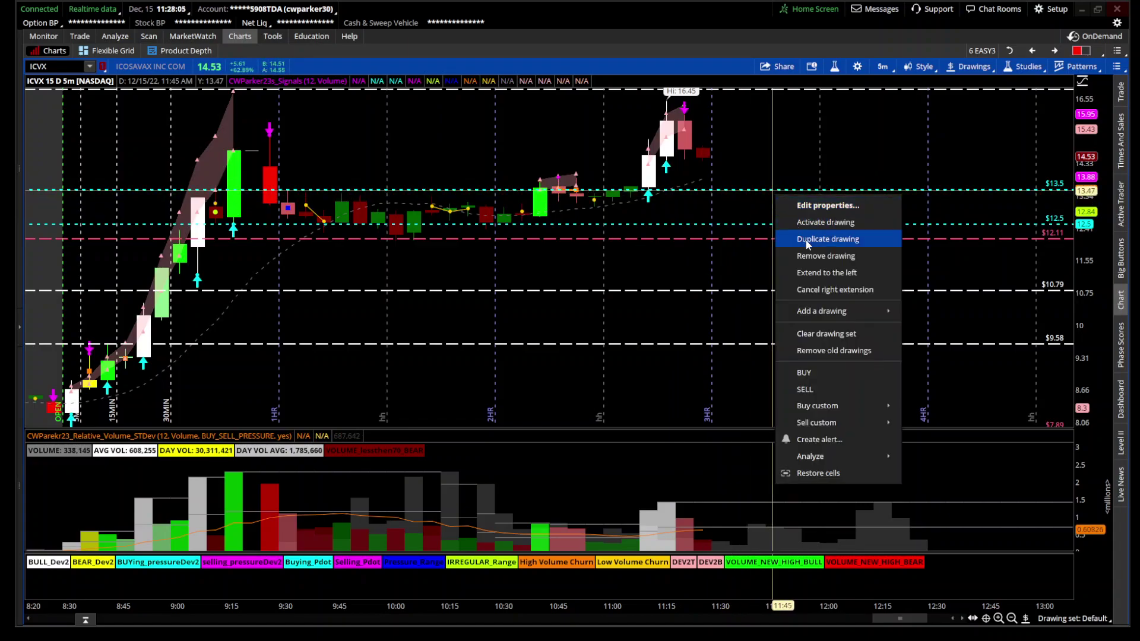
left_click(808, 239)
right_click(779, 190)
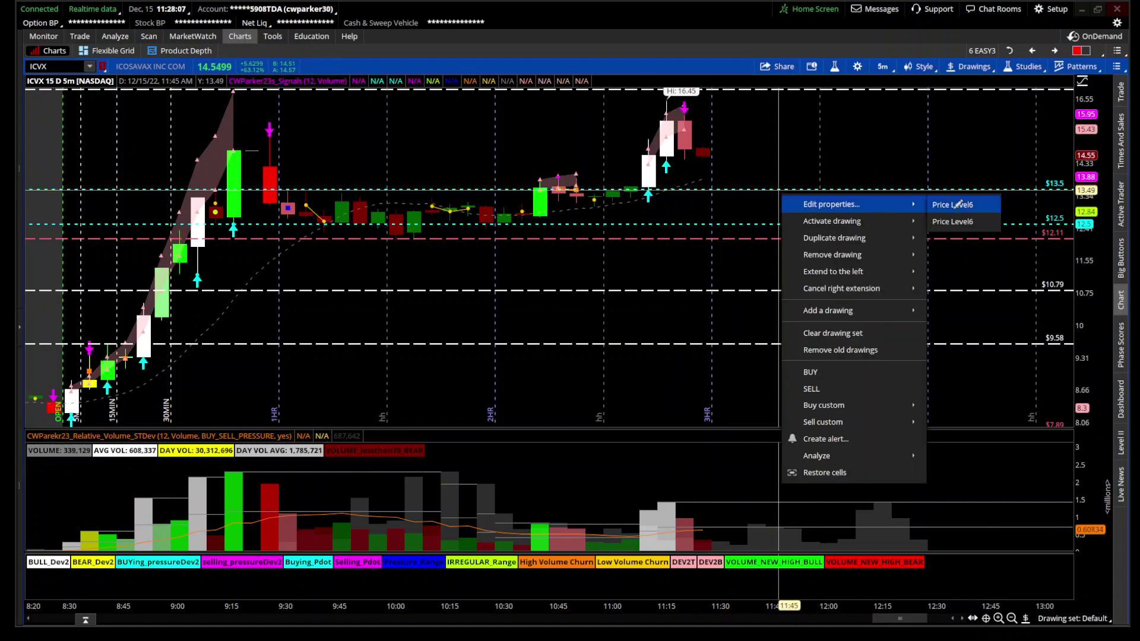
left_click(958, 204)
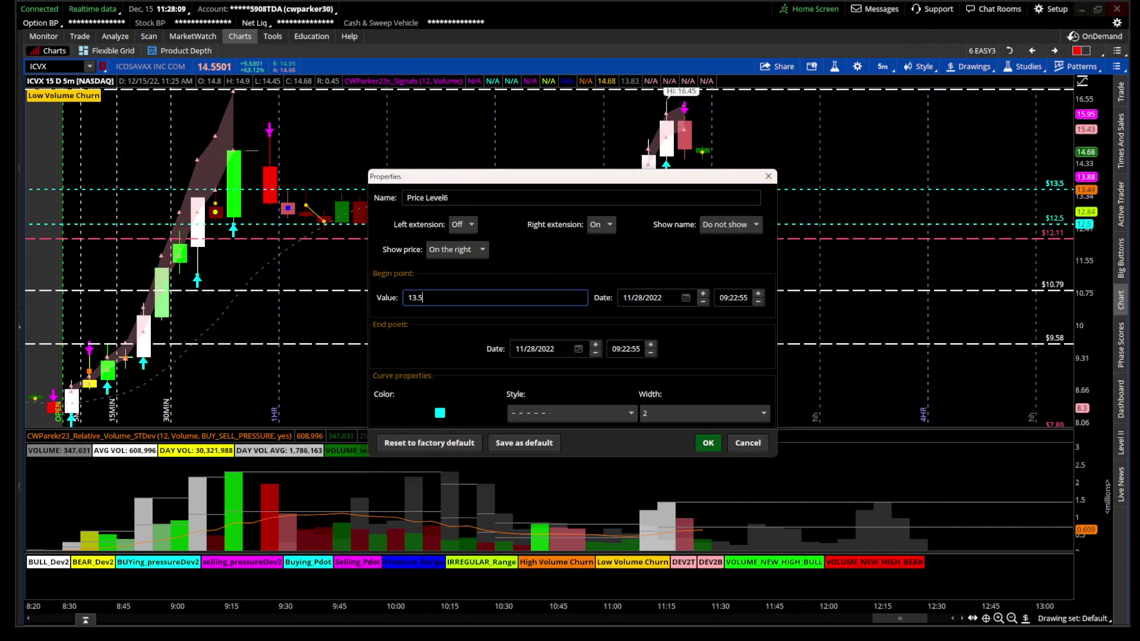
double_click(422, 297)
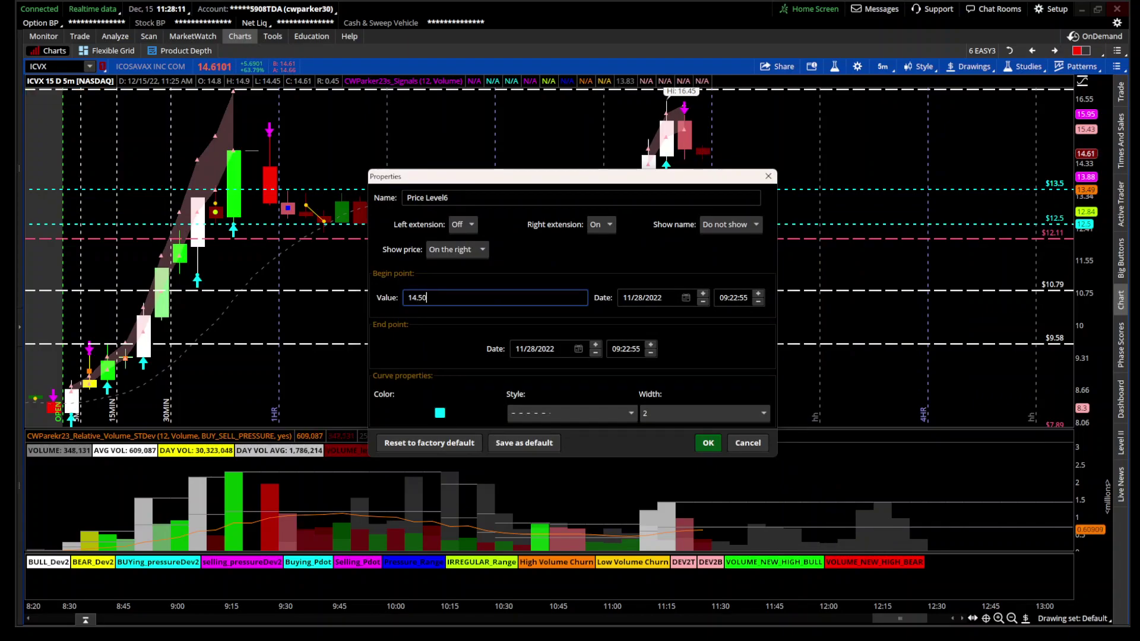
left_click(707, 443)
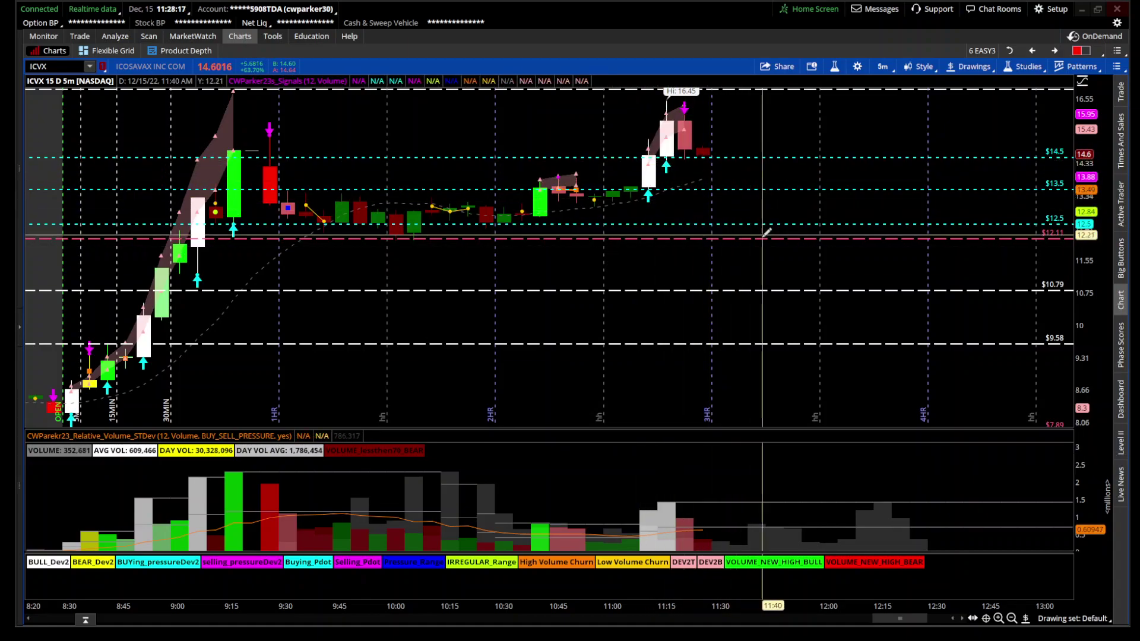
- Duplicate the $14.5 price level on the 5-minute chart, setting the copy's value to 14 and its line style to long dashes
scroll(766, 241, "up", 5)
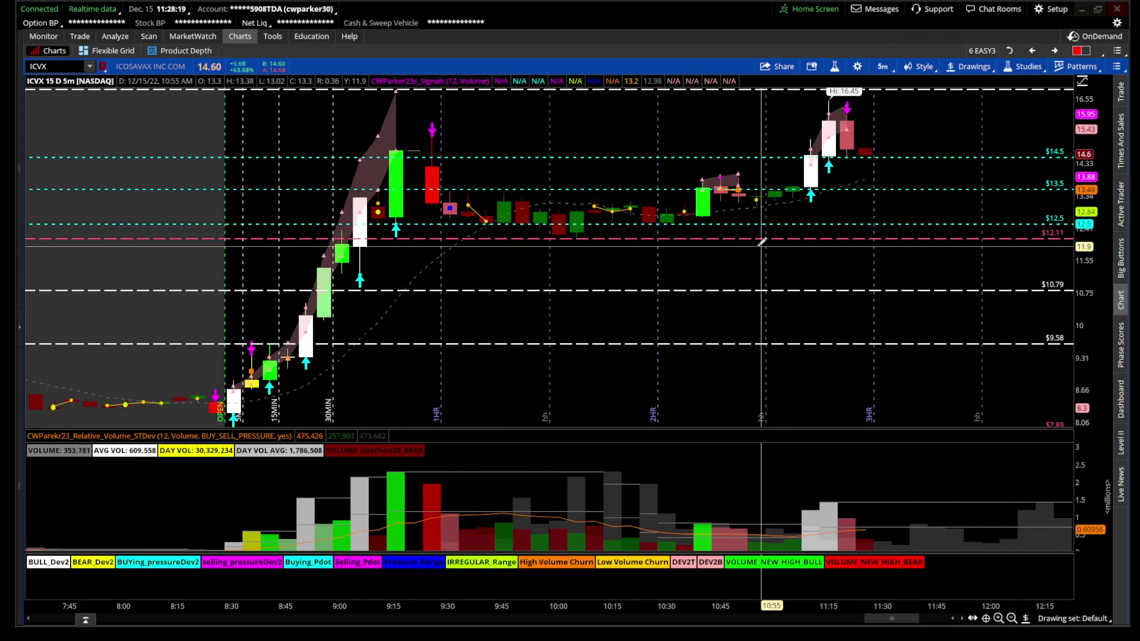
right_click(270, 158)
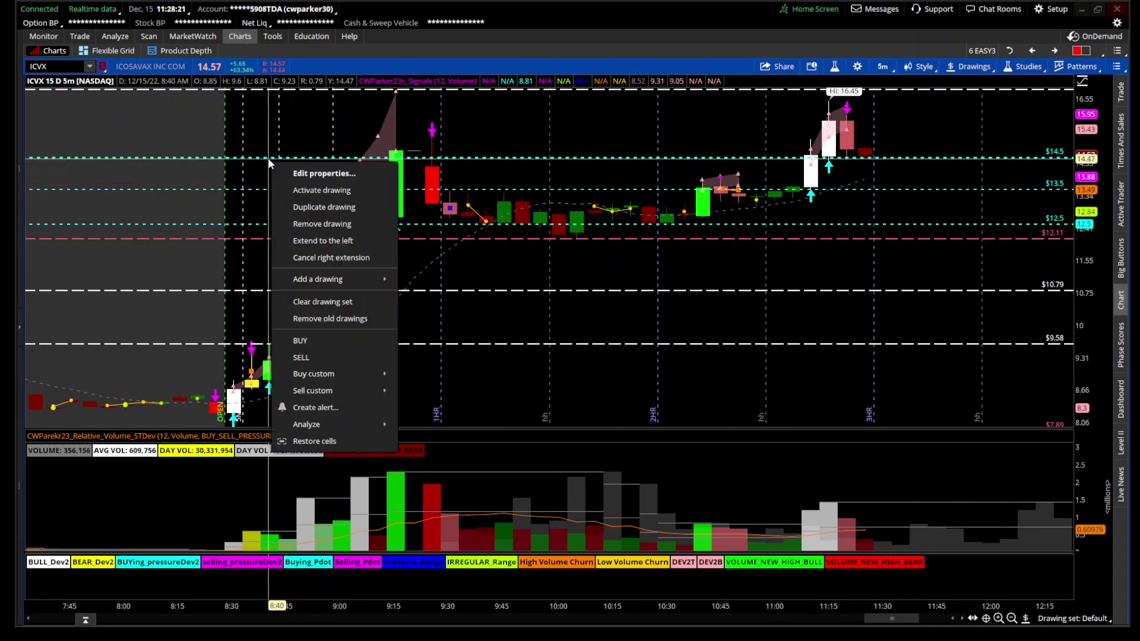
left_click(306, 206)
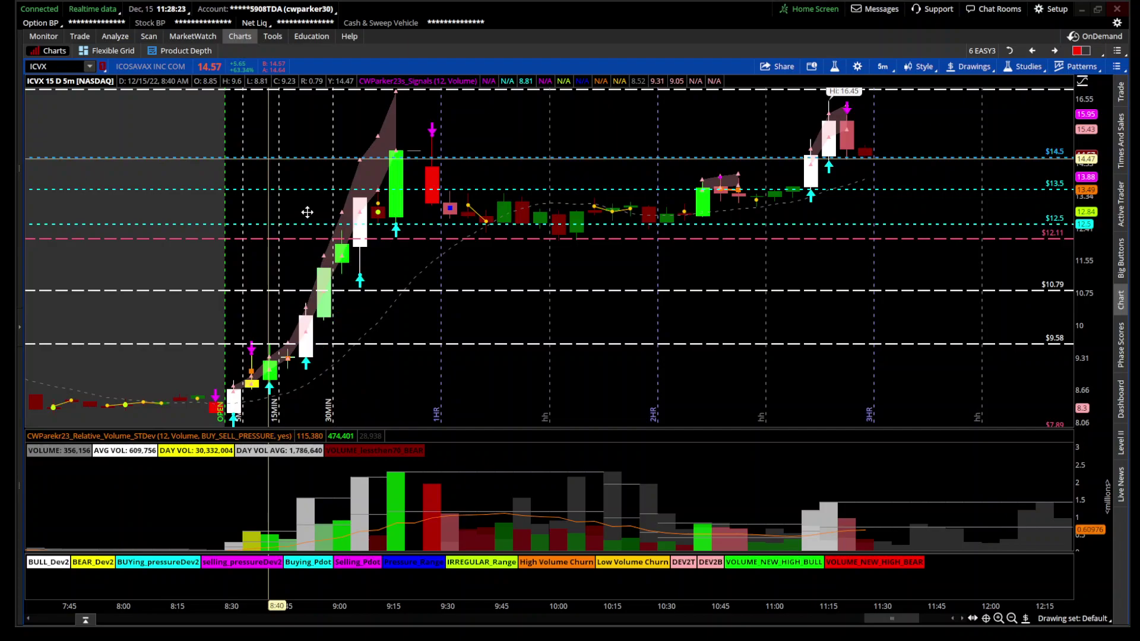
right_click(304, 158)
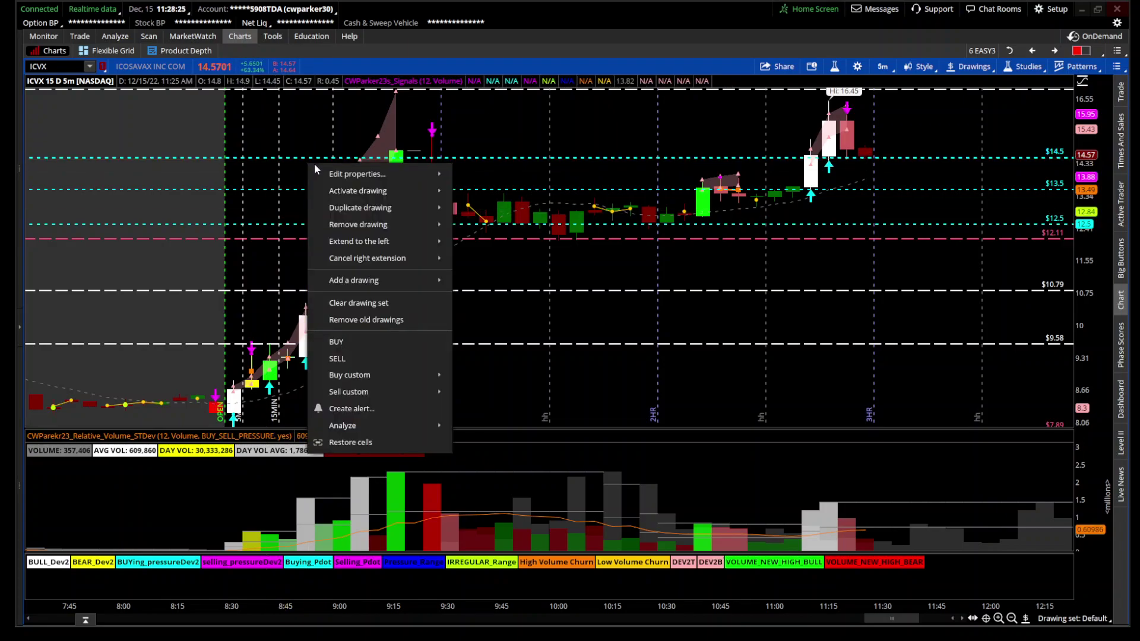
left_click(475, 175)
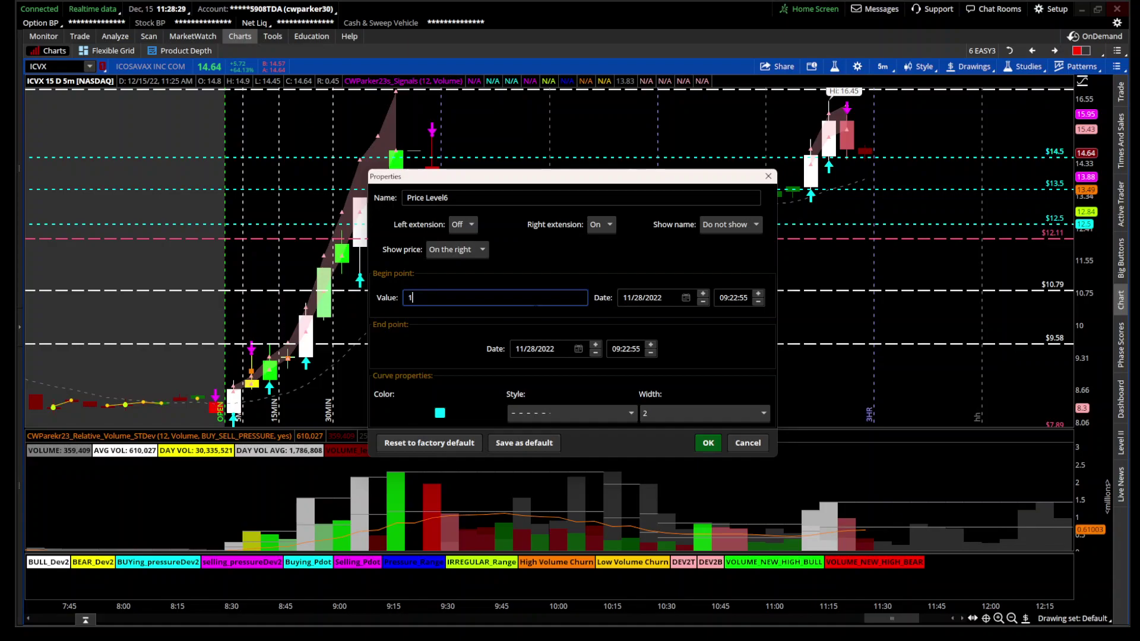
left_click(561, 411)
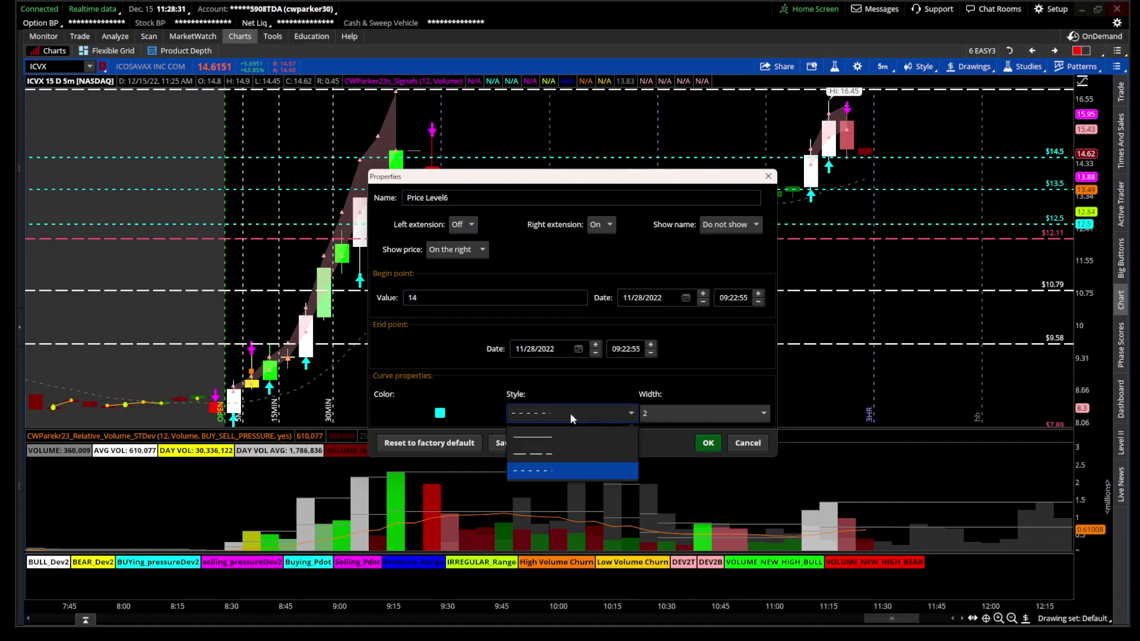
left_click(570, 451)
left_click(709, 446)
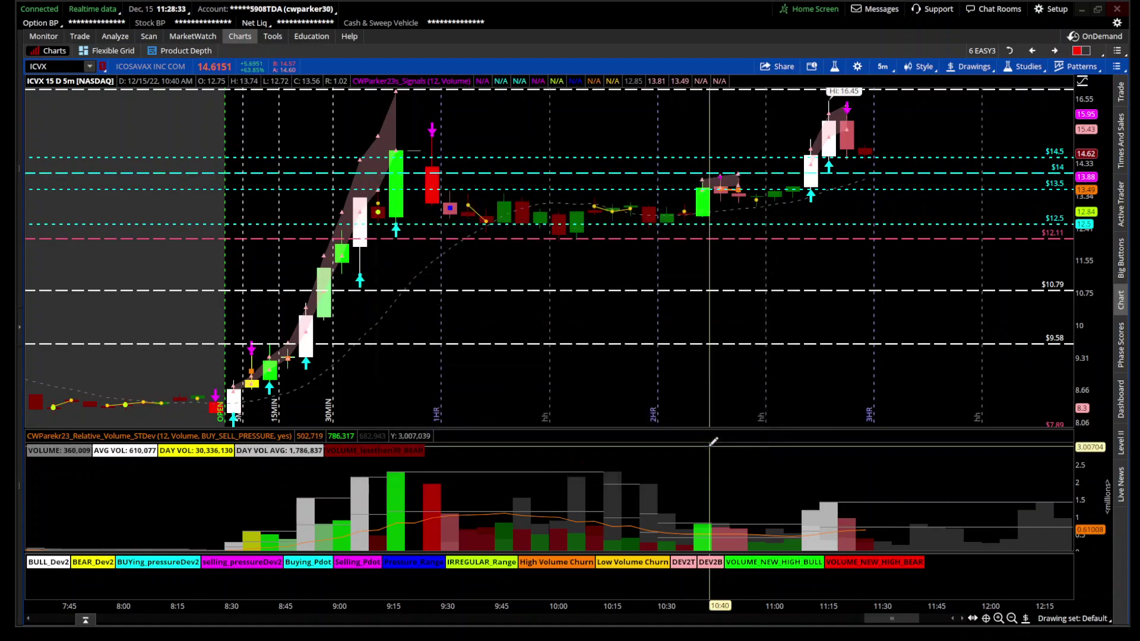
- Duplicate the long-dashed $14 price level and set the copy's value to 15
scroll(873, 257, "down", 3)
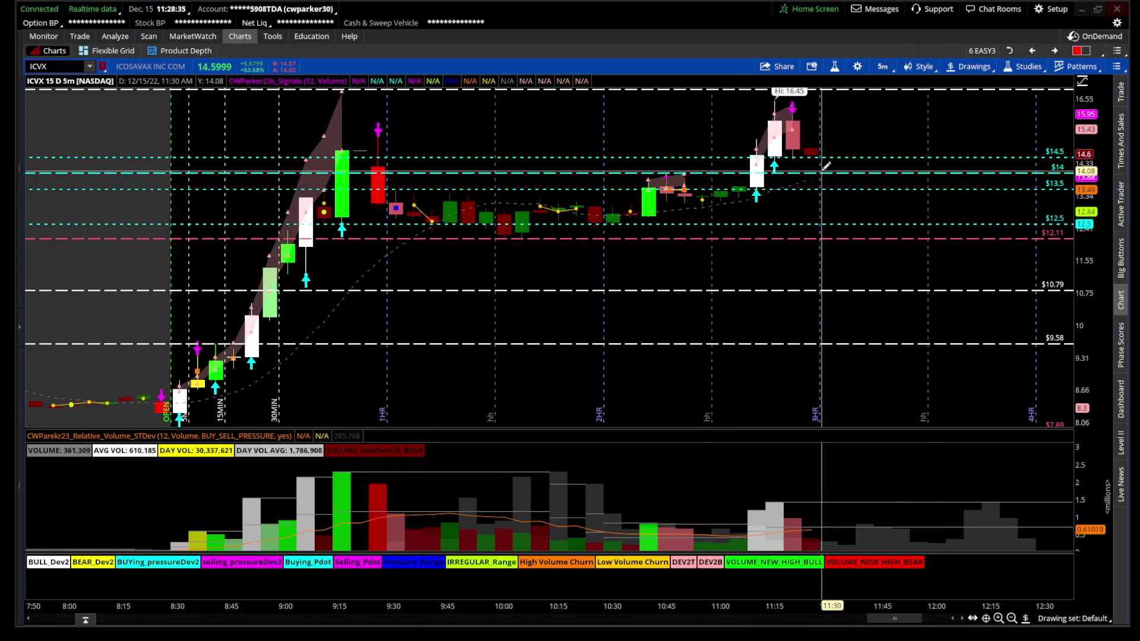
right_click(823, 173)
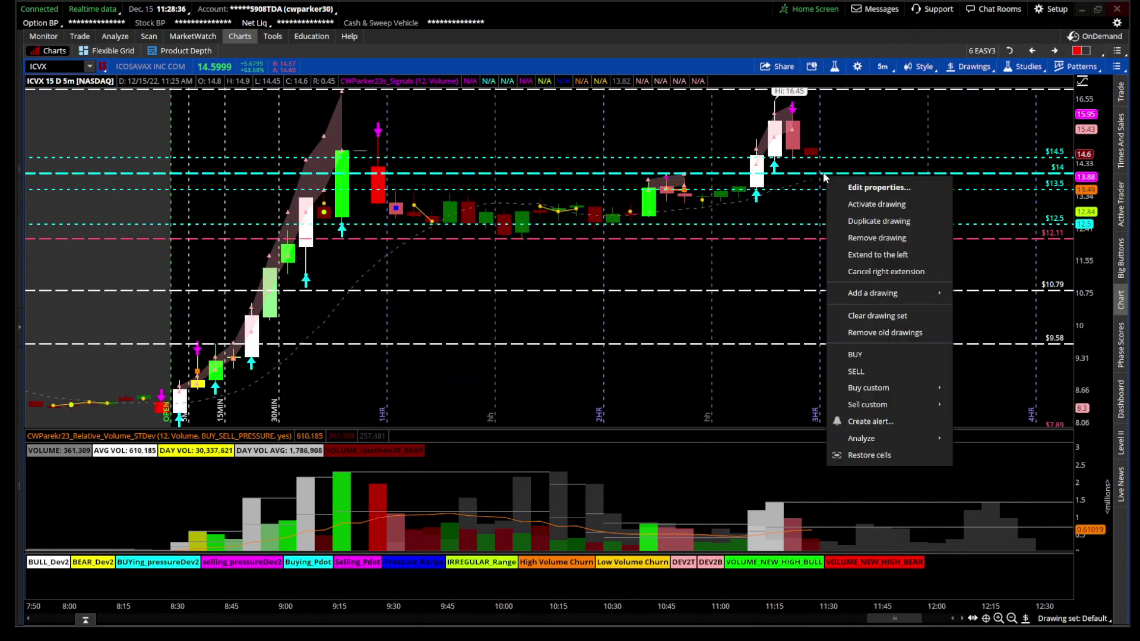
left_click(866, 221)
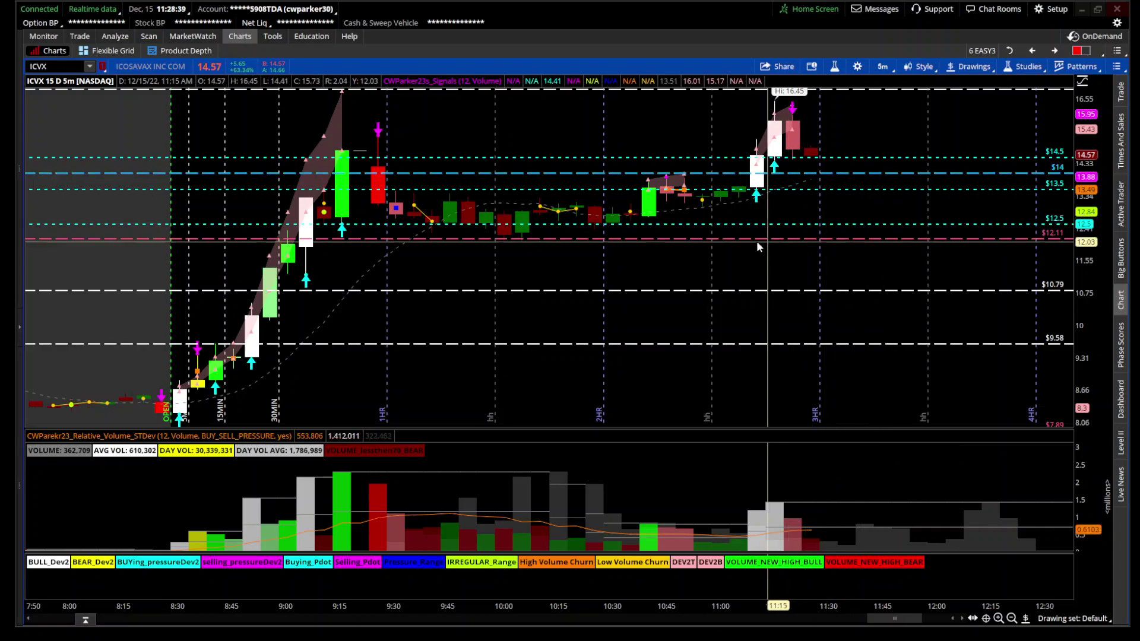
left_click(817, 174)
right_click(816, 177)
mouse_move(947, 186)
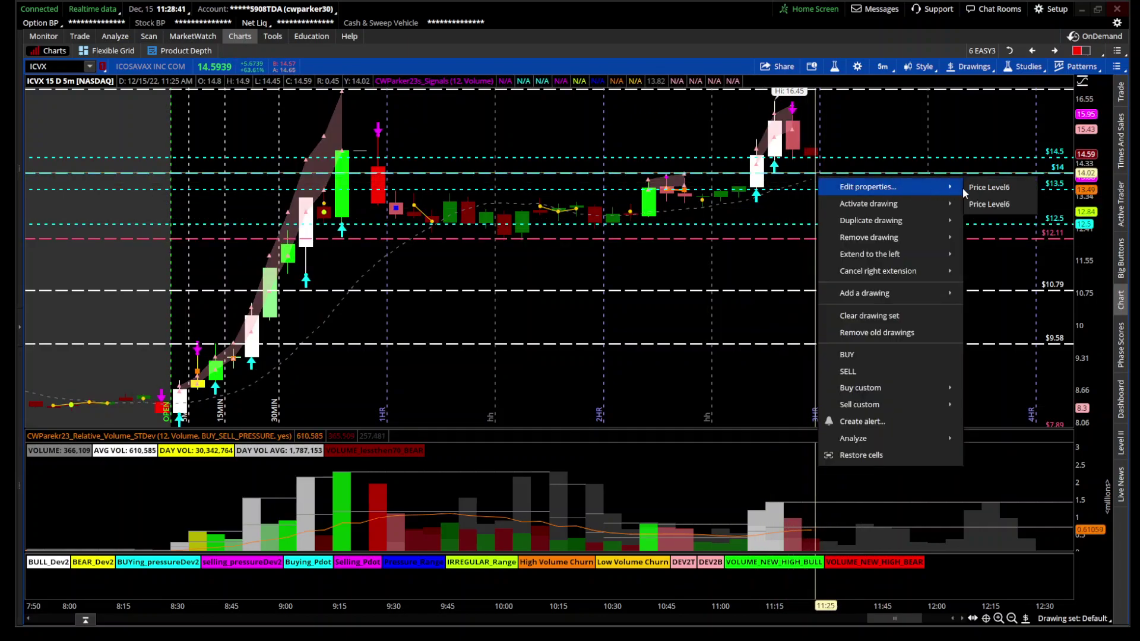
left_click(985, 187)
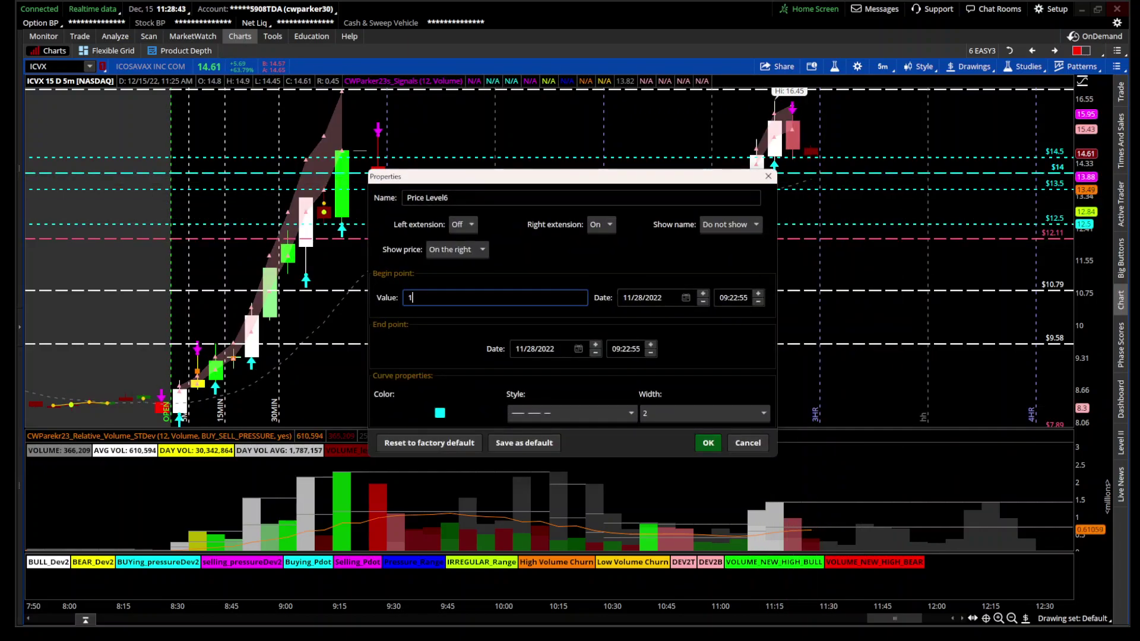
left_click(707, 443)
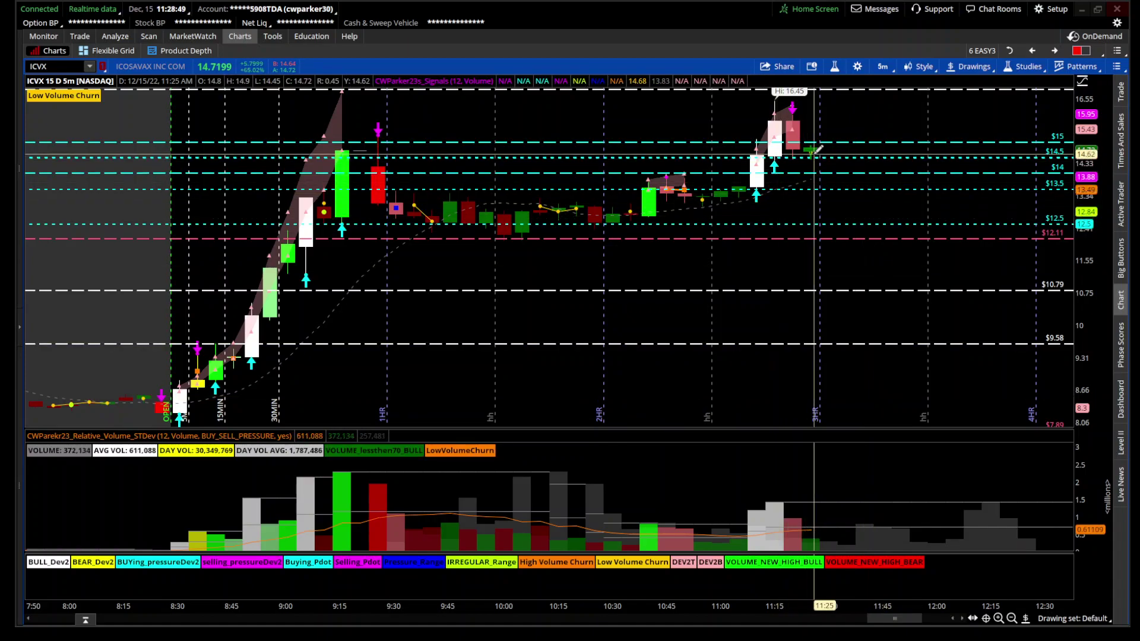
- Set the volume type of the CWParekr23_Relative_Volume_STDev study to Tick_Volume and apply it to the chart
scroll(891, 229, "down", 3)
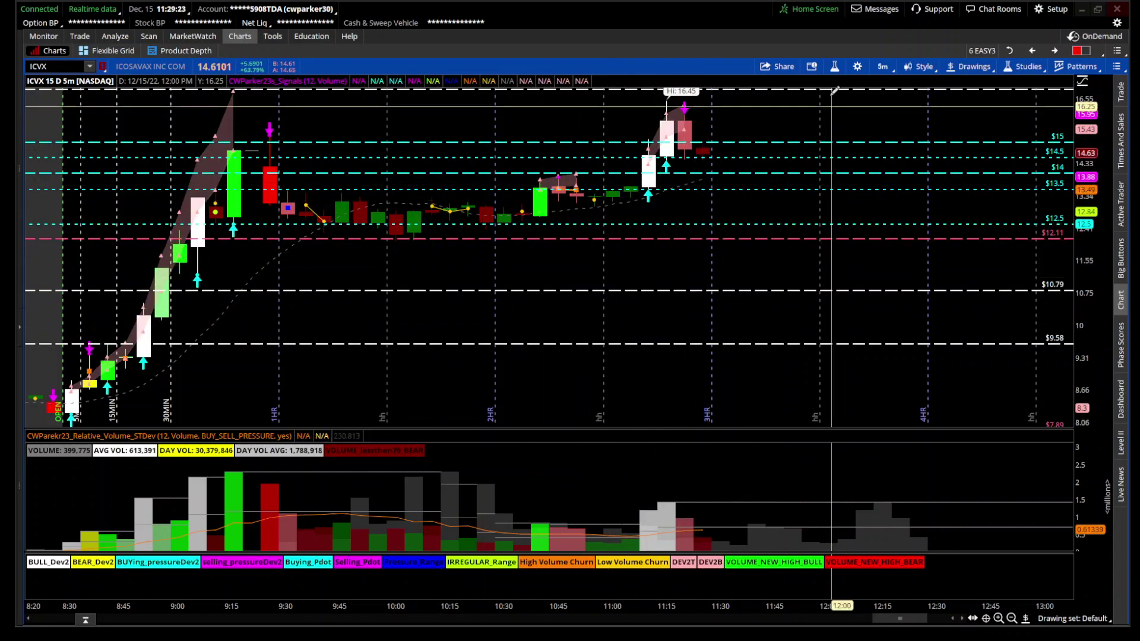
left_click(834, 67)
scroll(760, 267, "down", 3)
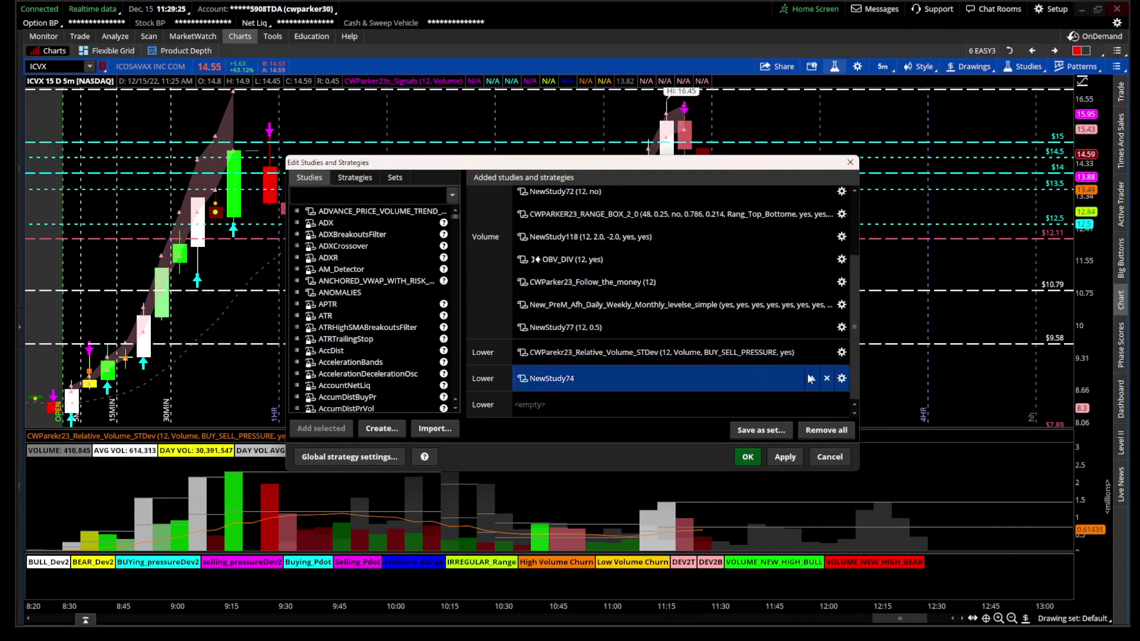
left_click(841, 379)
left_click(766, 486)
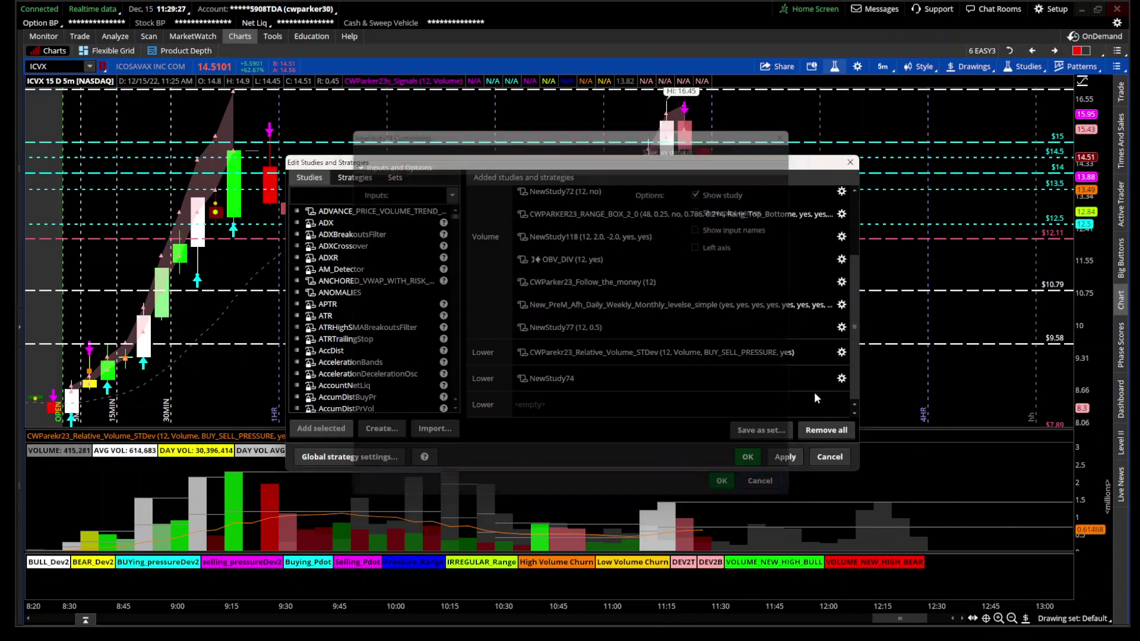
left_click(842, 352)
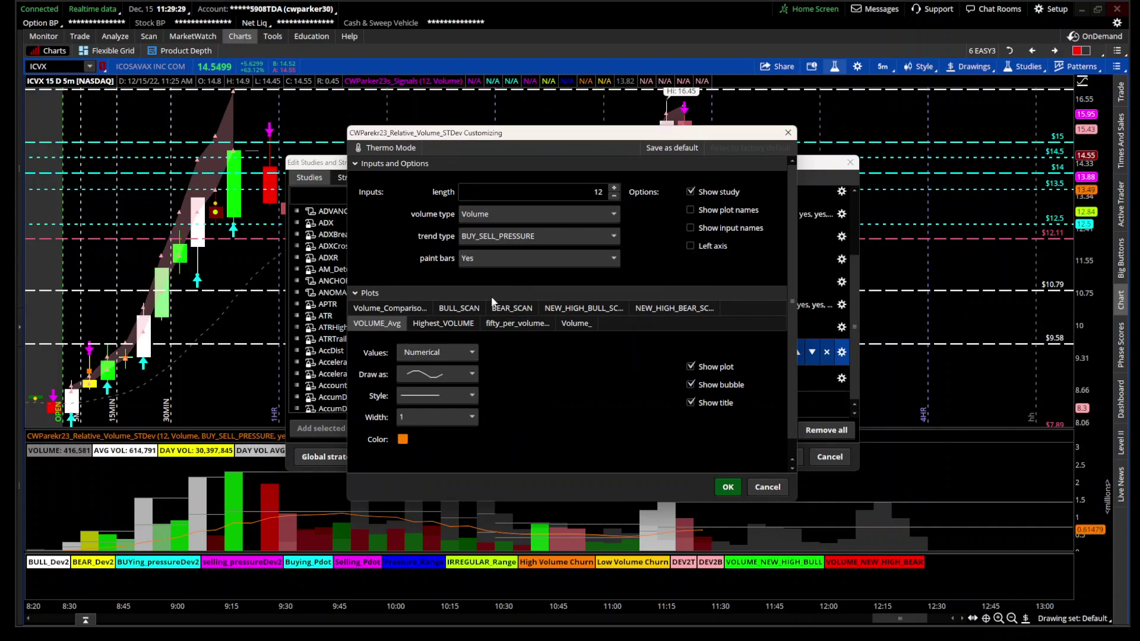
left_click(558, 212)
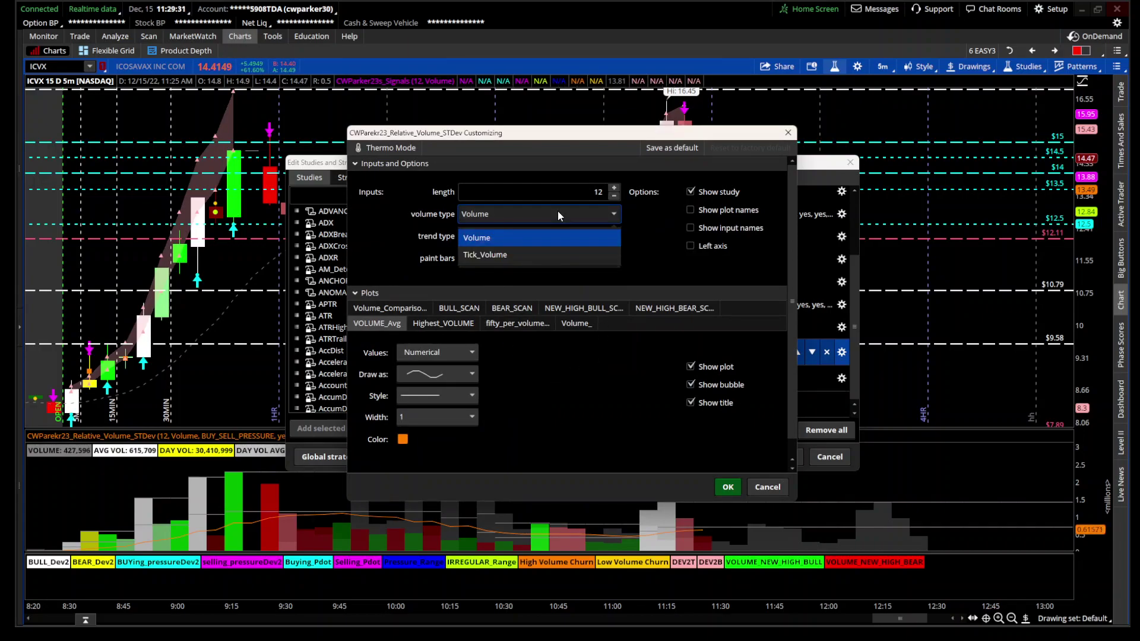
left_click(510, 255)
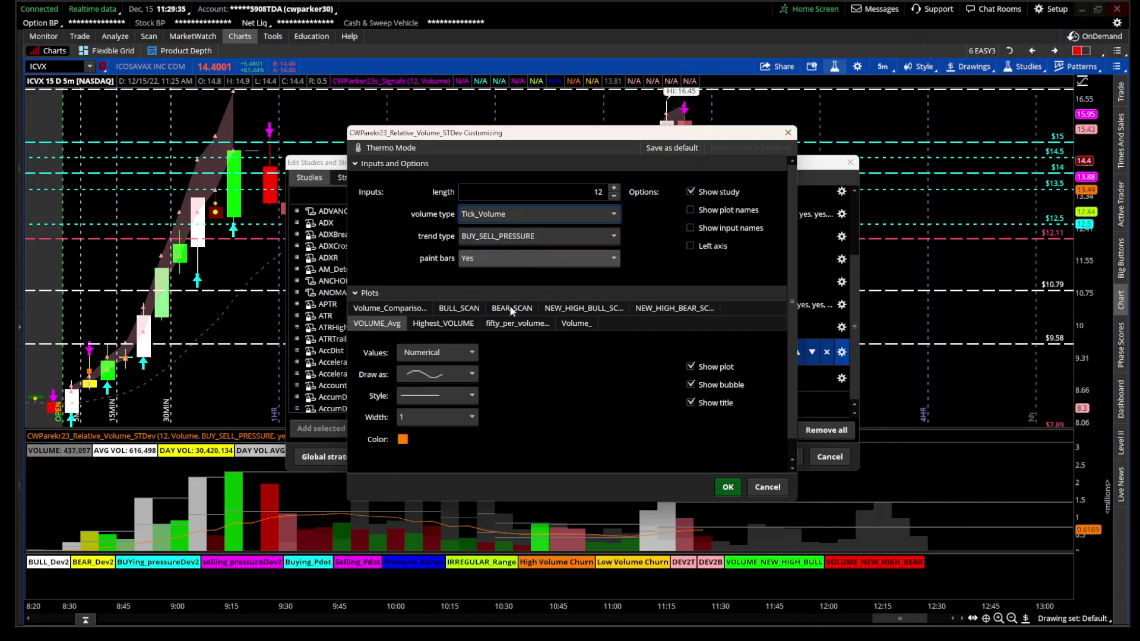
left_click(730, 488)
left_click(775, 458)
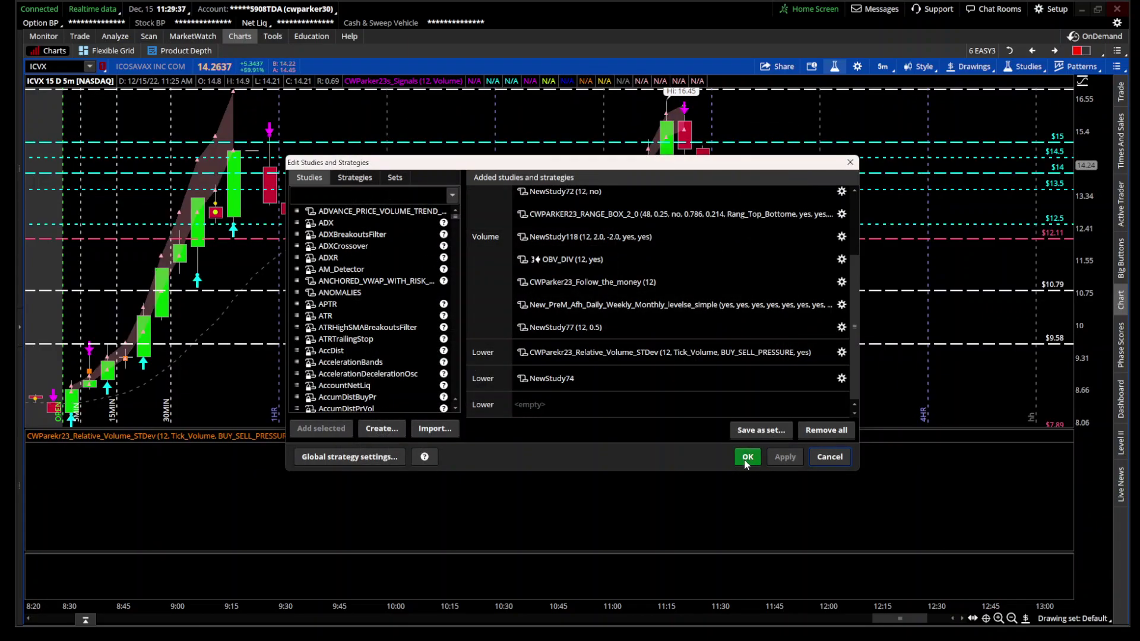
left_click(747, 457)
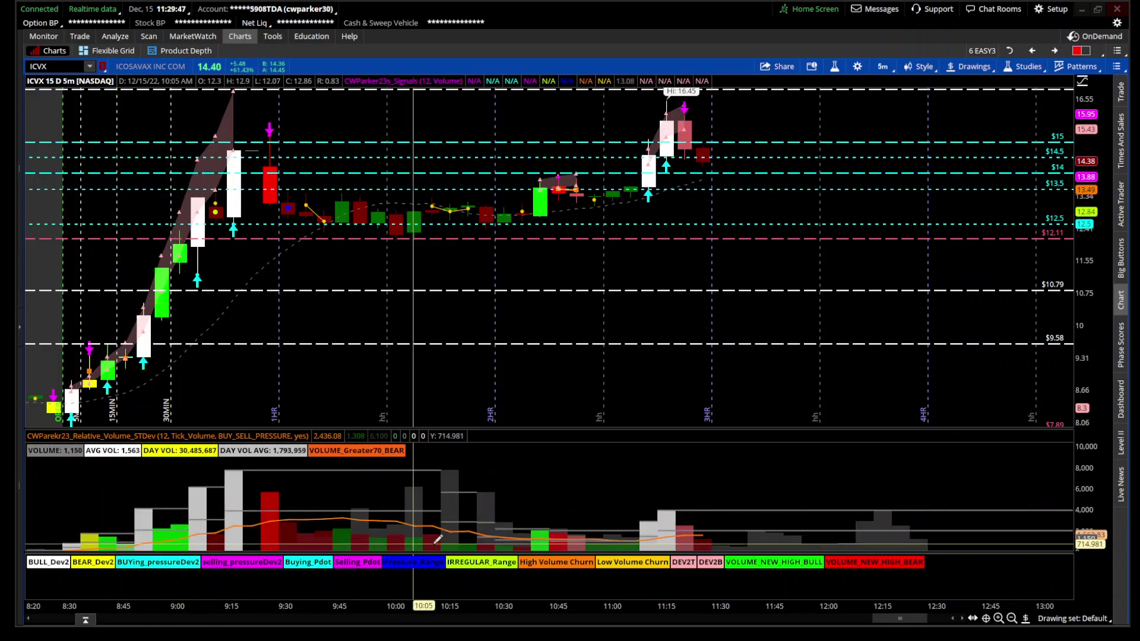
- Examine the NewStudy74 settings and the plot settings of the CWParekr23_Relative_Volume_STDev study without changing them
left_click(835, 66)
scroll(775, 285, "down", 5)
left_click(841, 378)
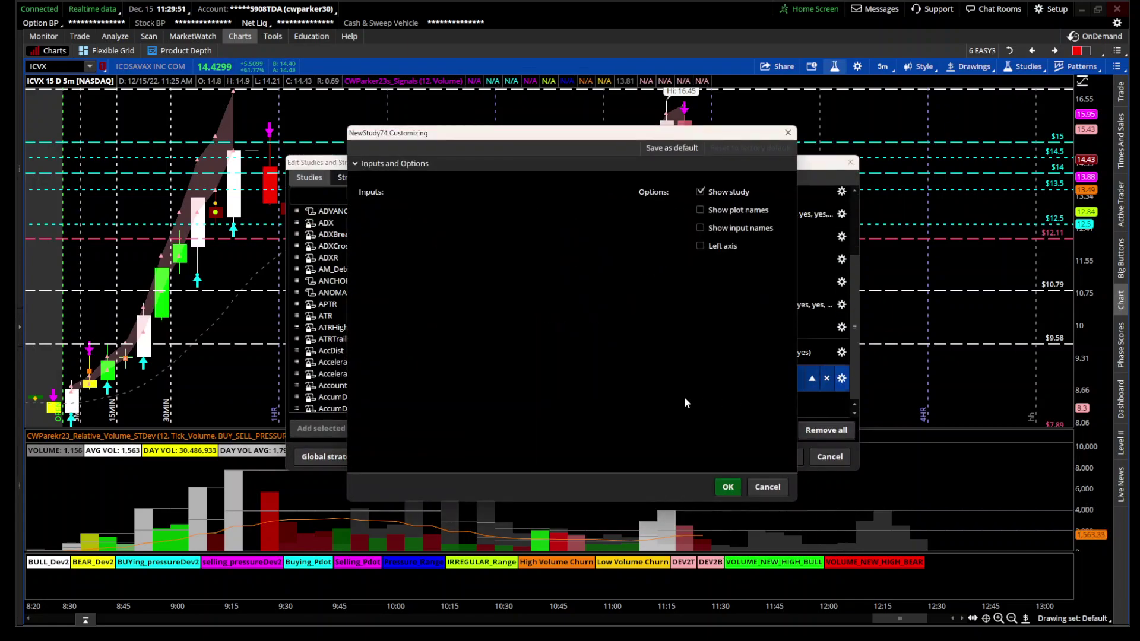
left_click(787, 133)
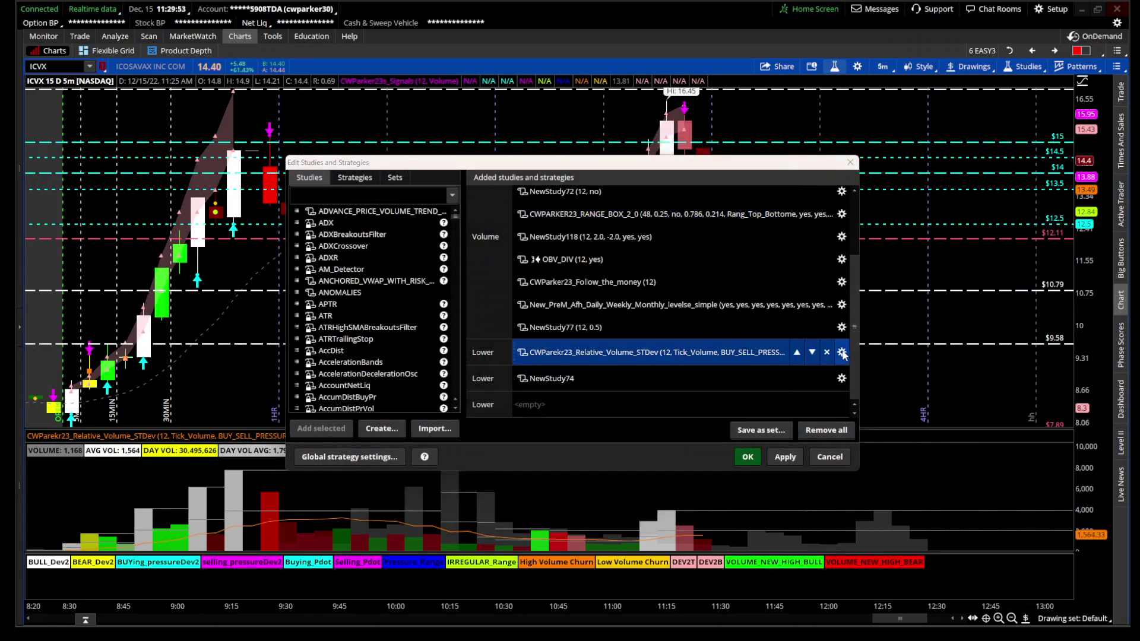
left_click(842, 352)
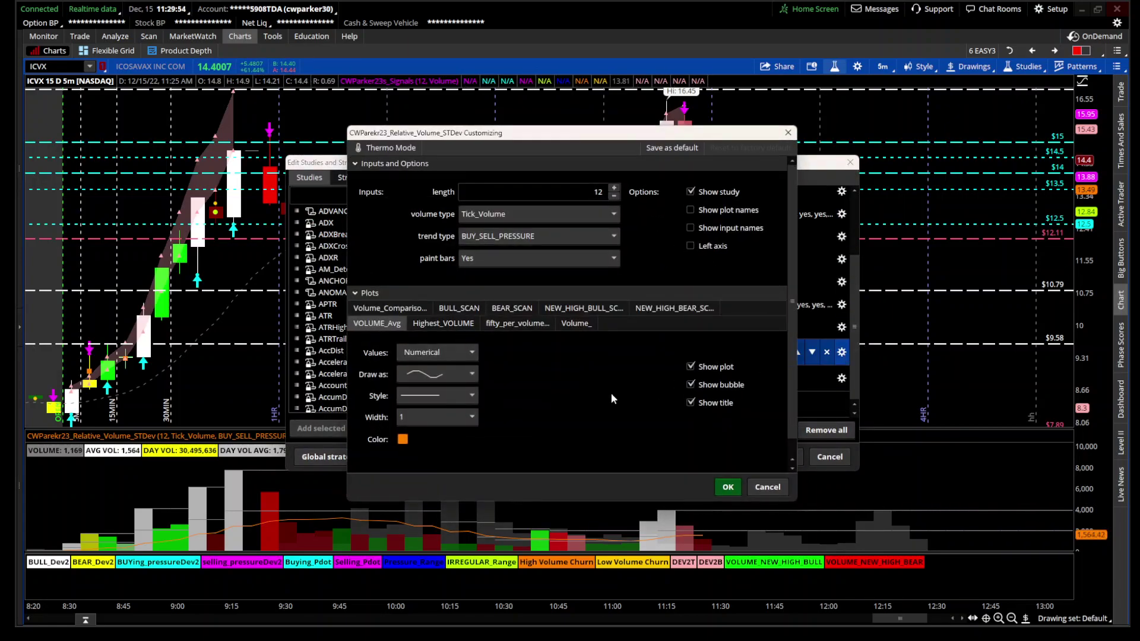
left_click(689, 308)
left_click(602, 306)
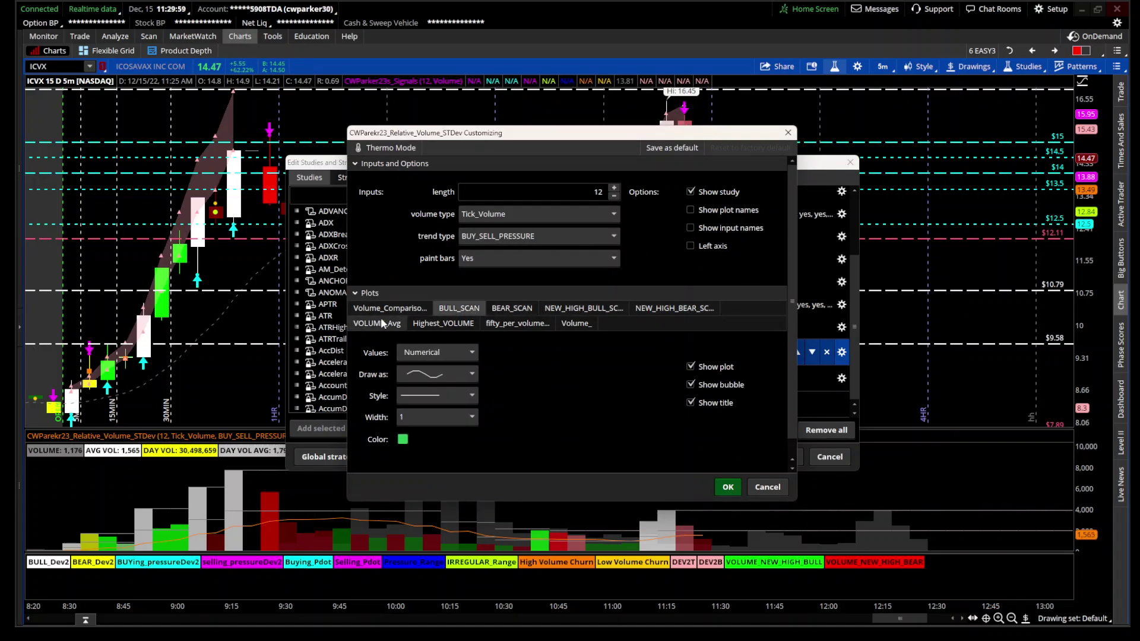
left_click(575, 323)
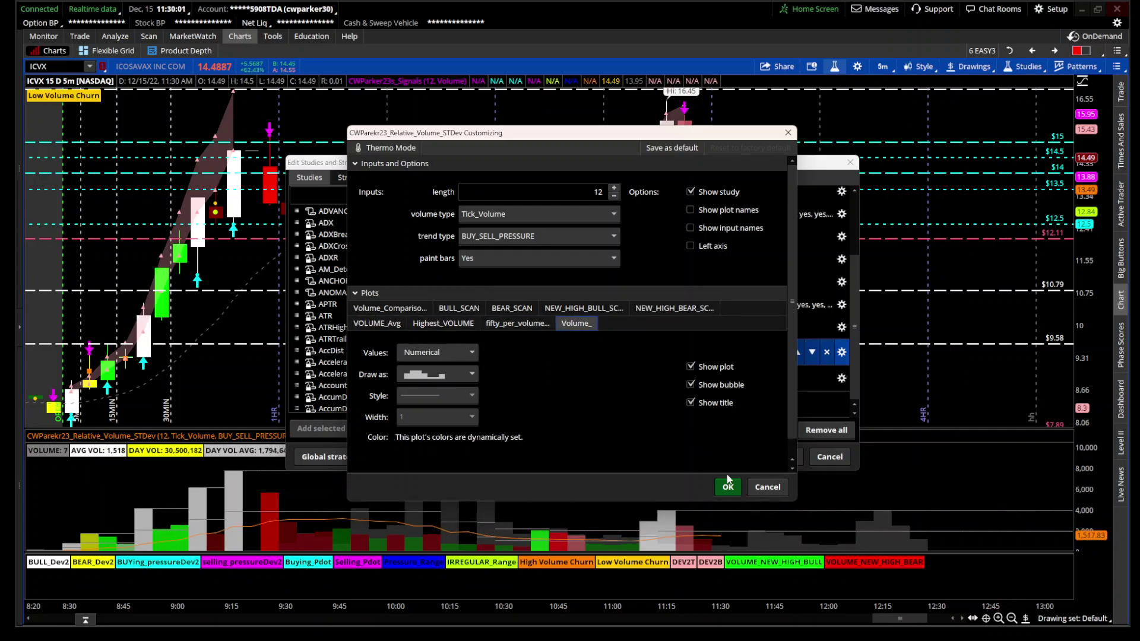
left_click(768, 487)
- Set the relative volume study's volume type back to Volume, keeping the BUY_SELL_PRESSURE trend type, and apply it
left_click(813, 352)
left_click(772, 352)
left_click(842, 352)
left_click(554, 237)
left_click(555, 233)
left_click(544, 216)
left_click(536, 236)
left_click(728, 487)
left_click(772, 457)
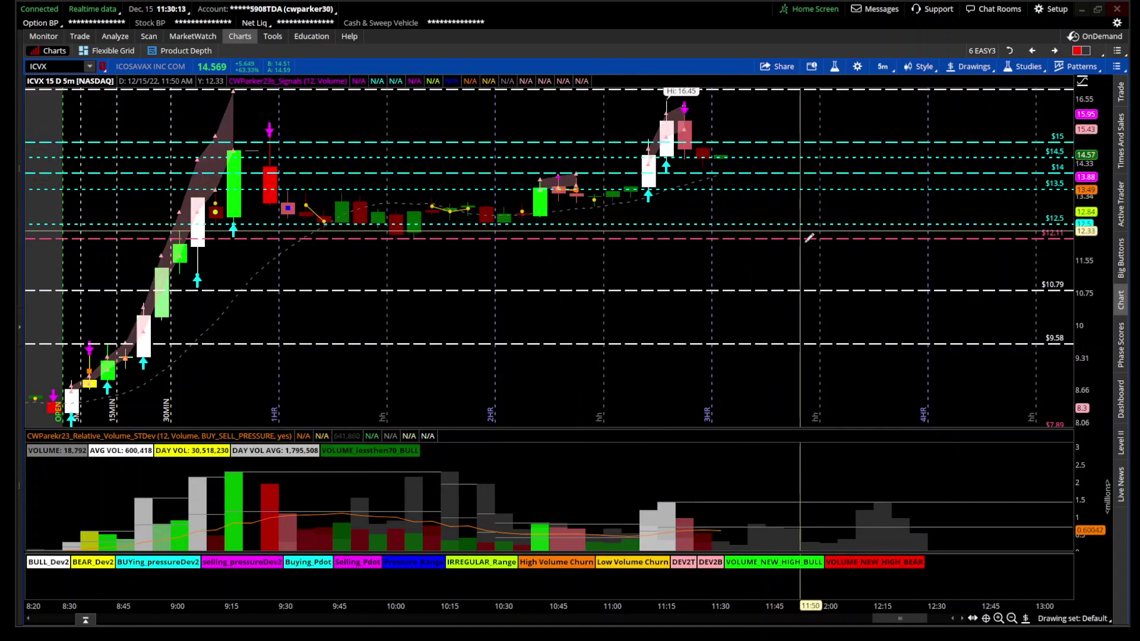
- Examine the plot settings and volume type options of the CWParker23s_Signals study, leaving them unchanged
scroll(804, 236, "up", 2)
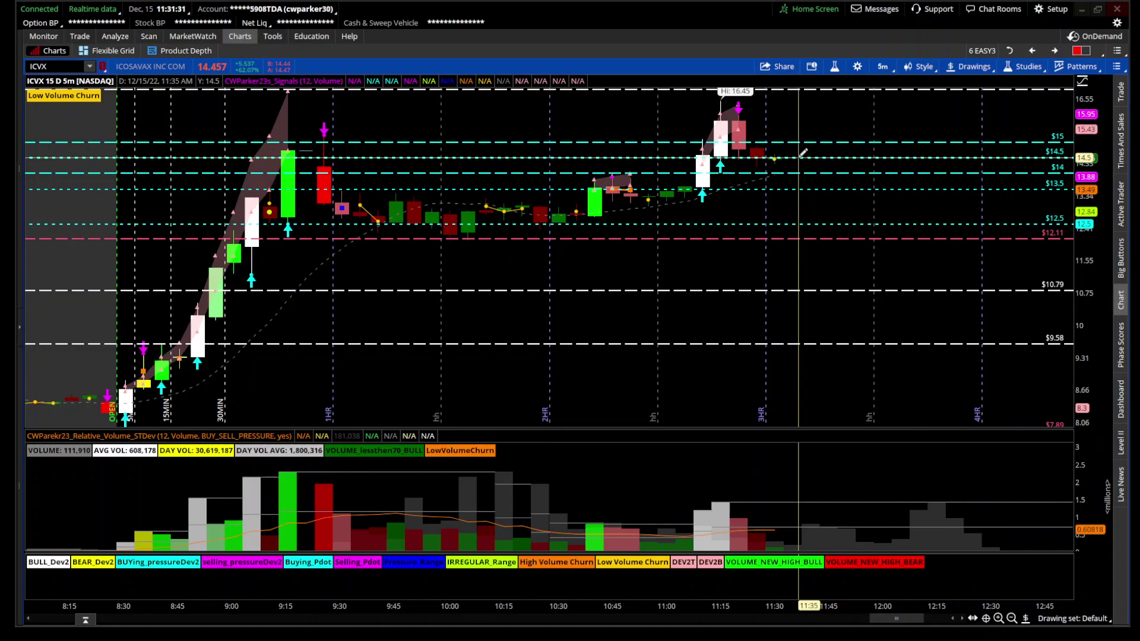
left_click(836, 67)
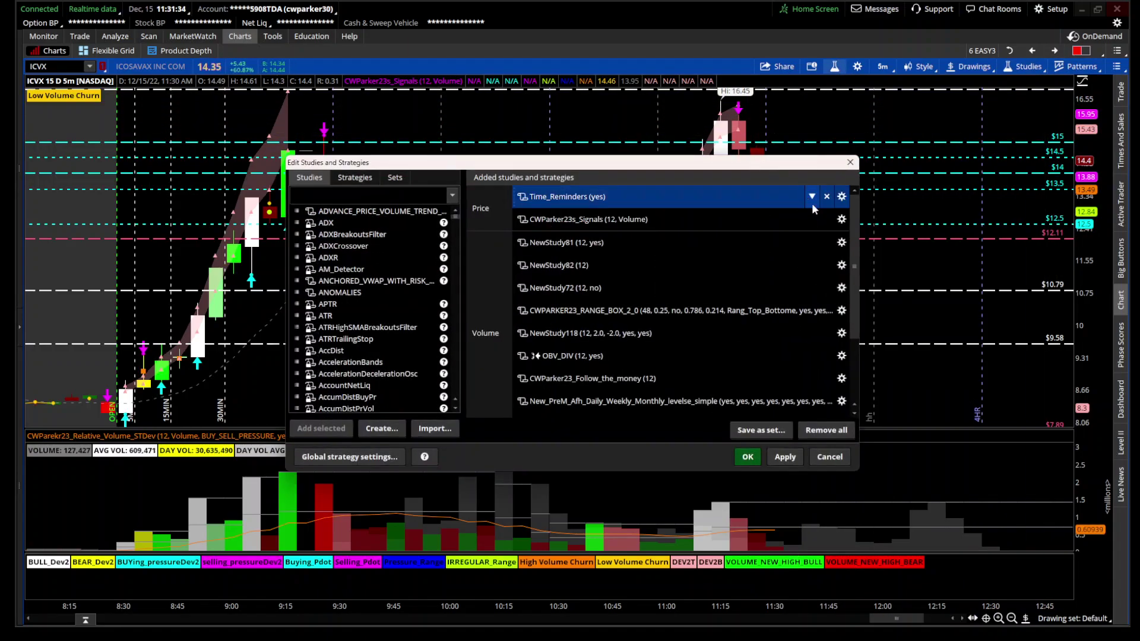
left_click(842, 220)
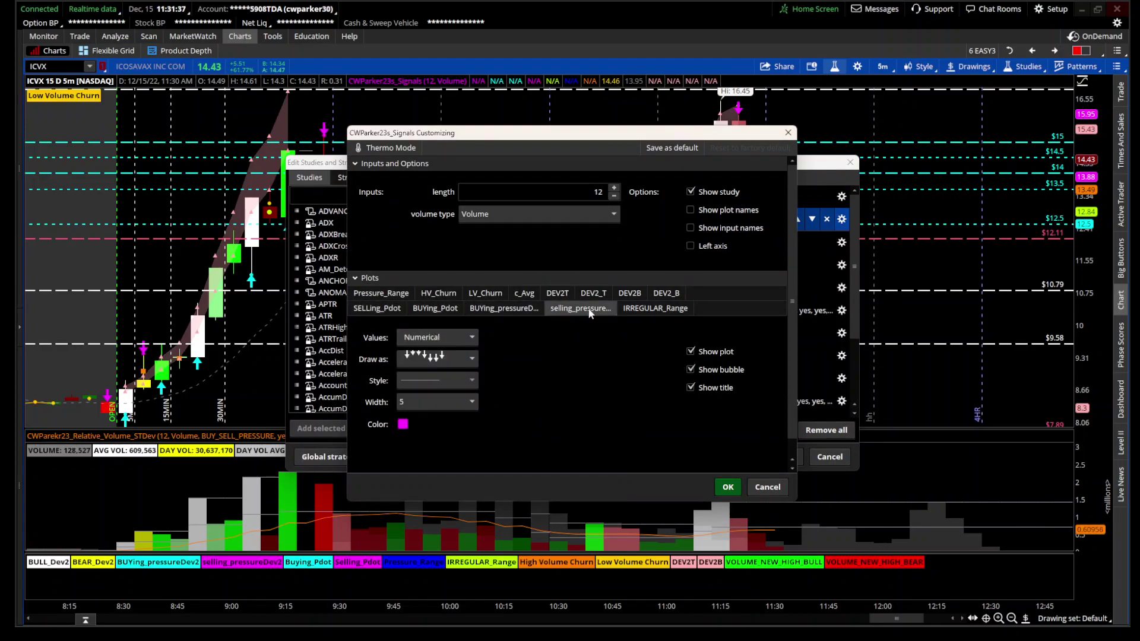
left_click(656, 308)
left_click(629, 293)
left_click(557, 293)
left_click(485, 293)
left_click(500, 212)
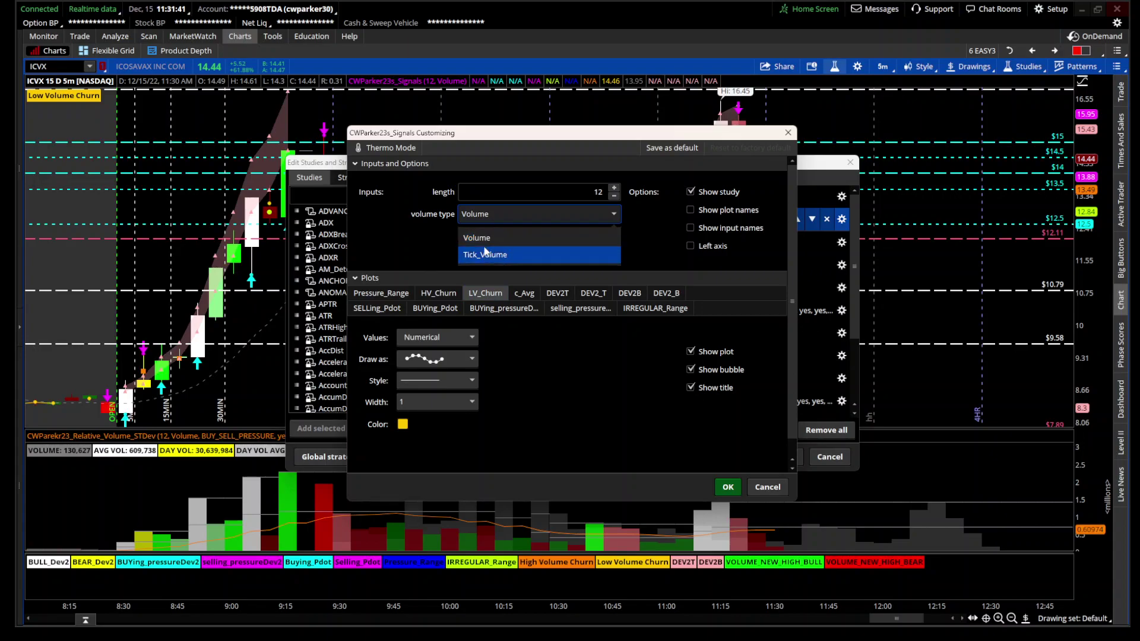
left_click(411, 251)
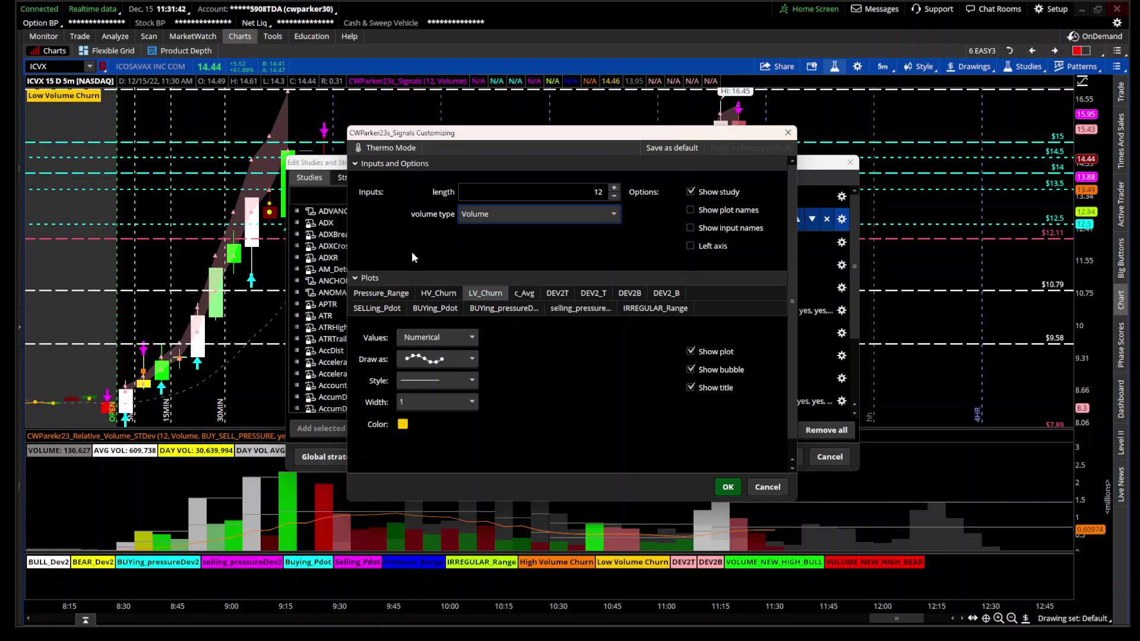
left_click(384, 292)
left_click(768, 487)
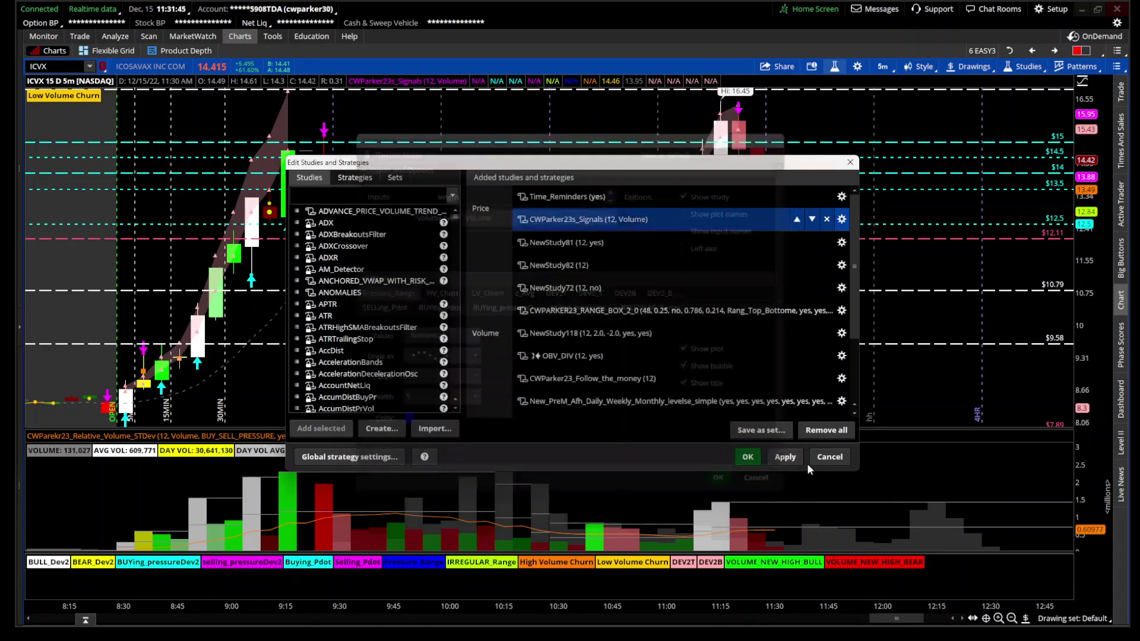
left_click(825, 459)
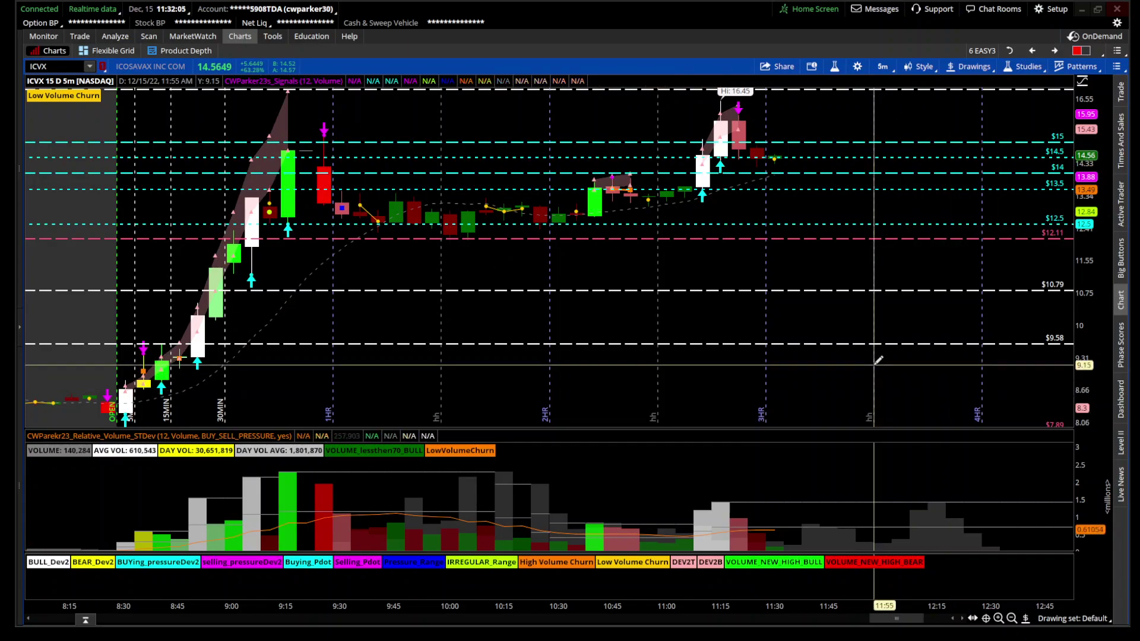
- Set the length of the CWParker23s_Signals study to 48
left_click(835, 66)
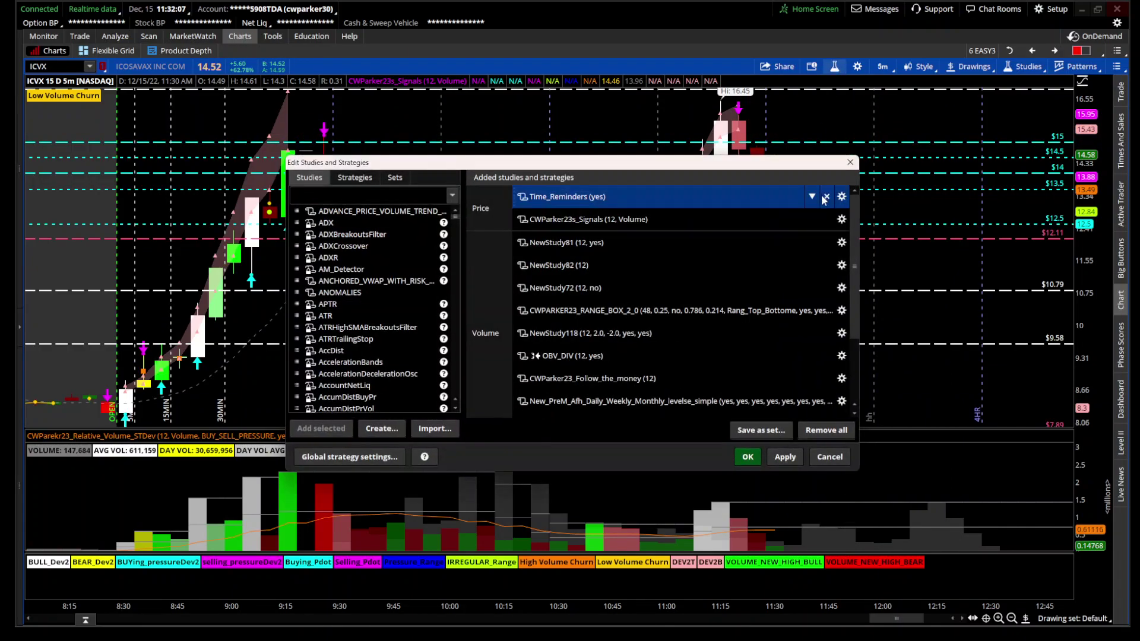
left_click(841, 219)
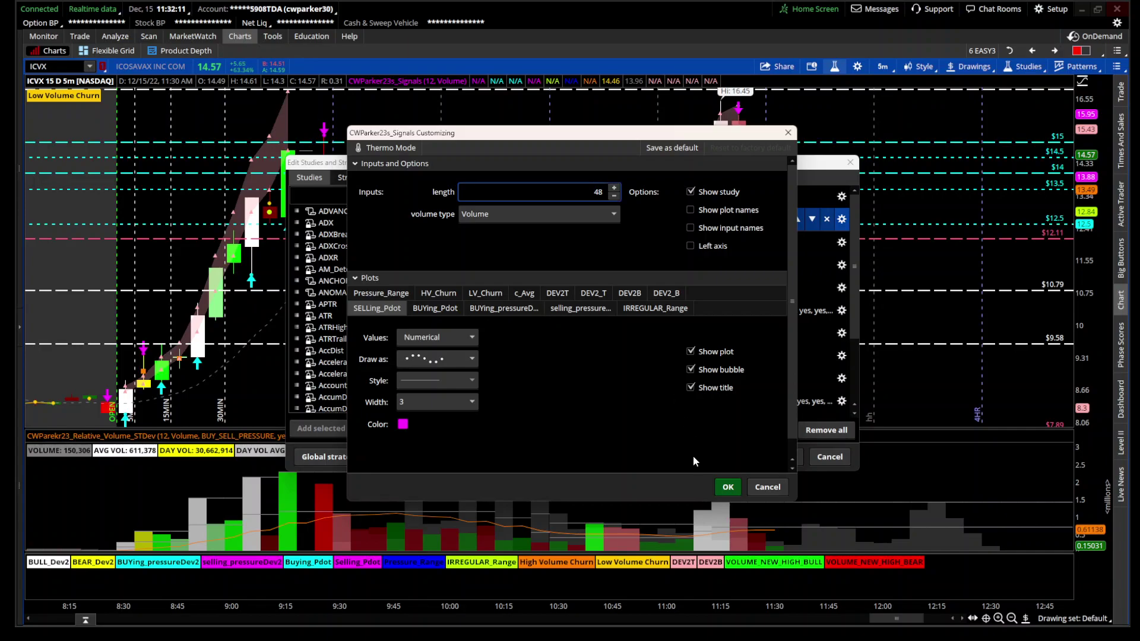
left_click(728, 487)
- Set the length of the CWParekr23_Relative_Volume_STDev study to 48 and apply the study changes to the chart
scroll(759, 365, "down", 3)
left_click(759, 368)
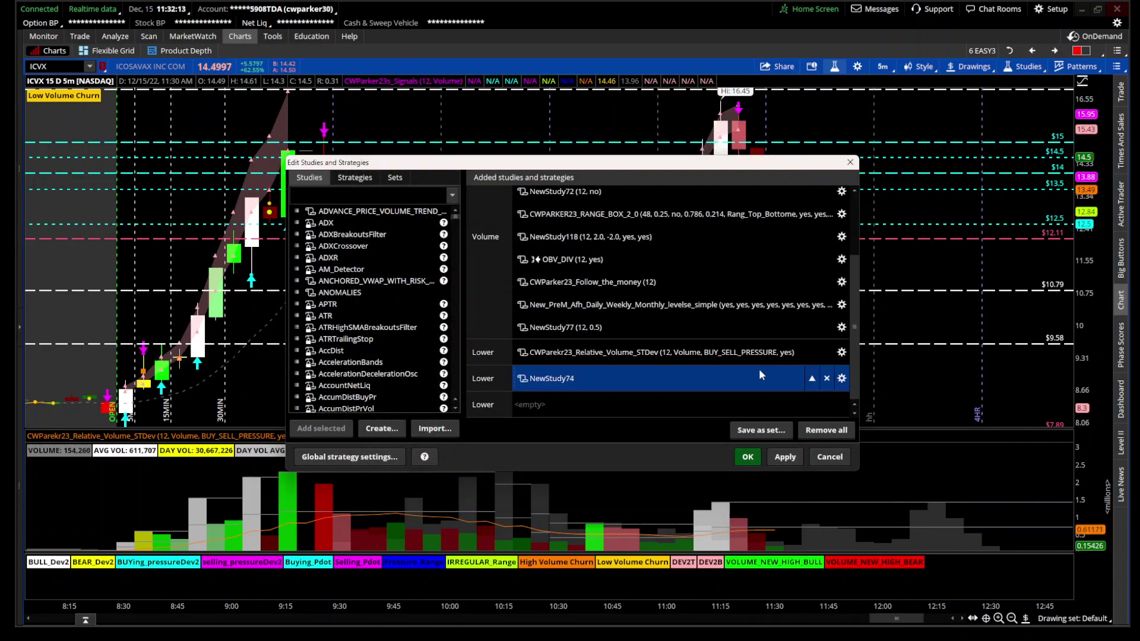
left_click(845, 379)
left_click(722, 479)
left_click(817, 352)
left_click(842, 352)
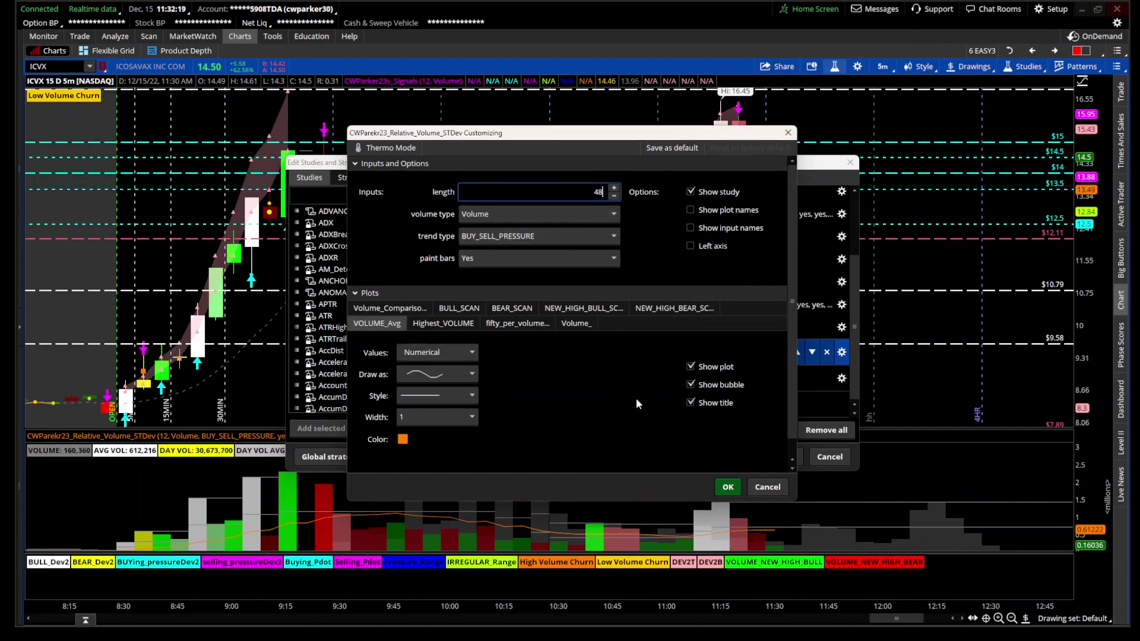
left_click(730, 486)
left_click(749, 461)
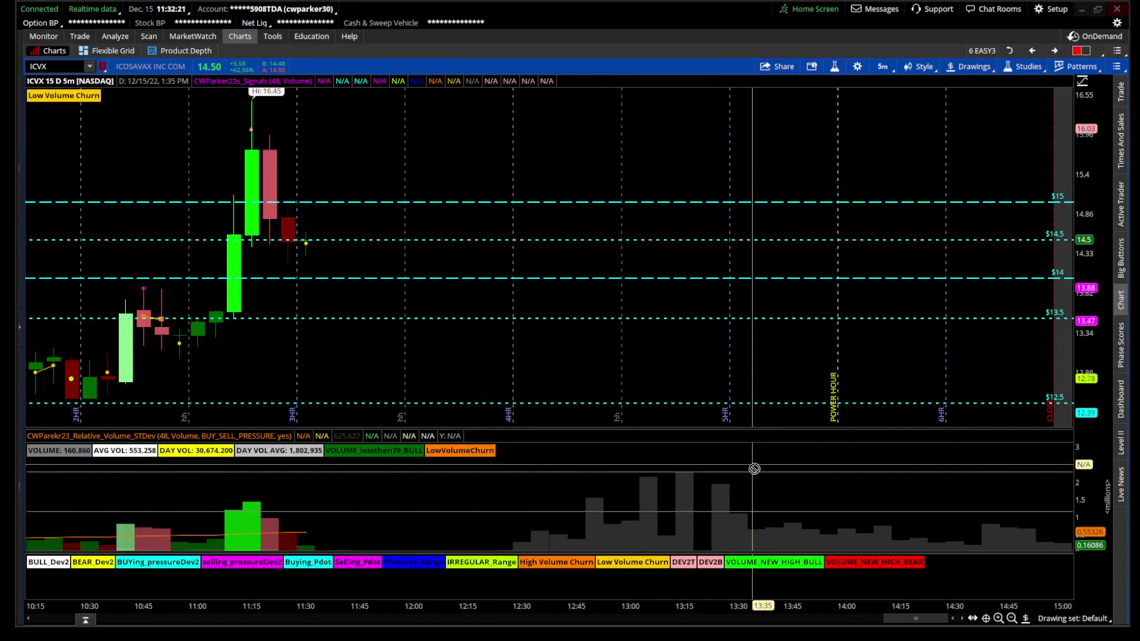
scroll(753, 463, "up", 5)
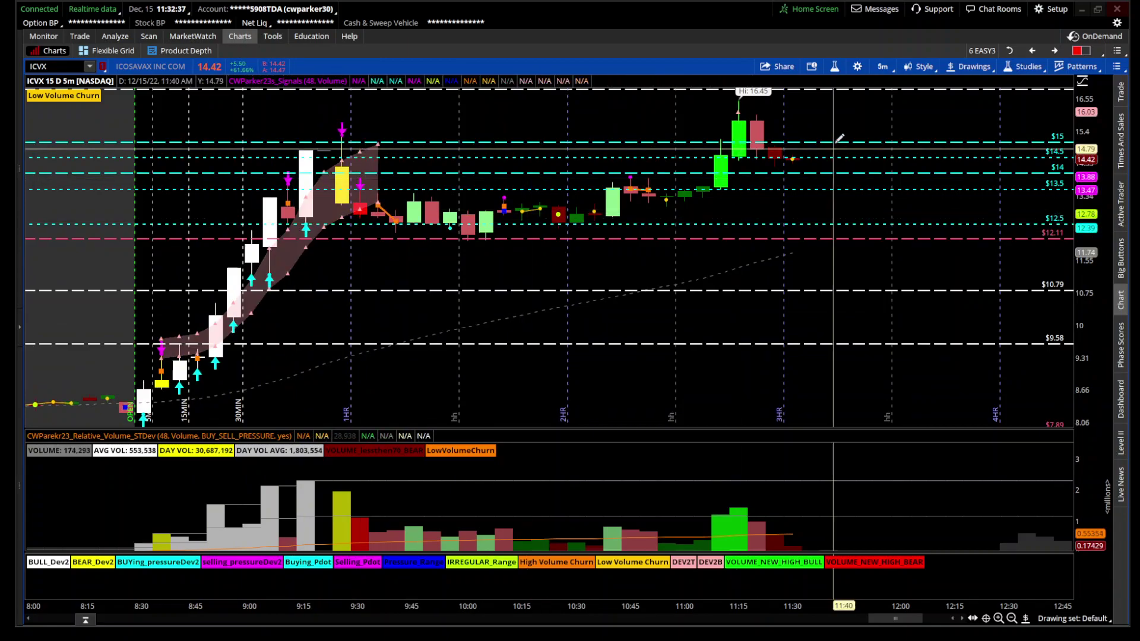
- Set the trend type of the CWParekr23_Relative_Volume_STDev study to Close and apply it to the chart
left_click(835, 66)
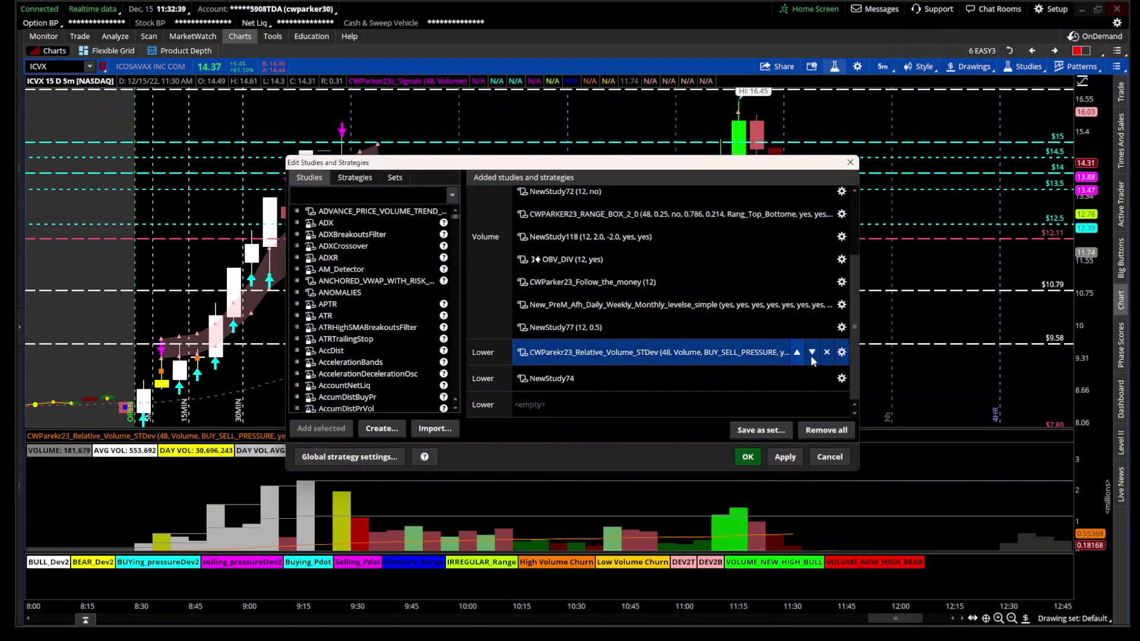
left_click(842, 352)
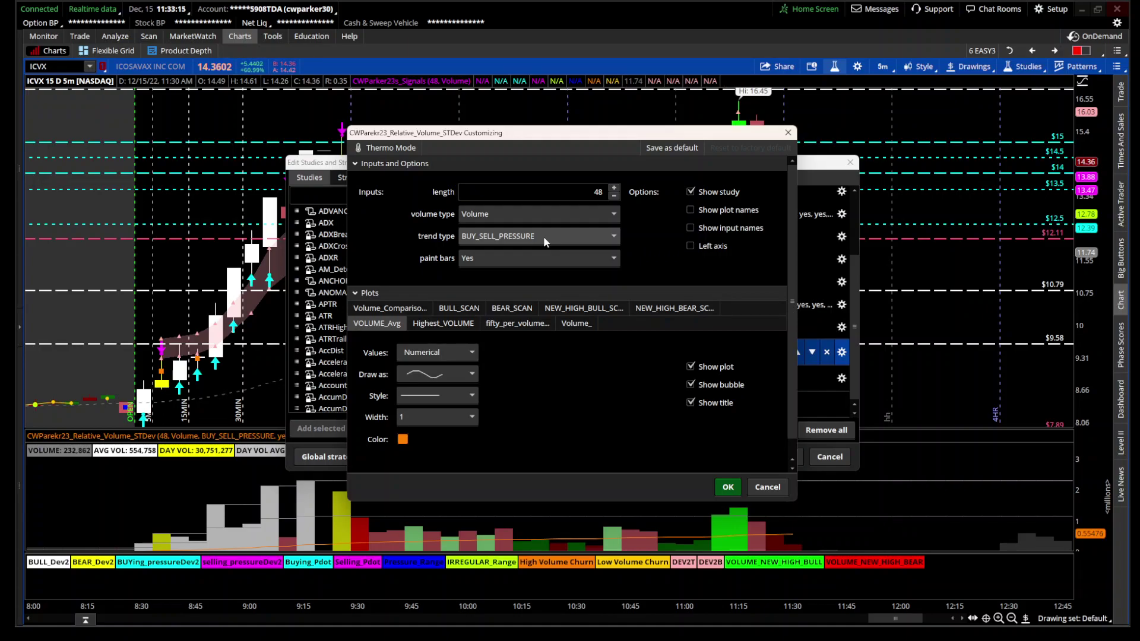
left_click(544, 236)
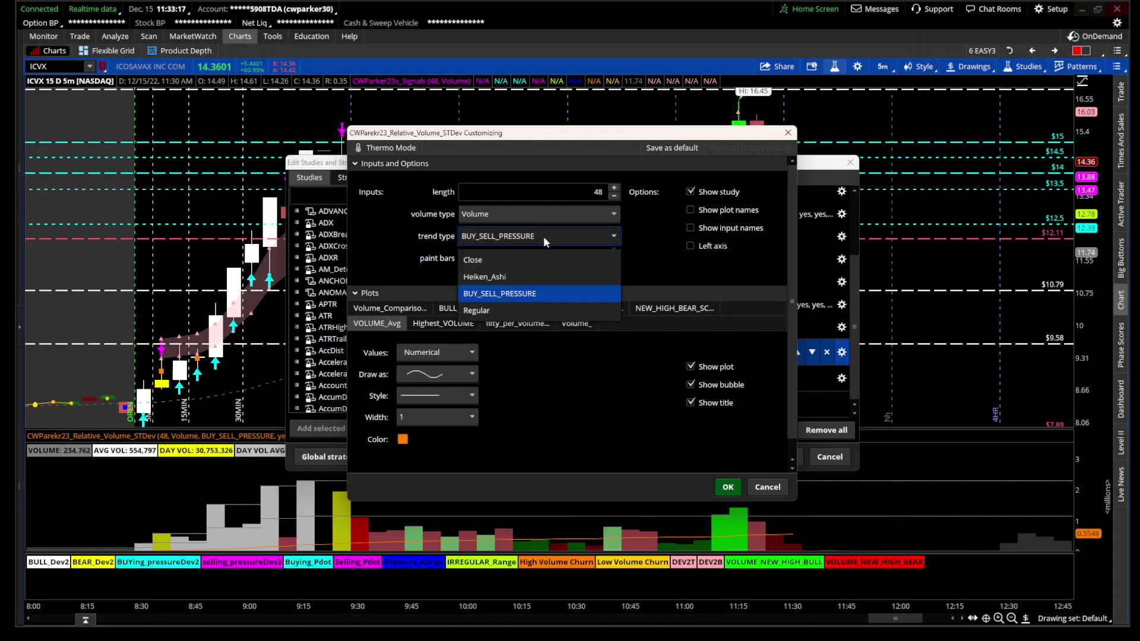
left_click(544, 259)
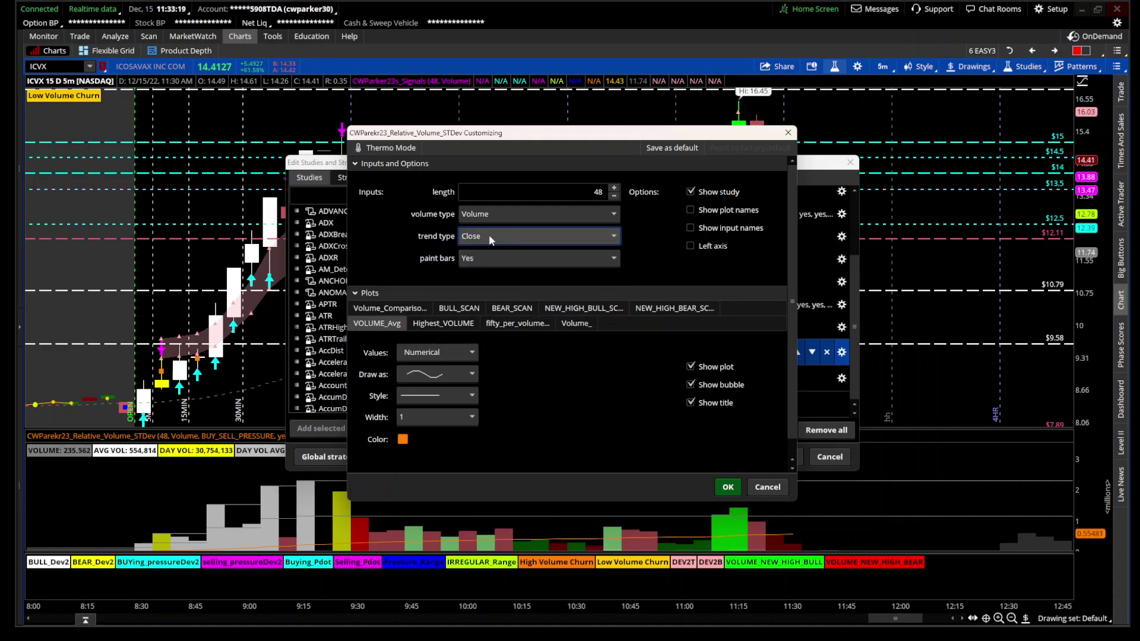
left_click(727, 484)
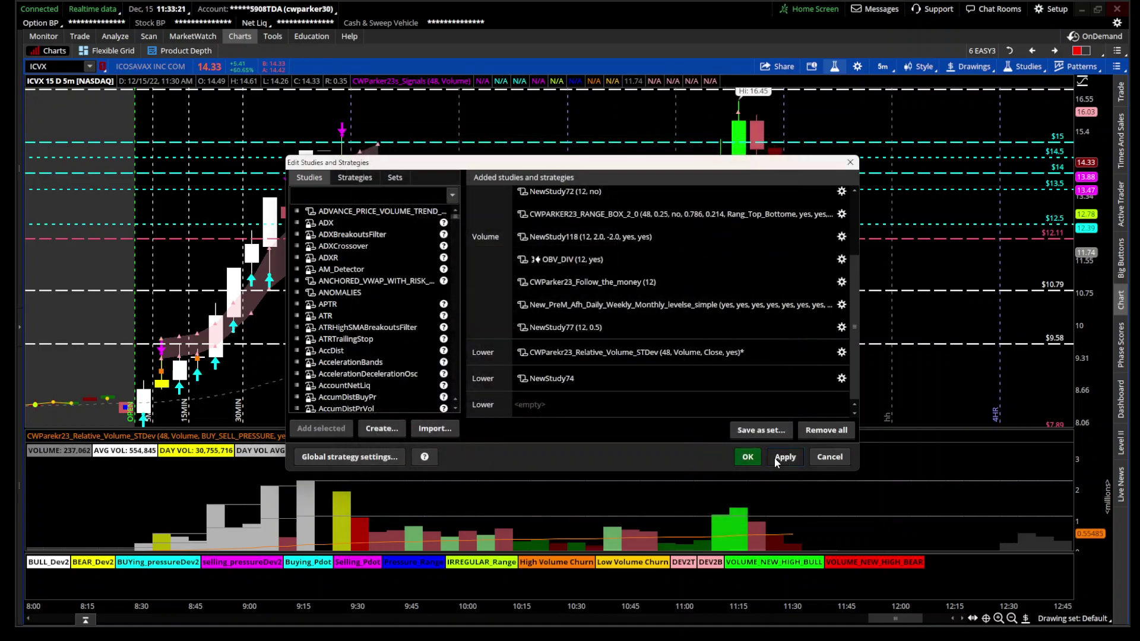
left_click(674, 305)
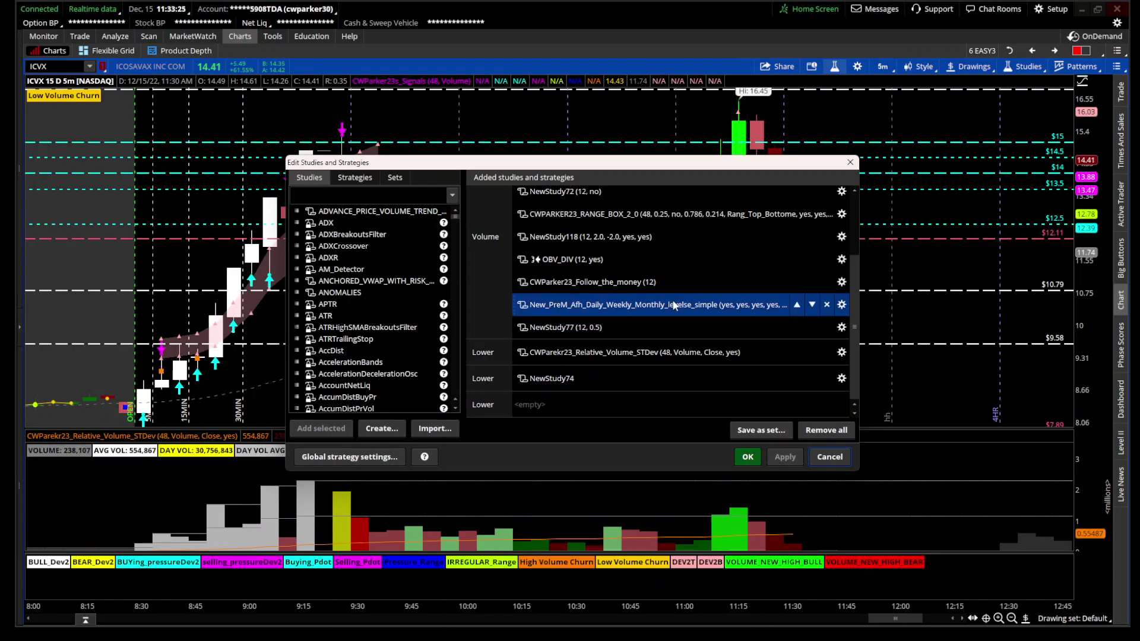
left_click(830, 456)
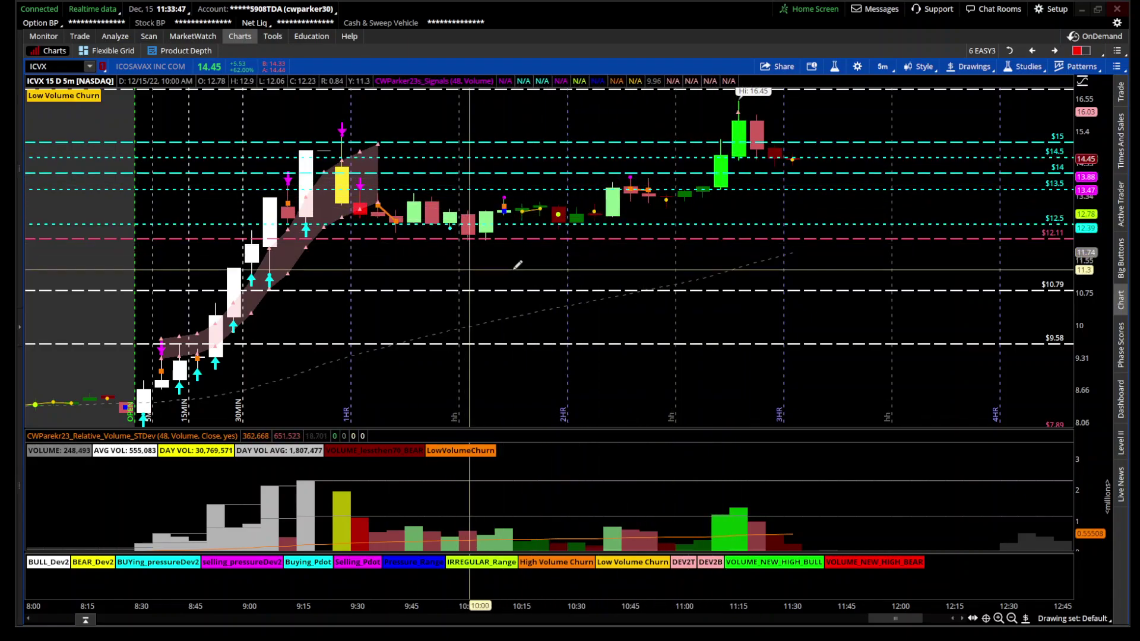
- Set the length of the CWParekr23_Relative_Volume_STDev study back to 12
left_click(834, 66)
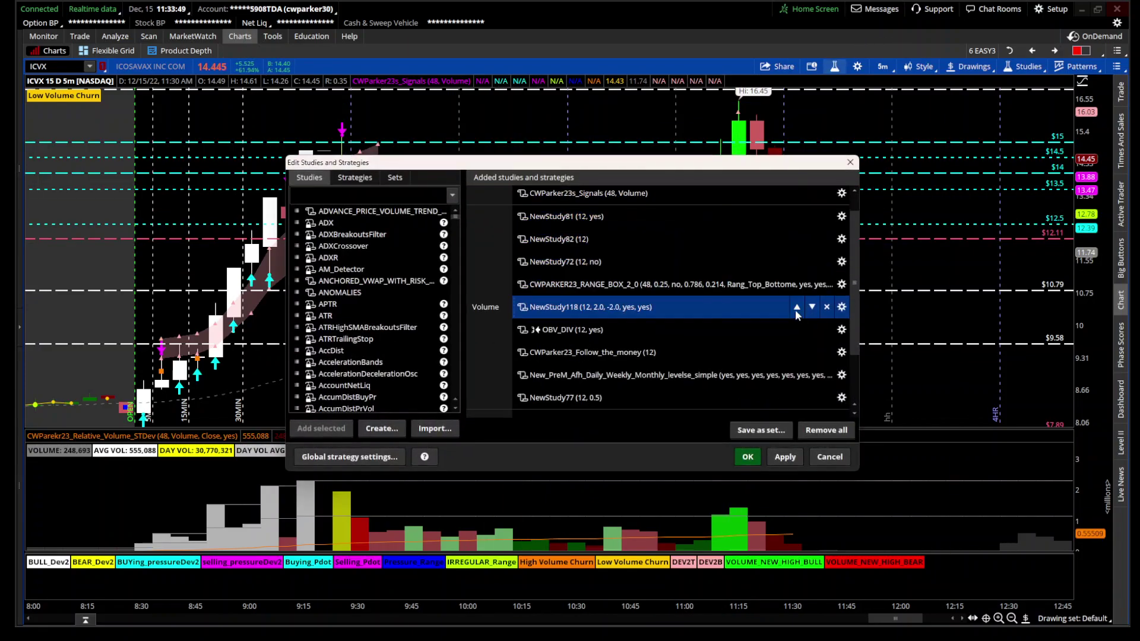
left_click(841, 379)
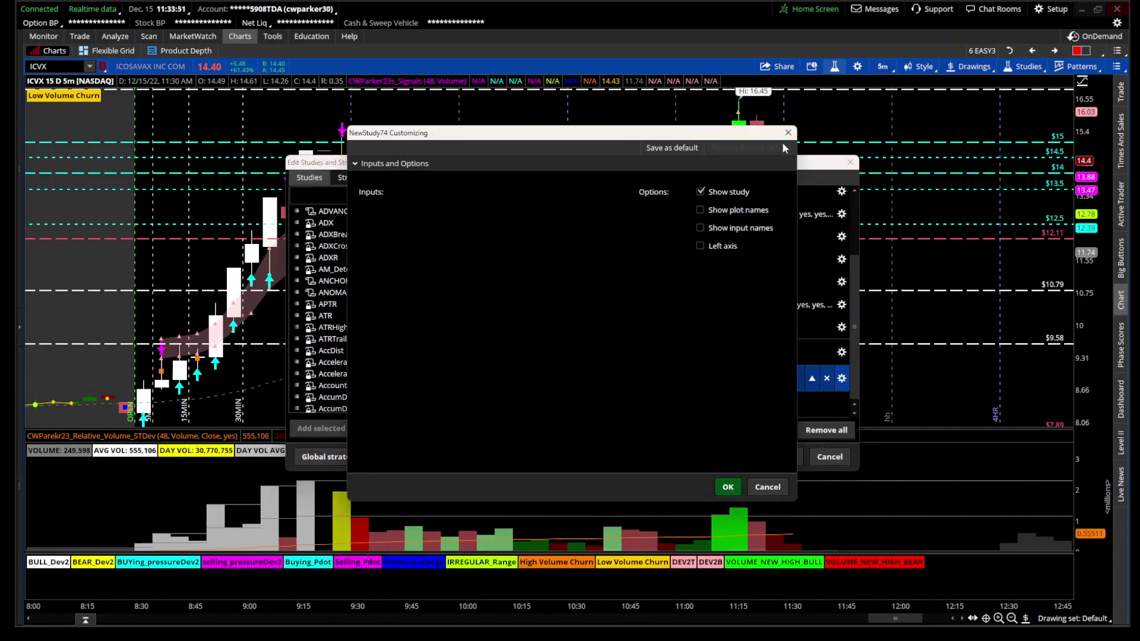
left_click(788, 133)
left_click(841, 352)
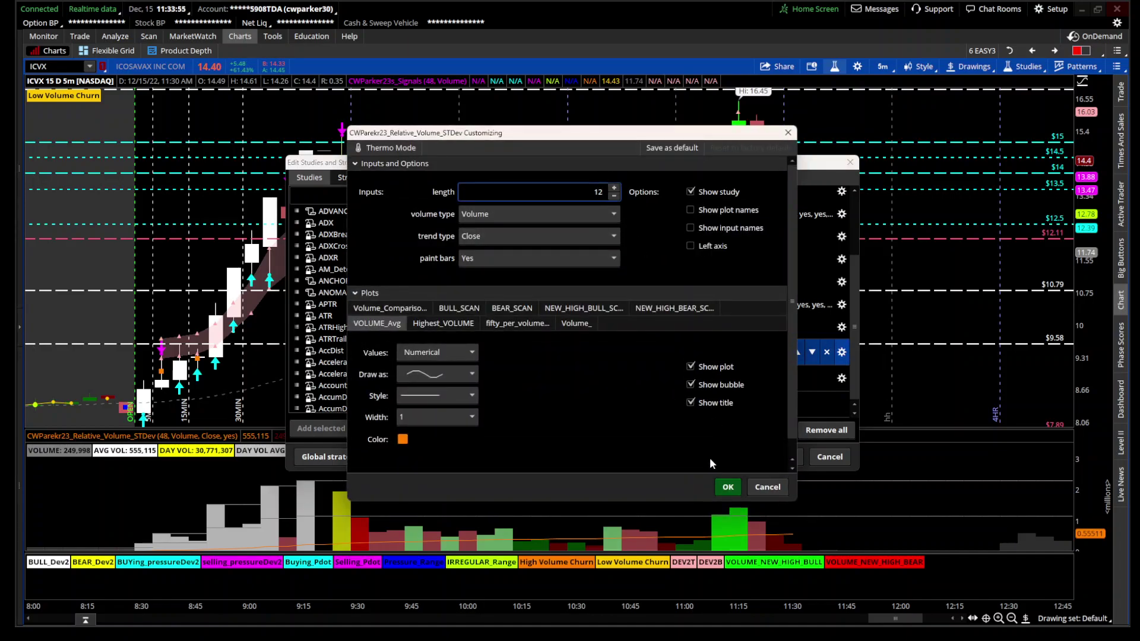
left_click(727, 485)
- Set the CWParker23s_Signals study's length back to 12 and apply the study changes to the chart
scroll(840, 262, "up", 2)
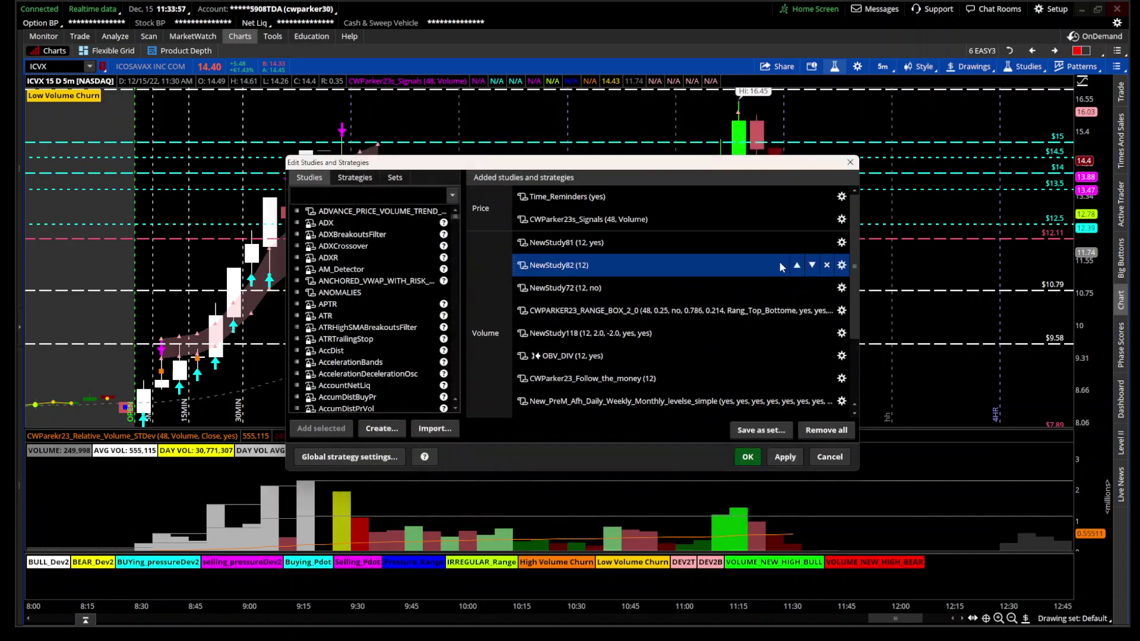
left_click(841, 220)
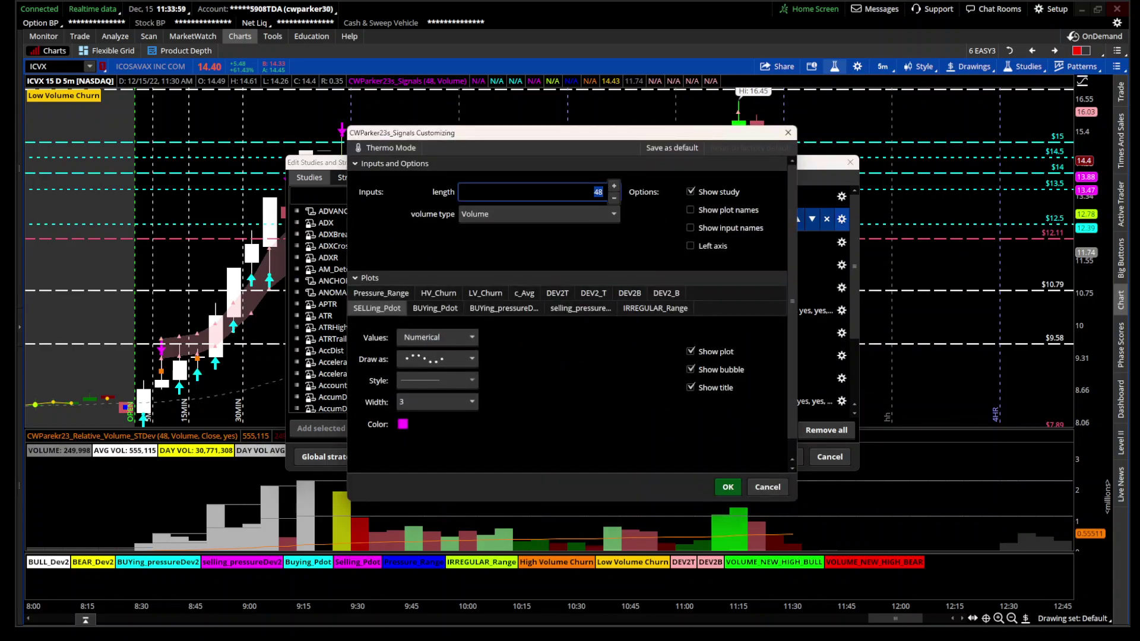
left_click(728, 487)
left_click(737, 461)
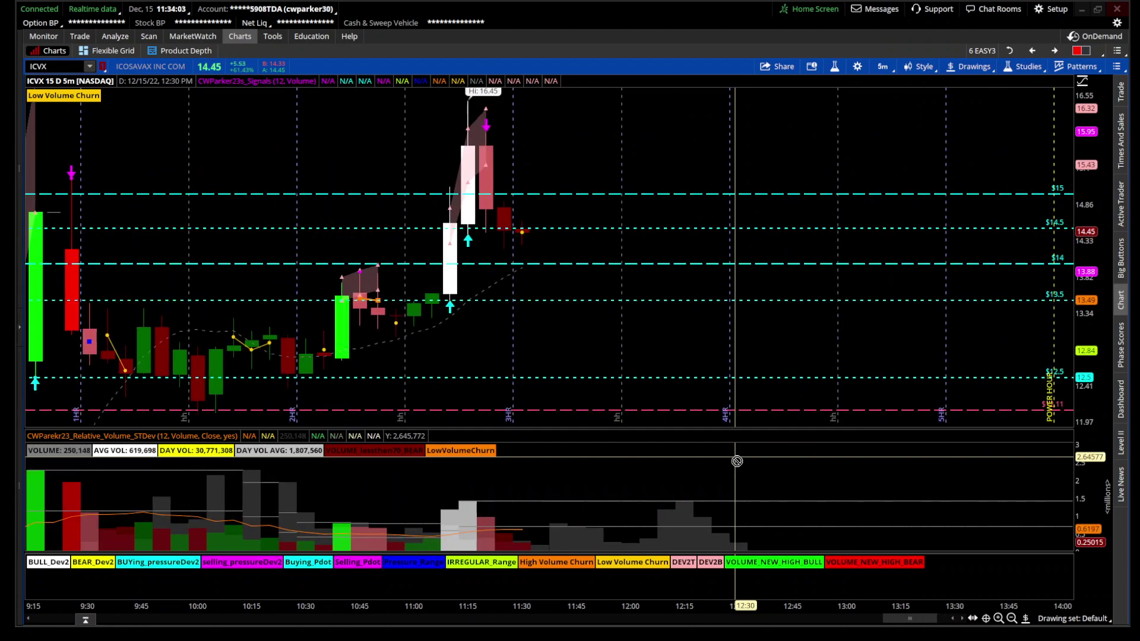
scroll(737, 461, "up", 3)
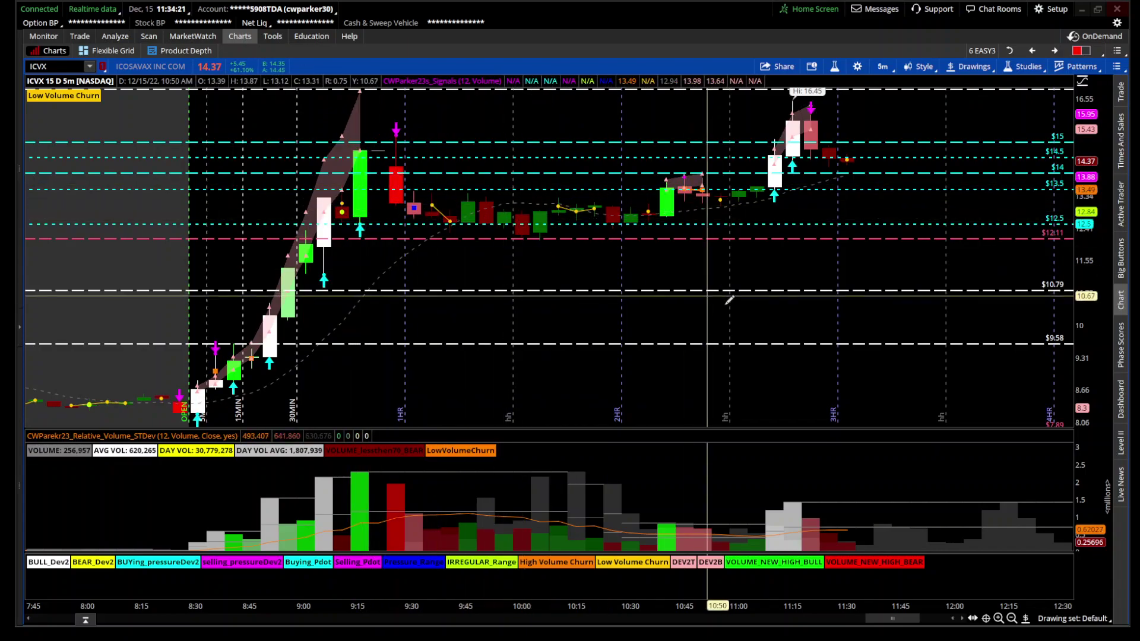
- Set the trend type of the CWParekr23_Relative_Volume_STDev study to Heiken_Ashi and apply it to the chart
left_click(835, 67)
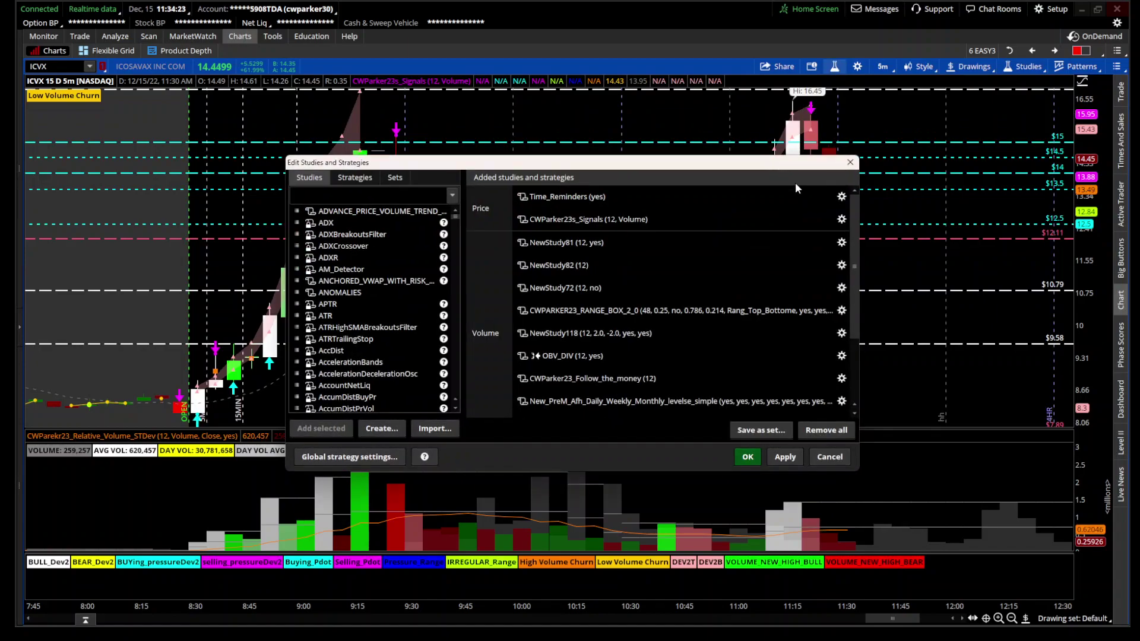
double_click(784, 220)
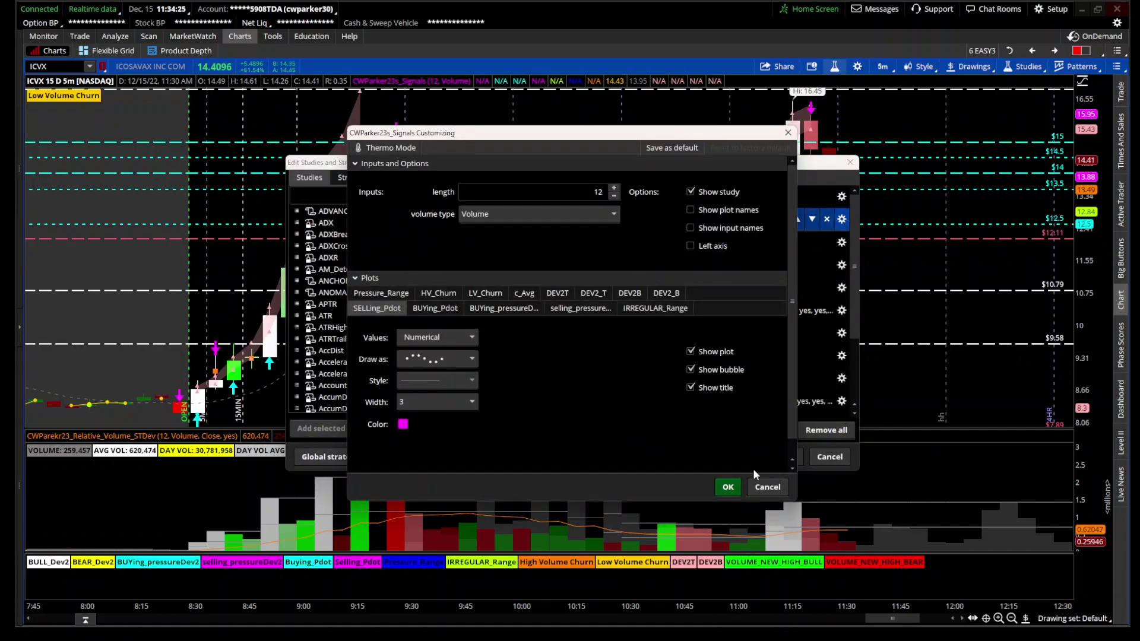
left_click(766, 487)
scroll(758, 363, "down", 2)
double_click(754, 377)
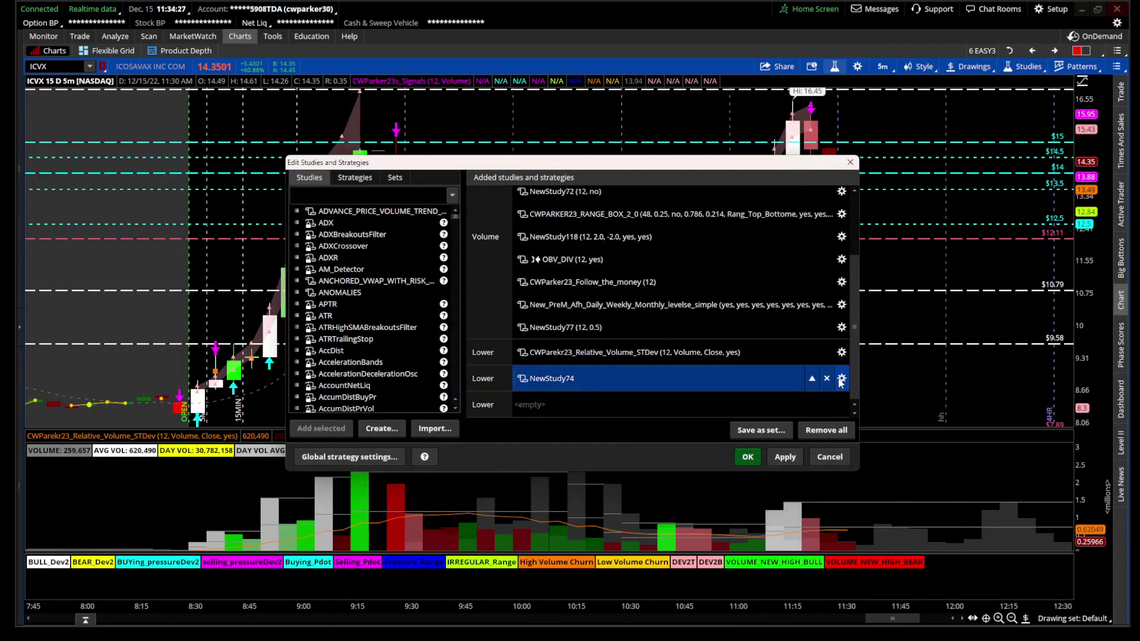
left_click(767, 492)
left_click(840, 354)
left_click(574, 238)
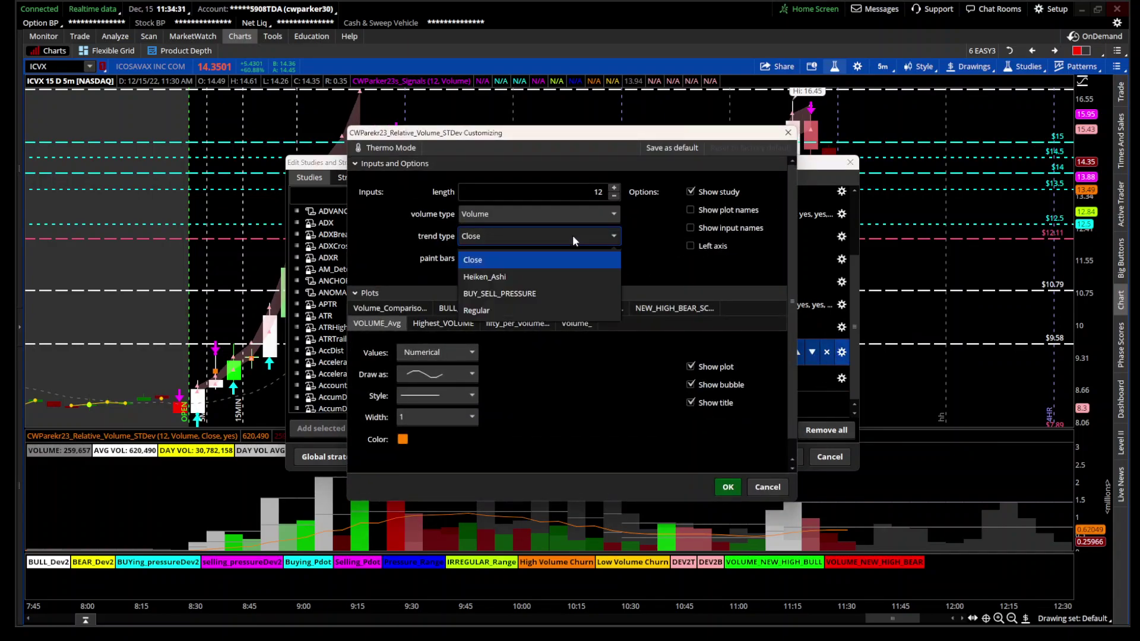
left_click(558, 277)
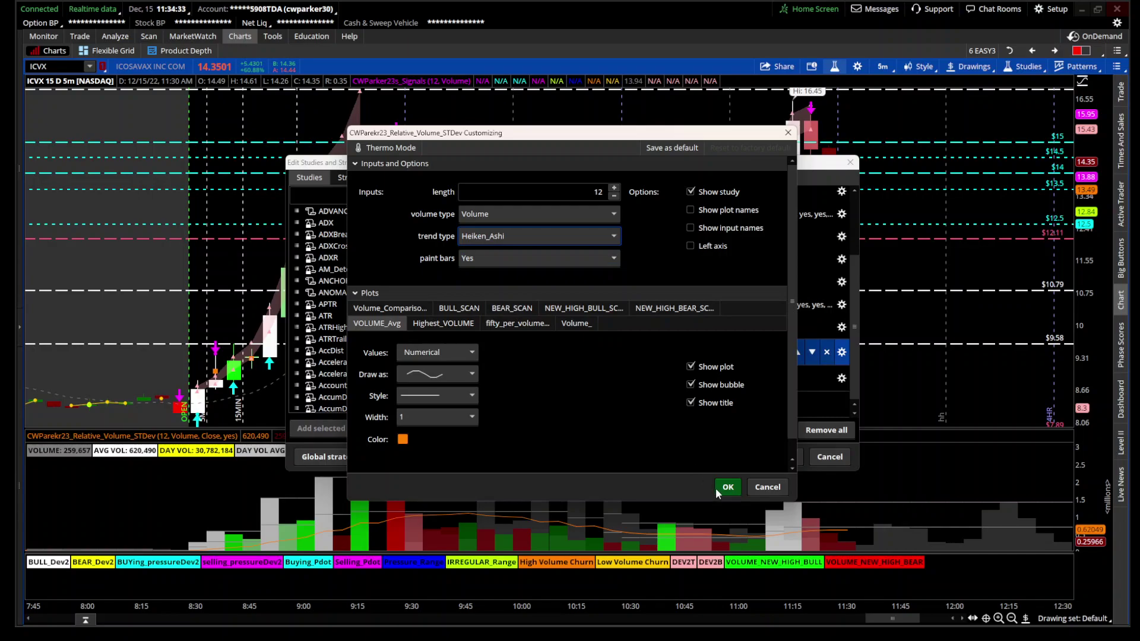
left_click(726, 486)
left_click(790, 457)
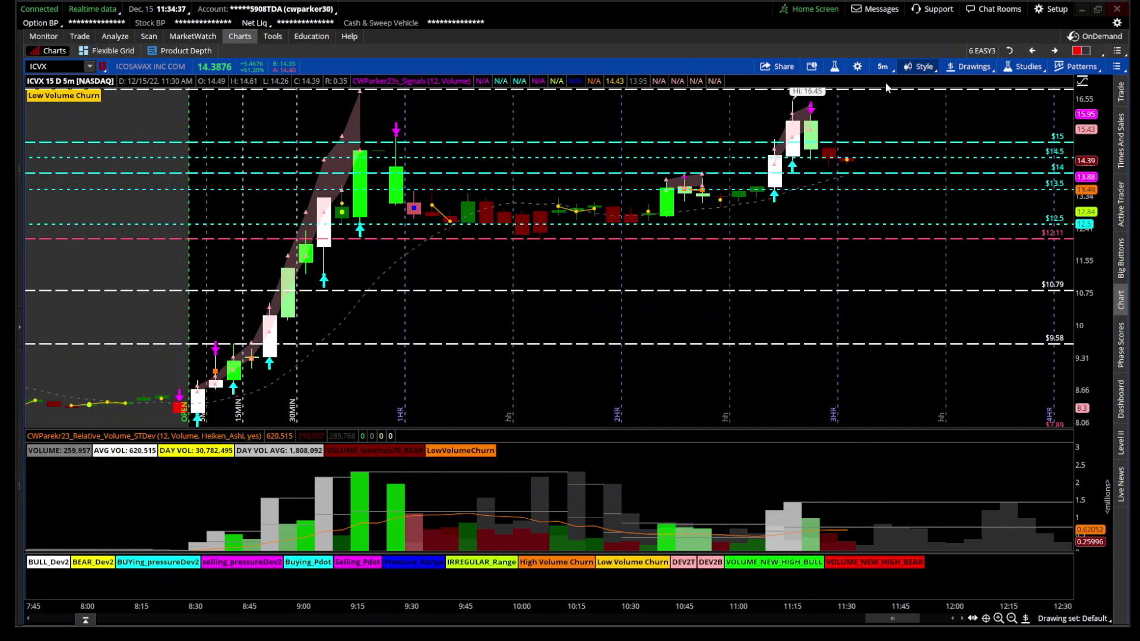
- Change the ICVX chart type from Candle to Heikin Ashi
left_click(920, 66)
mouse_move(941, 198)
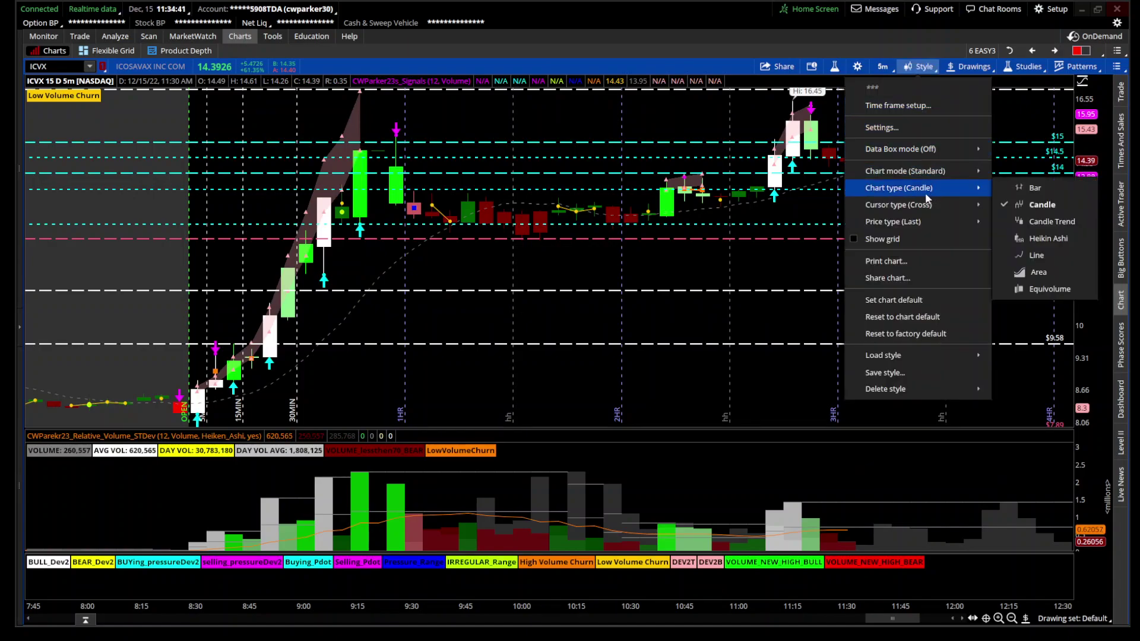
left_click(1042, 221)
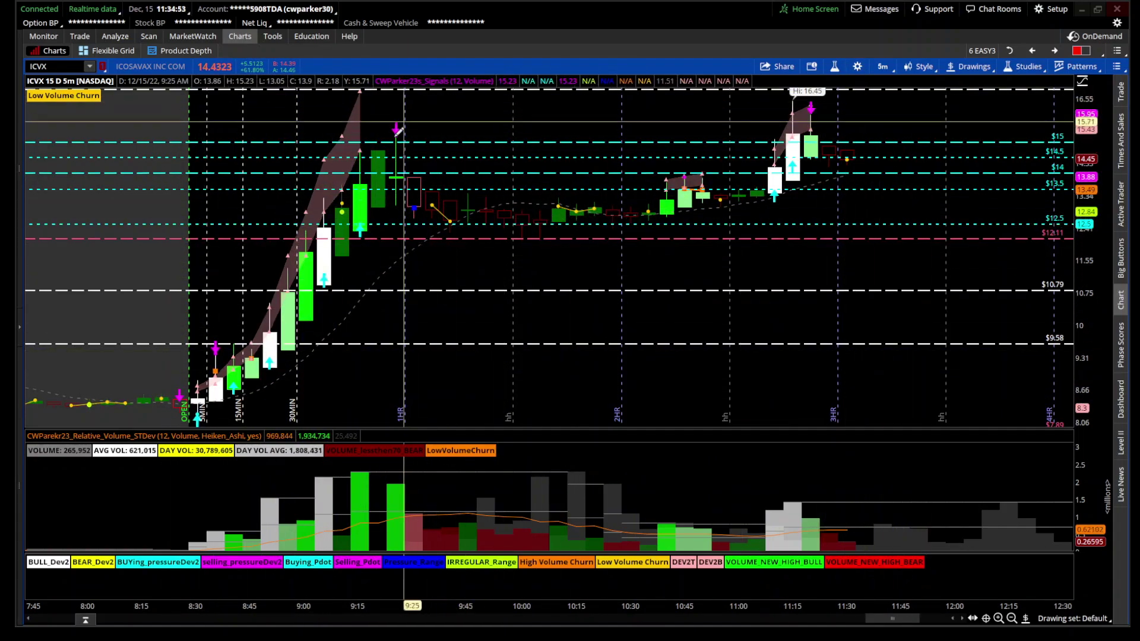
- Set the trend type of the CWParekr23_Relative_Volume_STDev study to Regular and apply the change to the chart
left_click(836, 68)
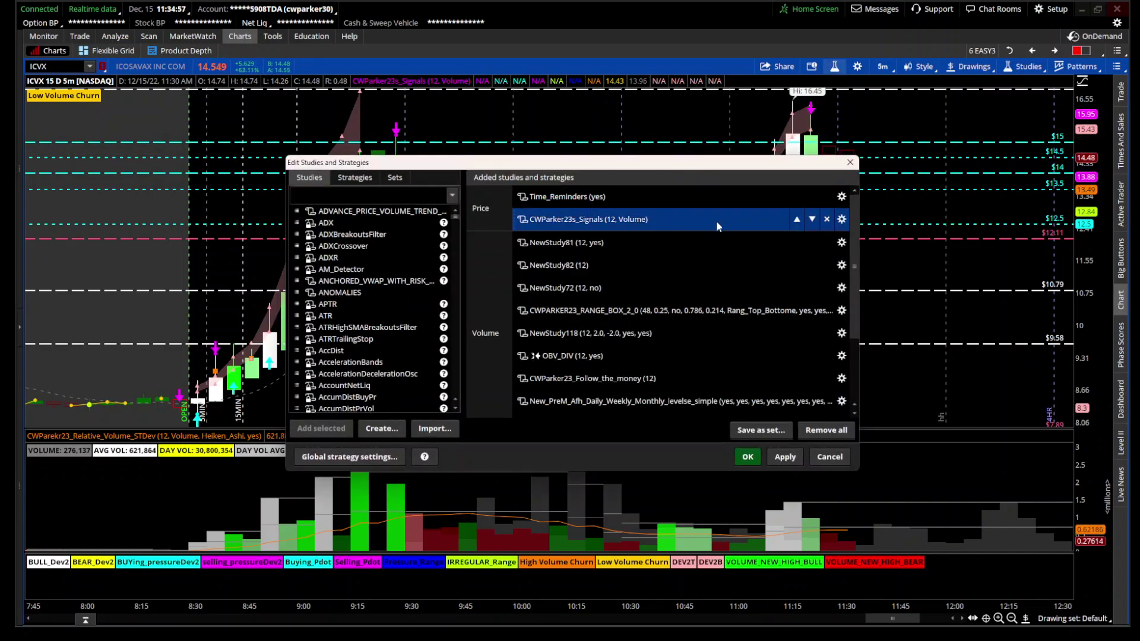
left_click(748, 457)
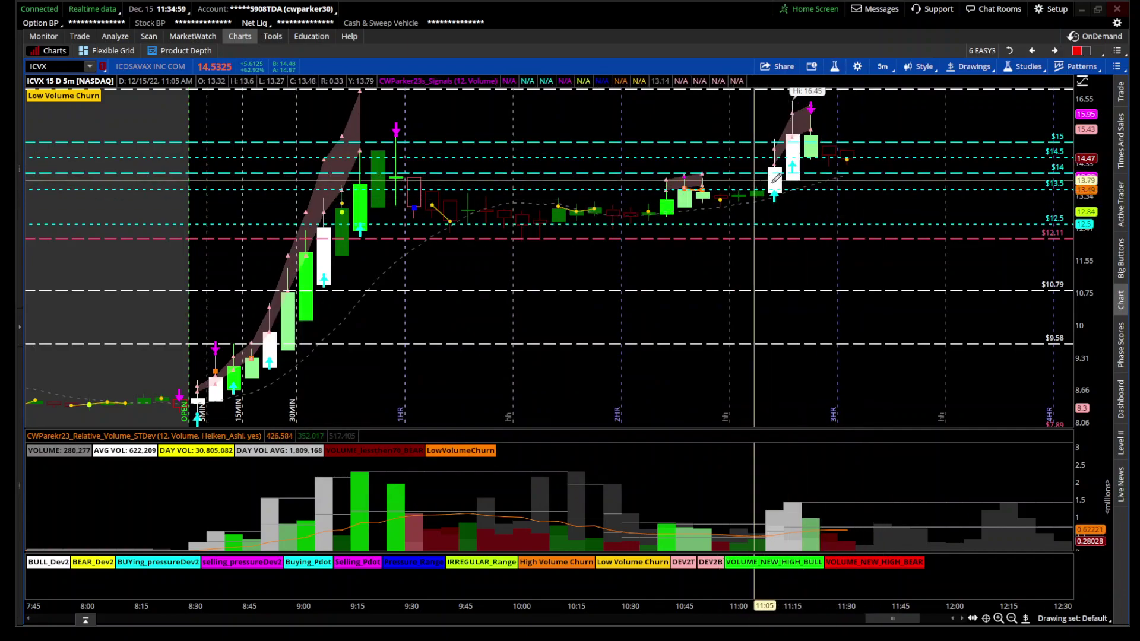
left_click(834, 67)
scroll(785, 262, "down", 5)
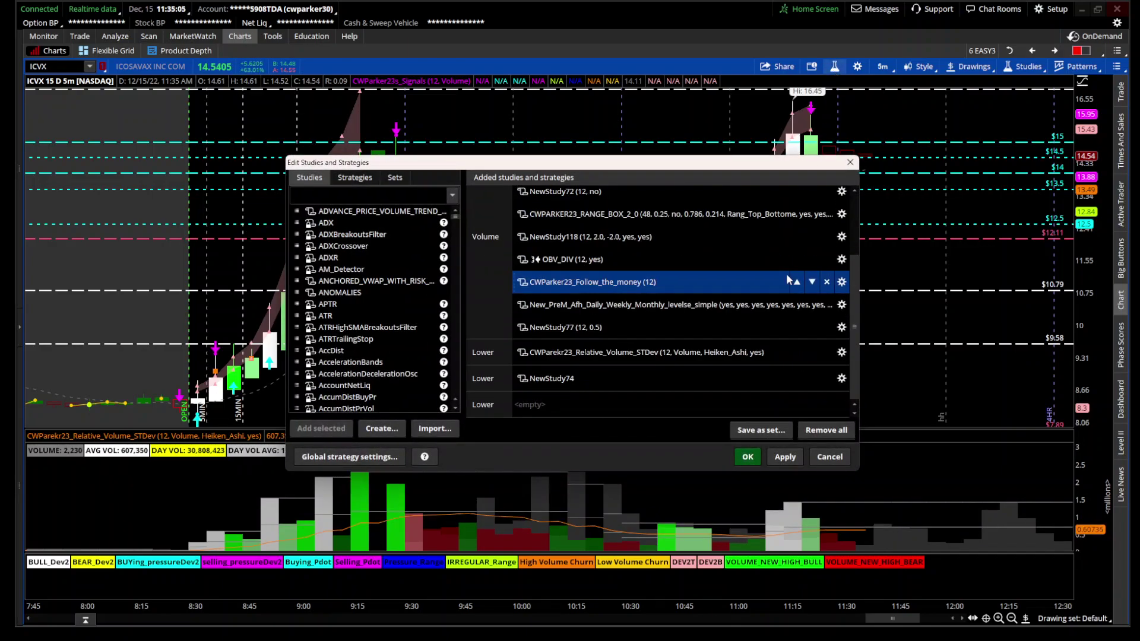
left_click(841, 378)
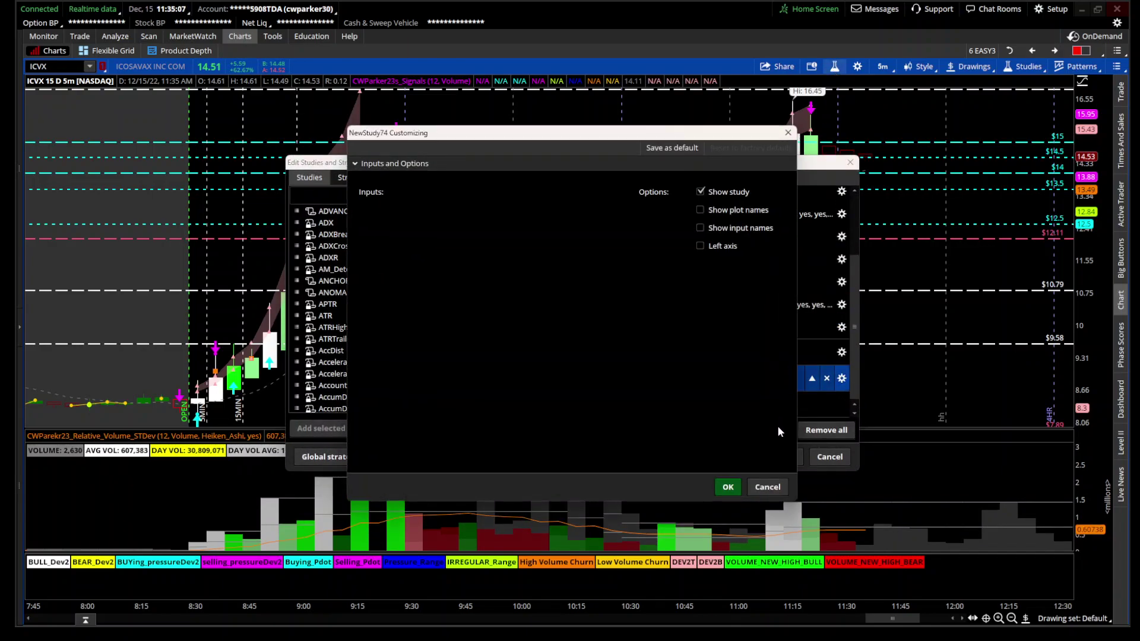
left_click(767, 487)
left_click(842, 352)
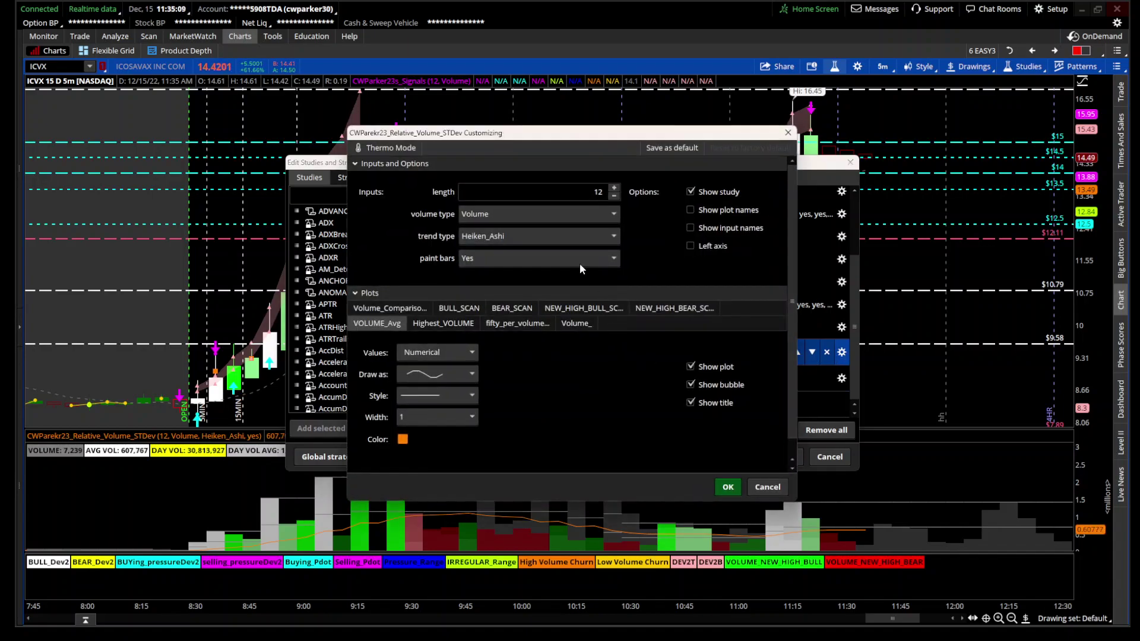
left_click(566, 236)
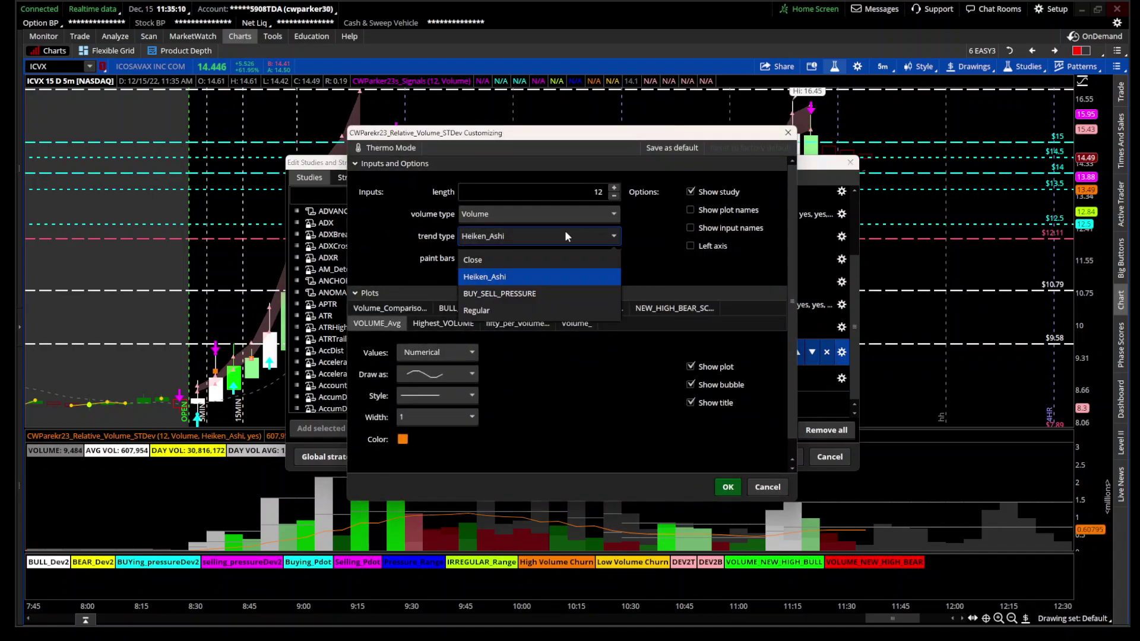
left_click(552, 307)
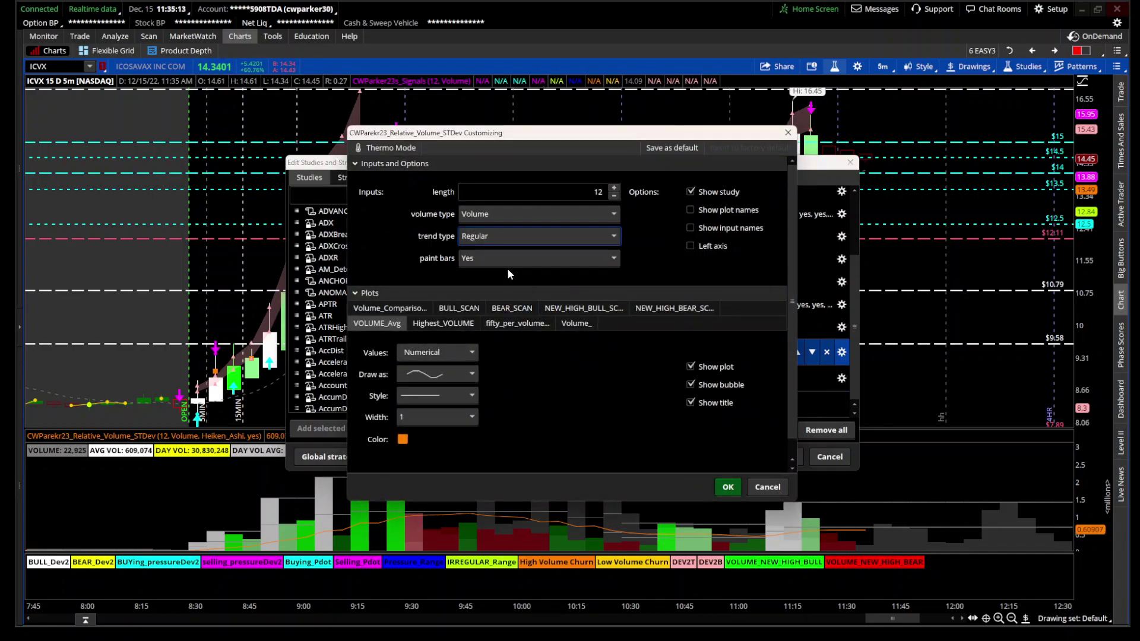
left_click(726, 487)
left_click(747, 457)
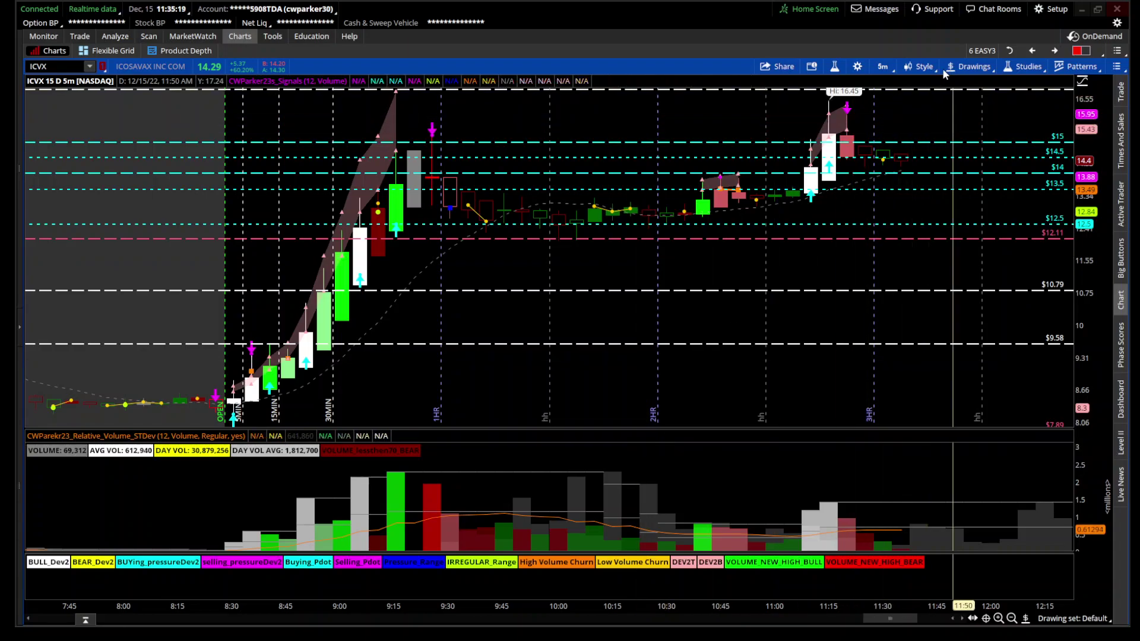
- Change the ICVX chart type to Candle and examine the day's signals from 9:15 onward up close
left_click(921, 67)
mouse_move(971, 191)
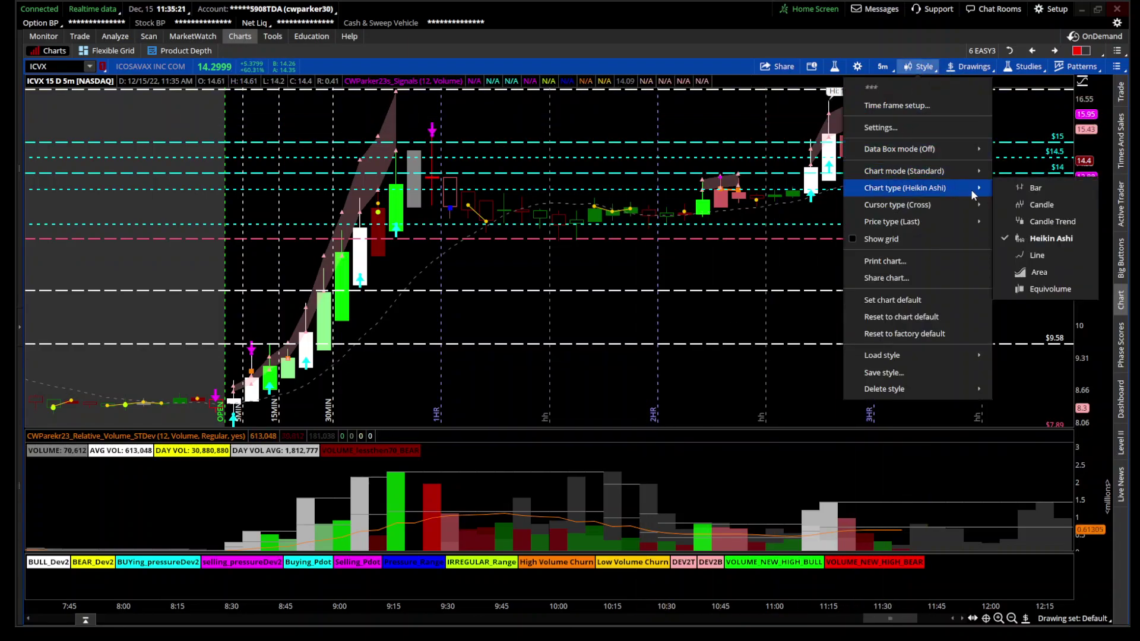
left_click(1030, 206)
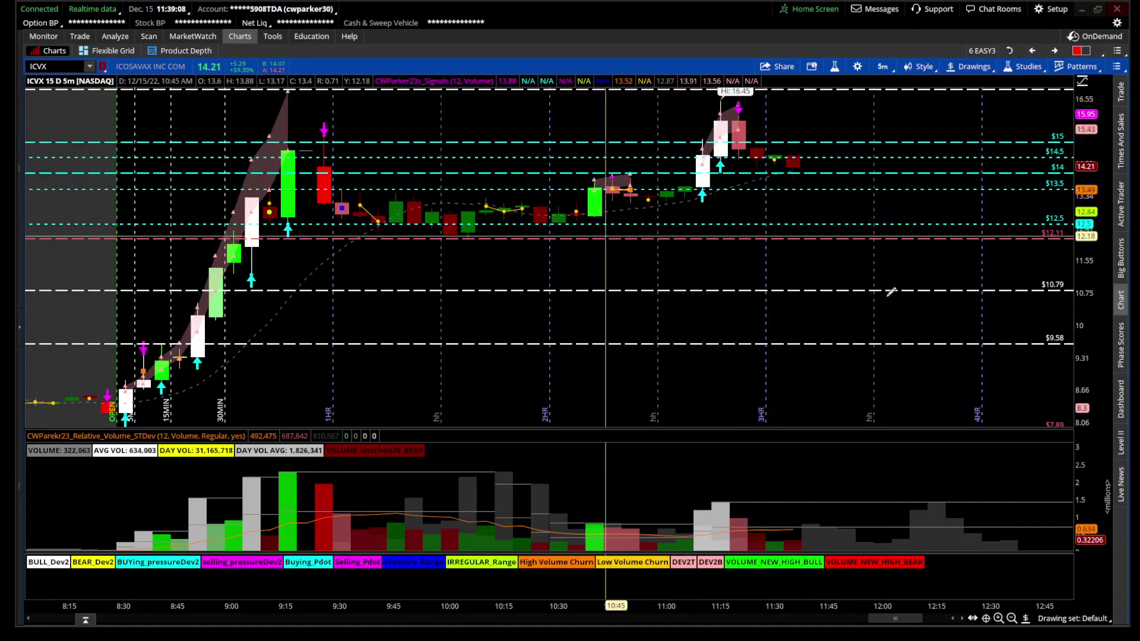
scroll(796, 268, "up", 3)
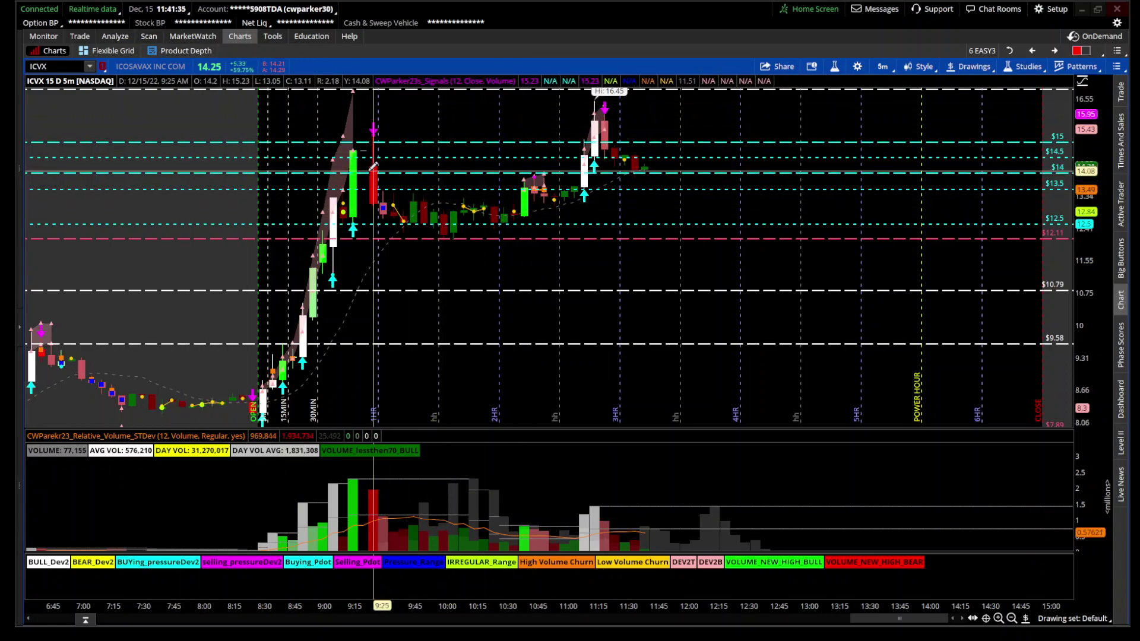
left_click_drag(355, 250, 1063, 250)
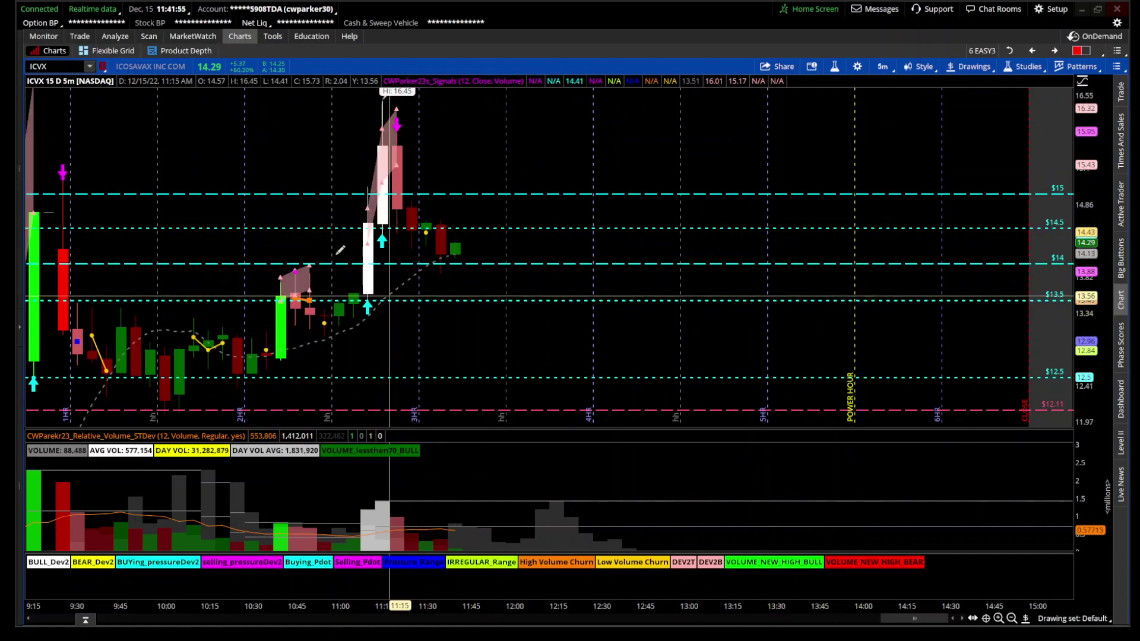
- Open the stock scan's custom study filter and delete all three of its existing conditions
left_click(146, 38)
left_click(140, 40)
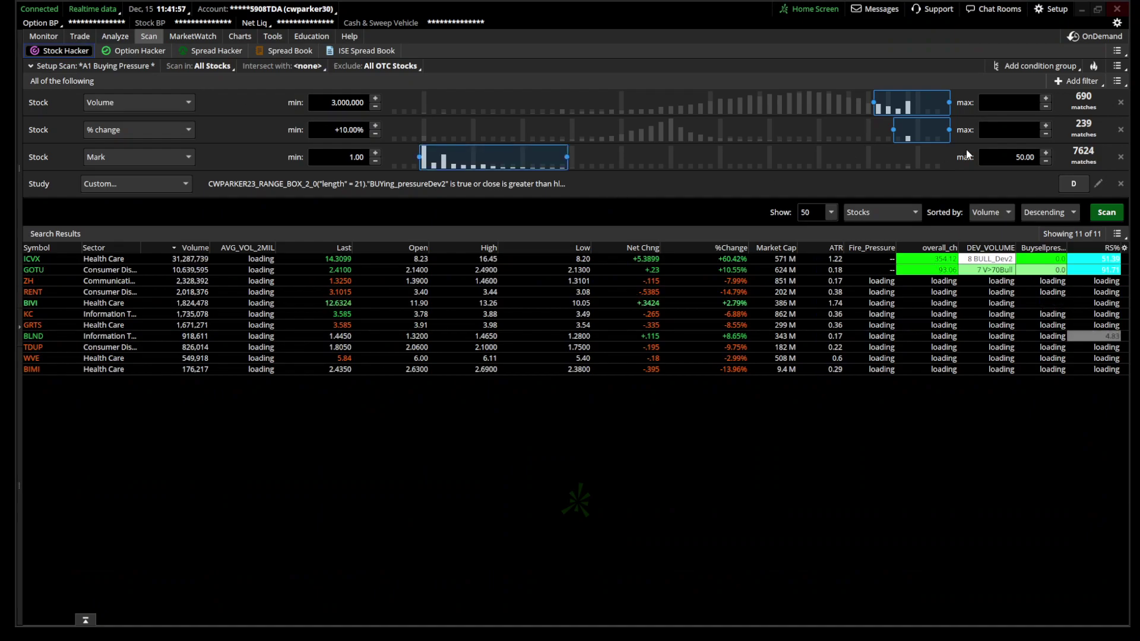
left_click(1102, 184)
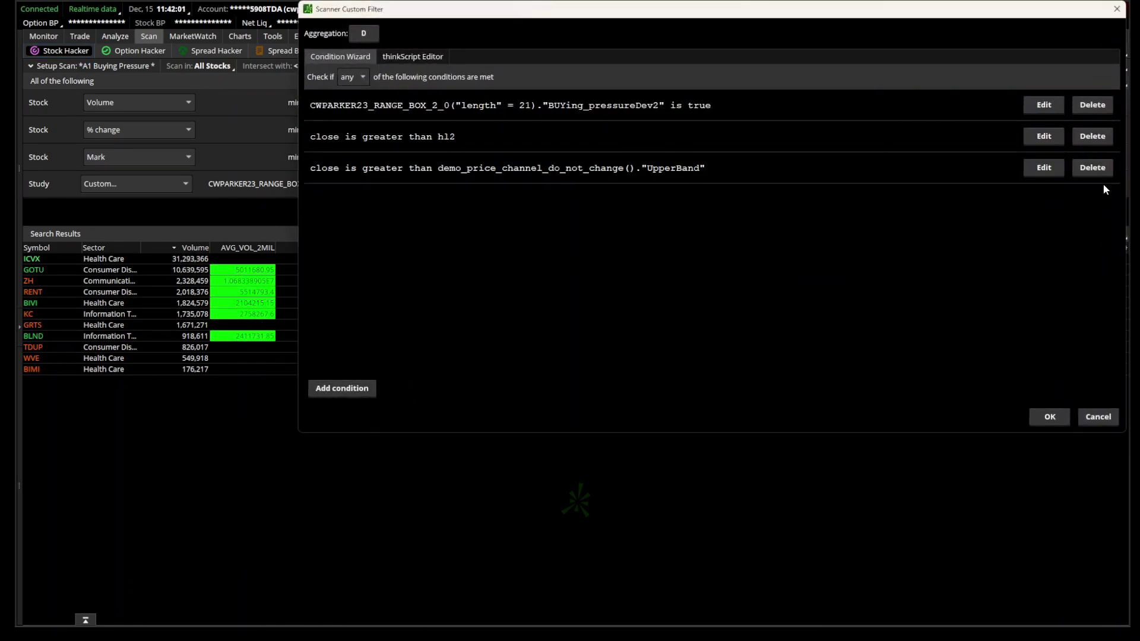
left_click(1102, 172)
left_click(1096, 136)
left_click(1096, 104)
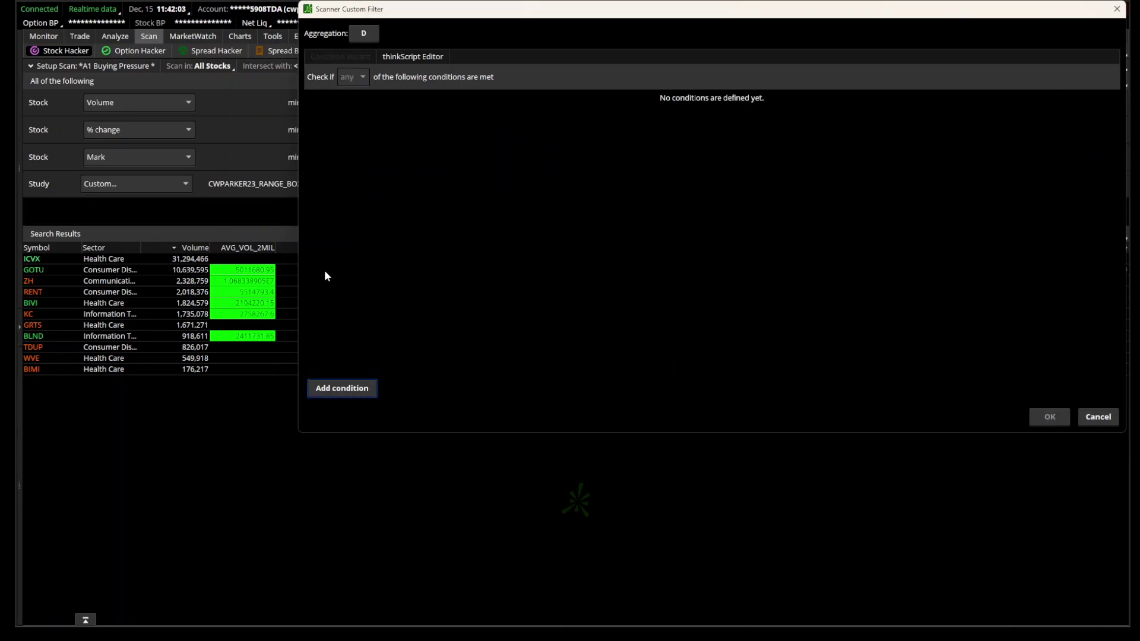
- Add a new condition to the scan's custom study filter based on the CWParker23s_Signals study
left_click(336, 387)
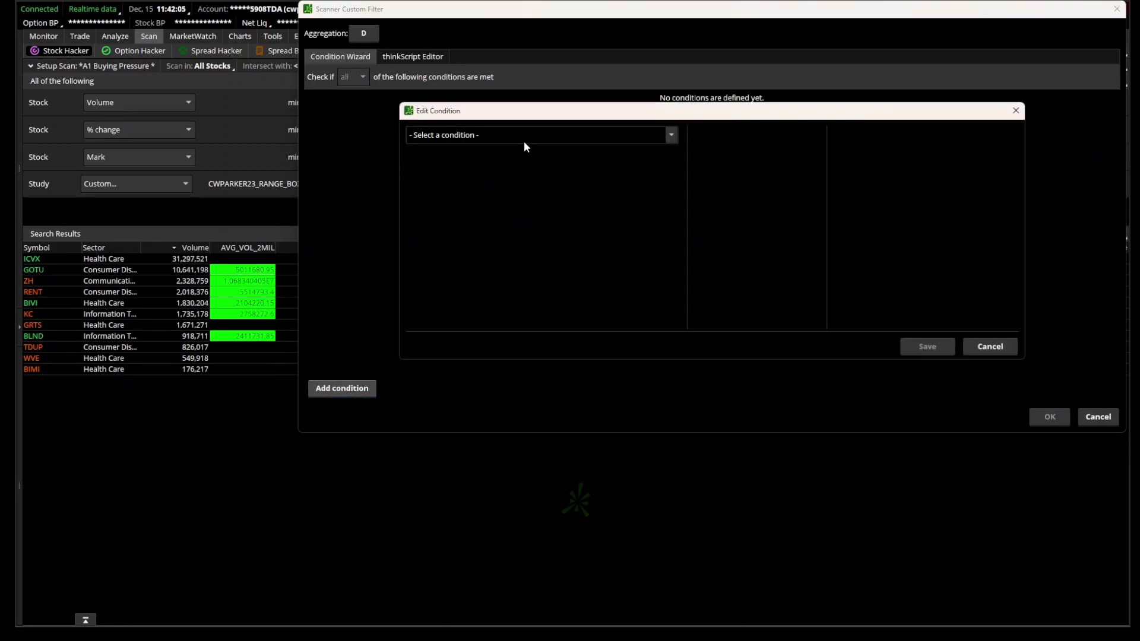
left_click(525, 136)
left_click(510, 176)
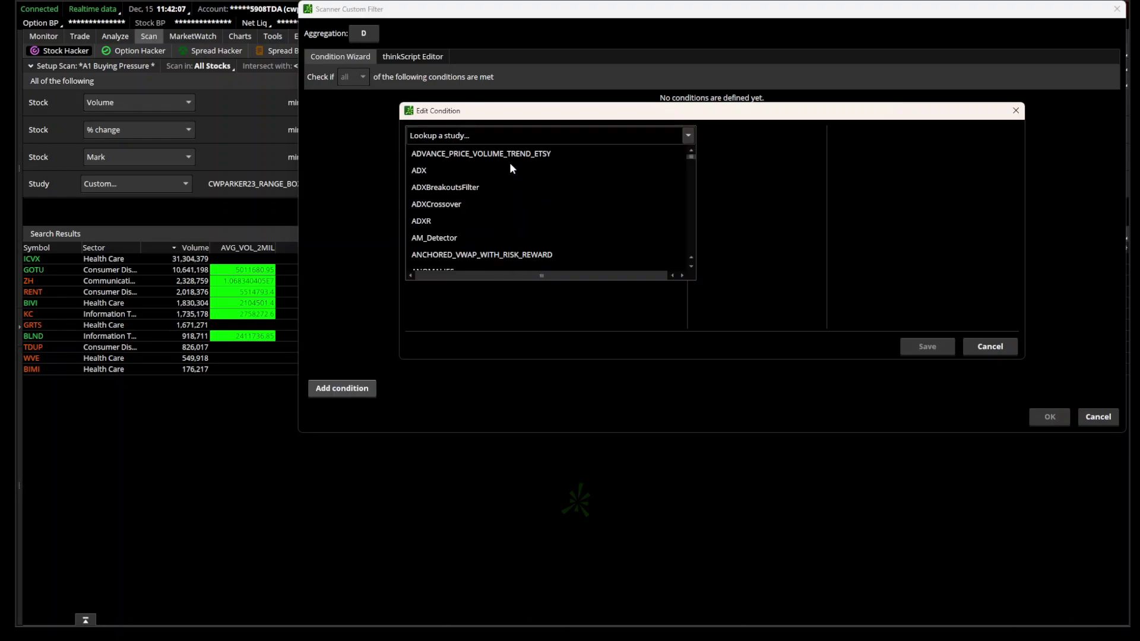
type("CWP")
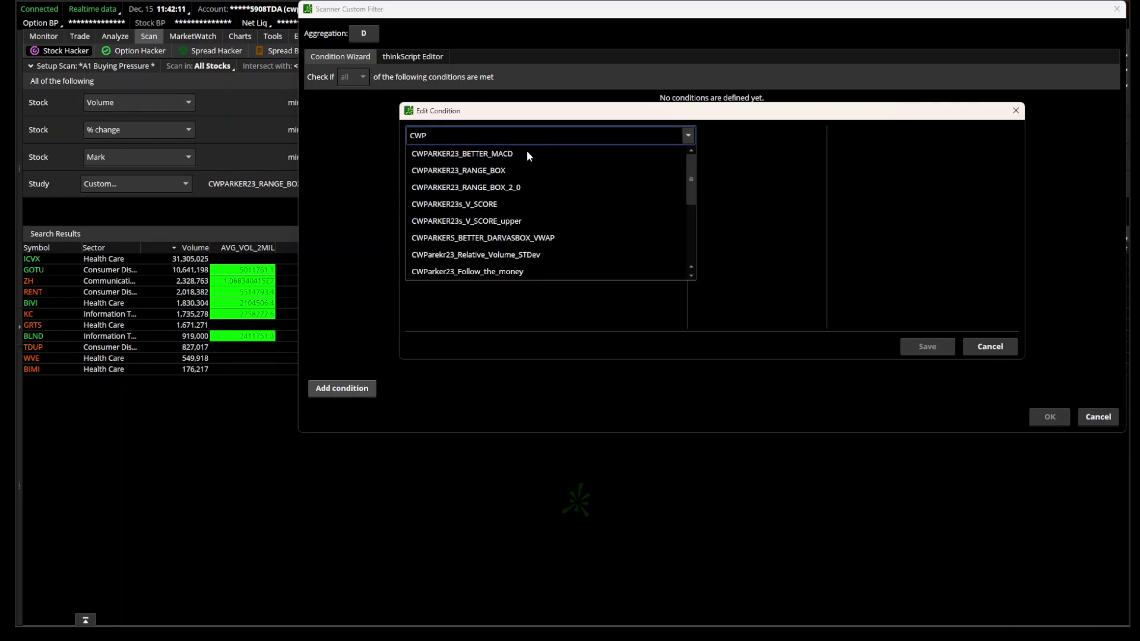
scroll(582, 213, "down", 5)
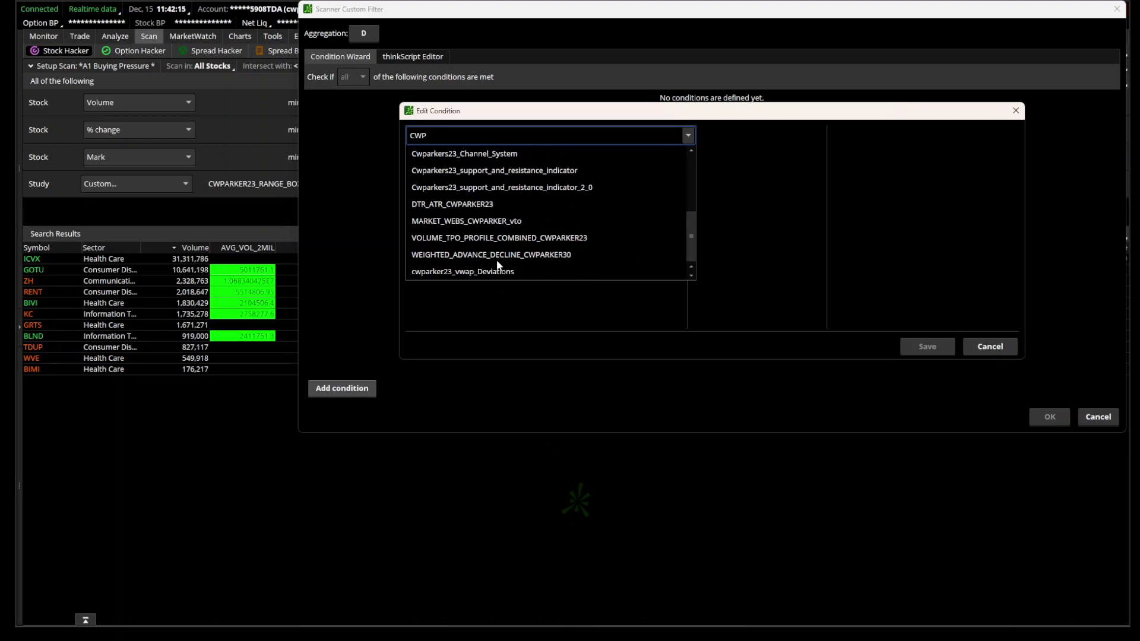
scroll(498, 262, "up", 1)
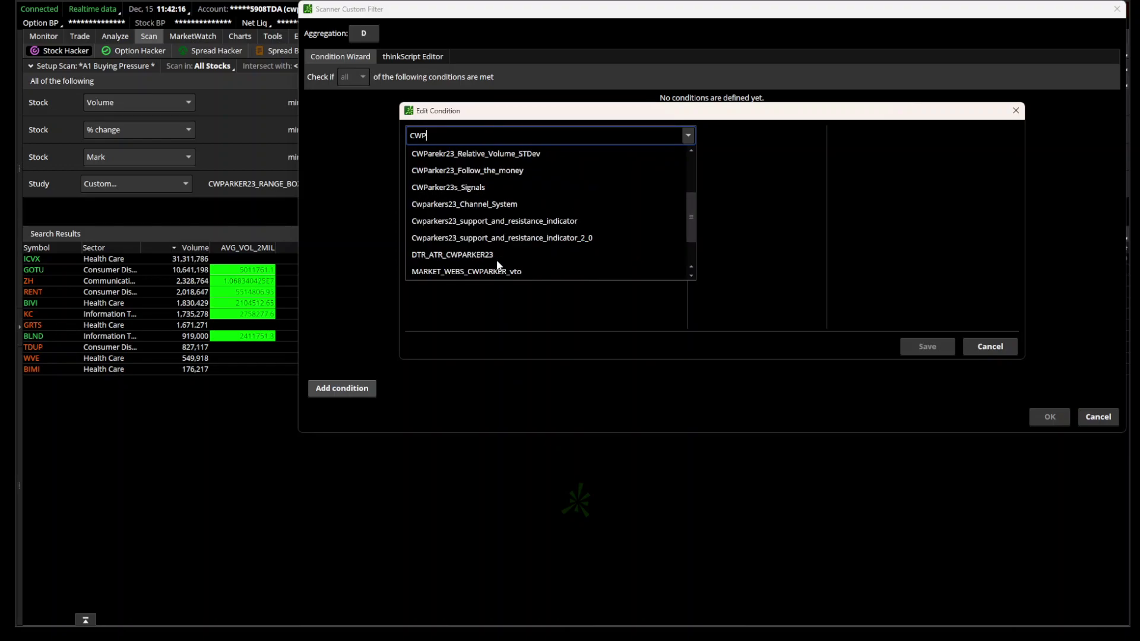
left_click(466, 189)
- Require the study's BUYing_pressureDev2 plot to be true, then save the condition and the custom filter
left_click(527, 221)
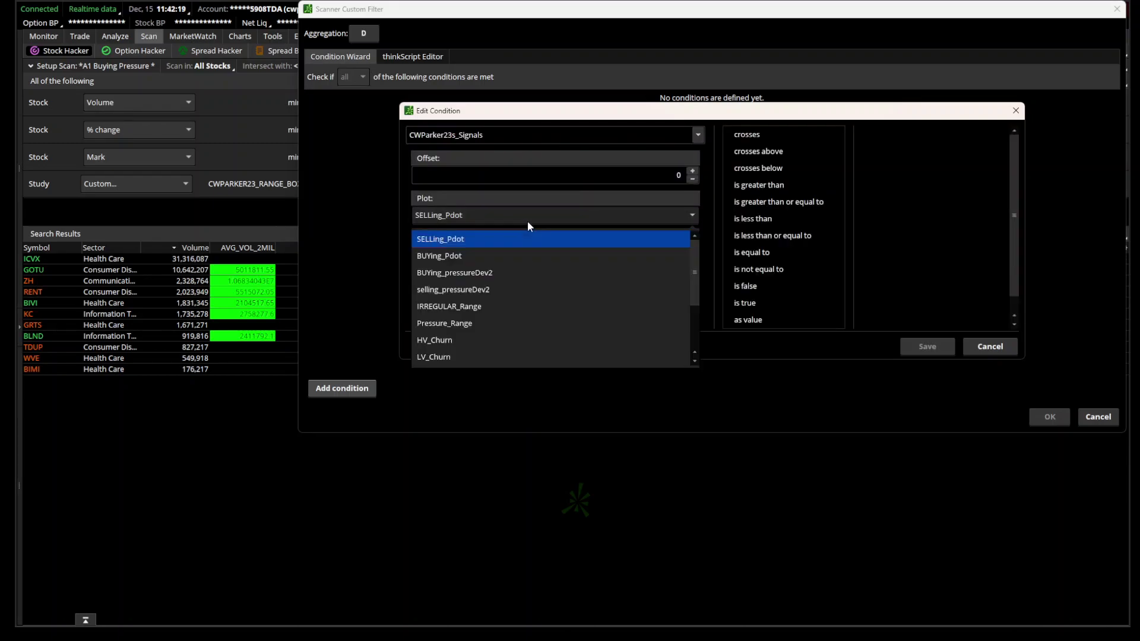
left_click(527, 221)
left_click(527, 221)
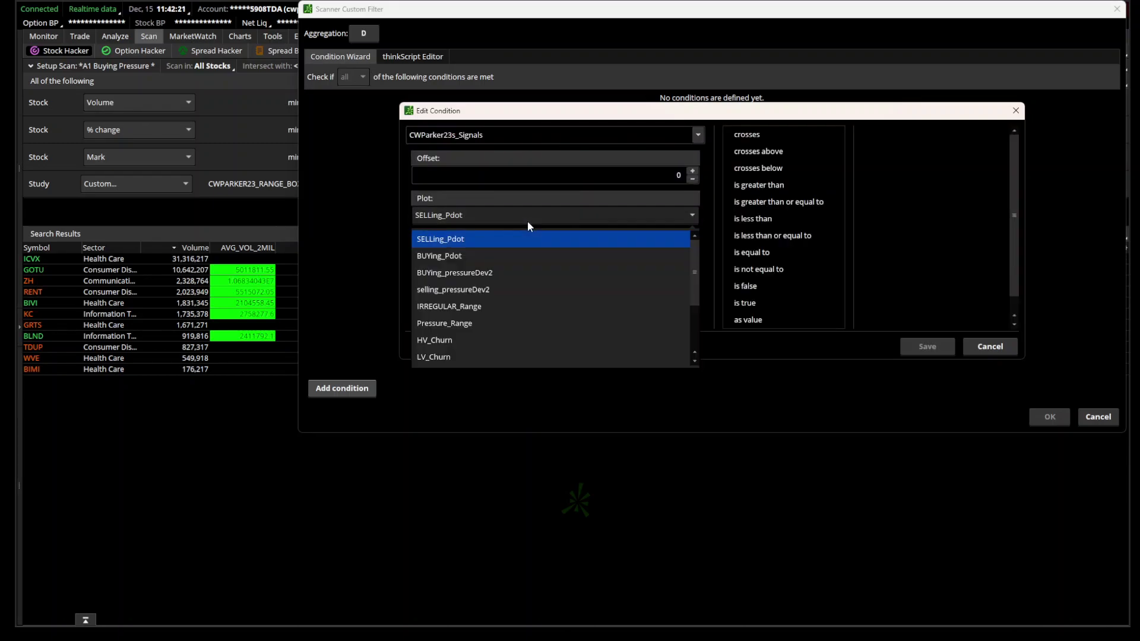
left_click(563, 275)
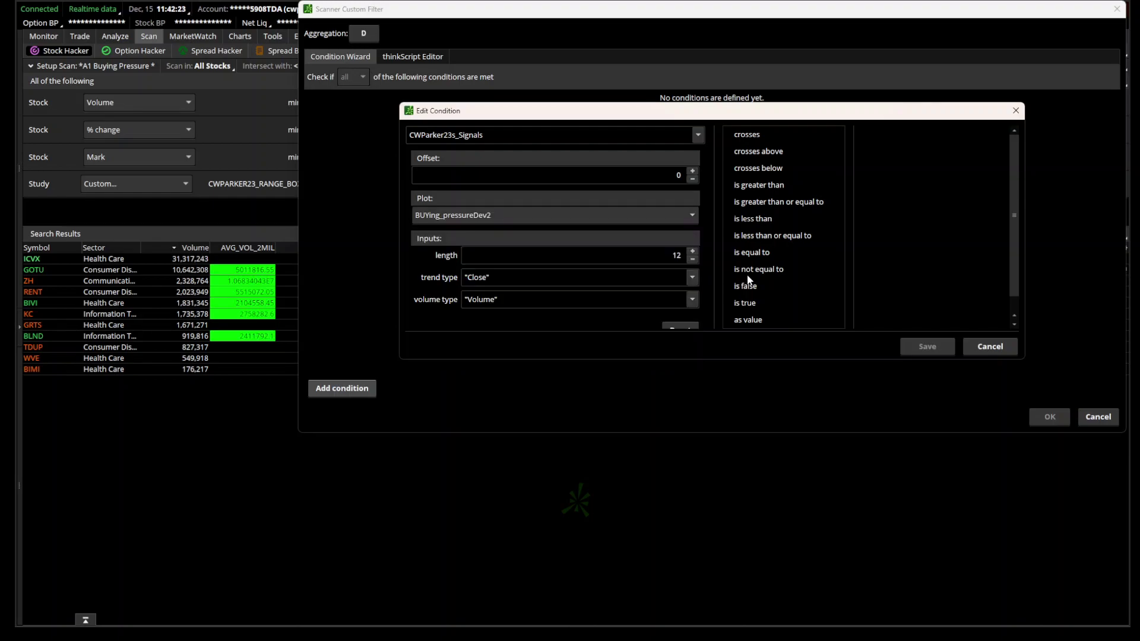
left_click(751, 301)
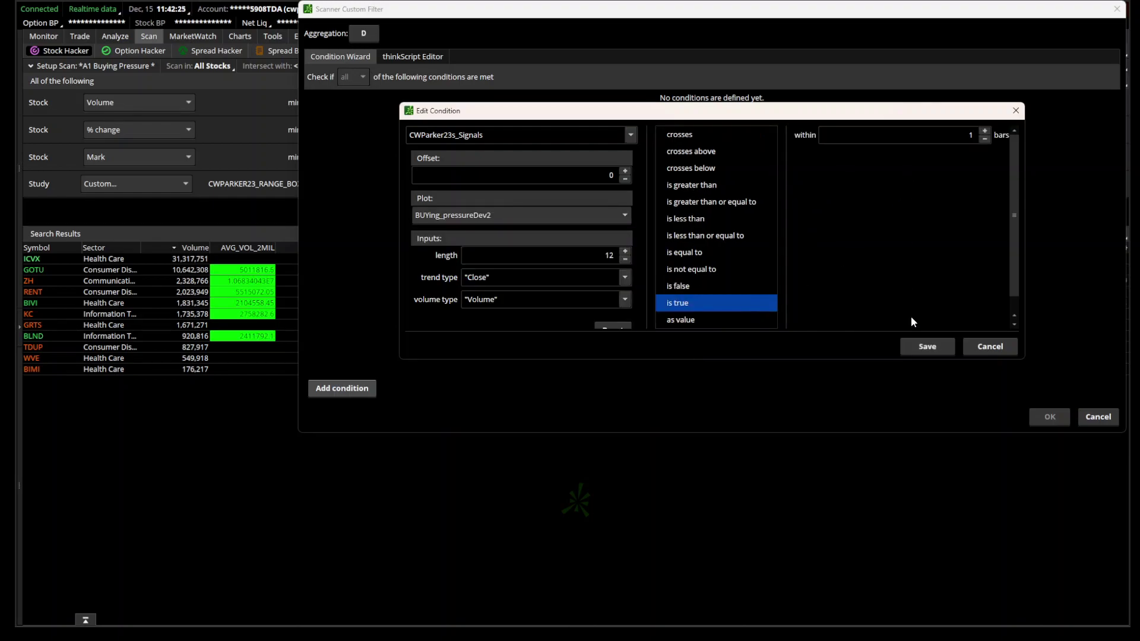
left_click(920, 347)
left_click(1050, 416)
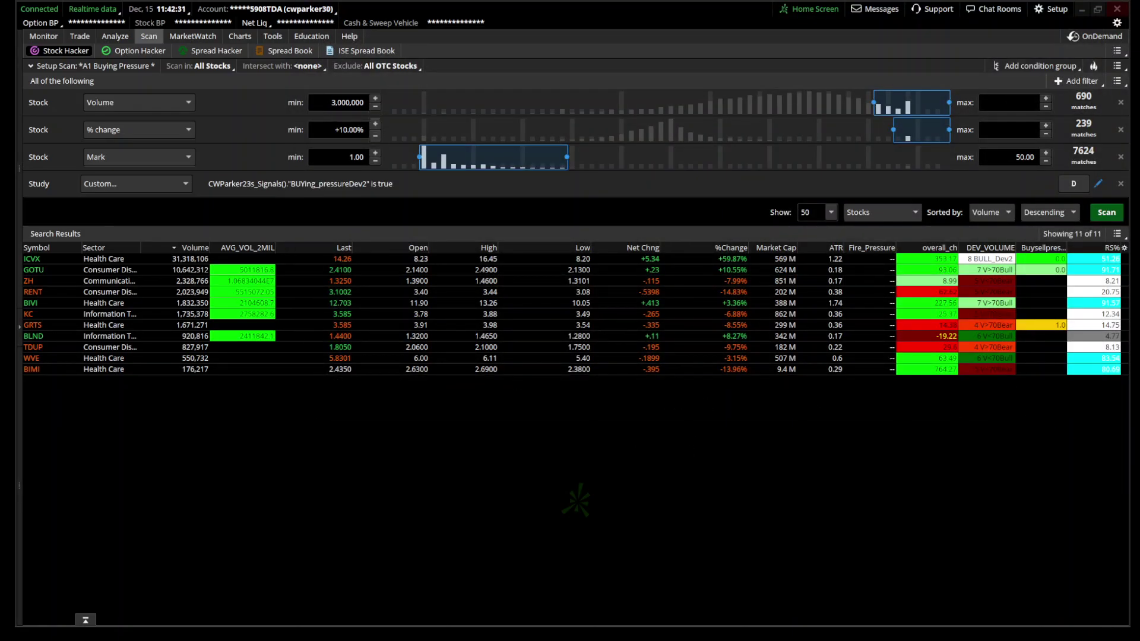
- Lower the scan's minimum % change to +1.00% and run the scan
left_click(342, 129)
key("Delete")
key("Delete")
key("Delete")
key("Delete")
key("Delete")
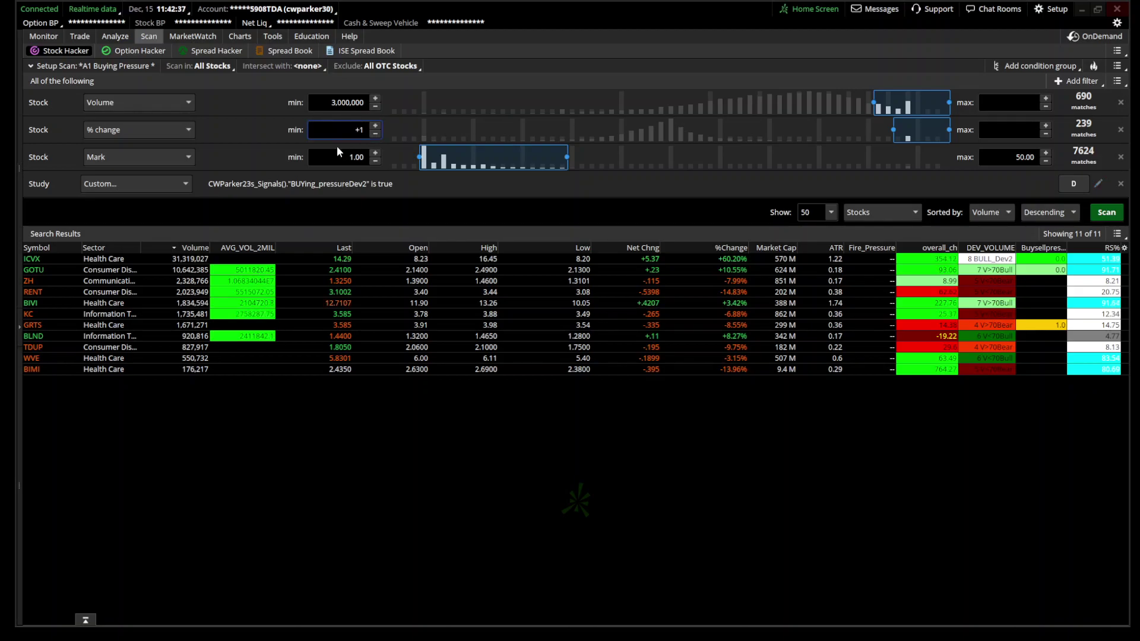
key("Tab")
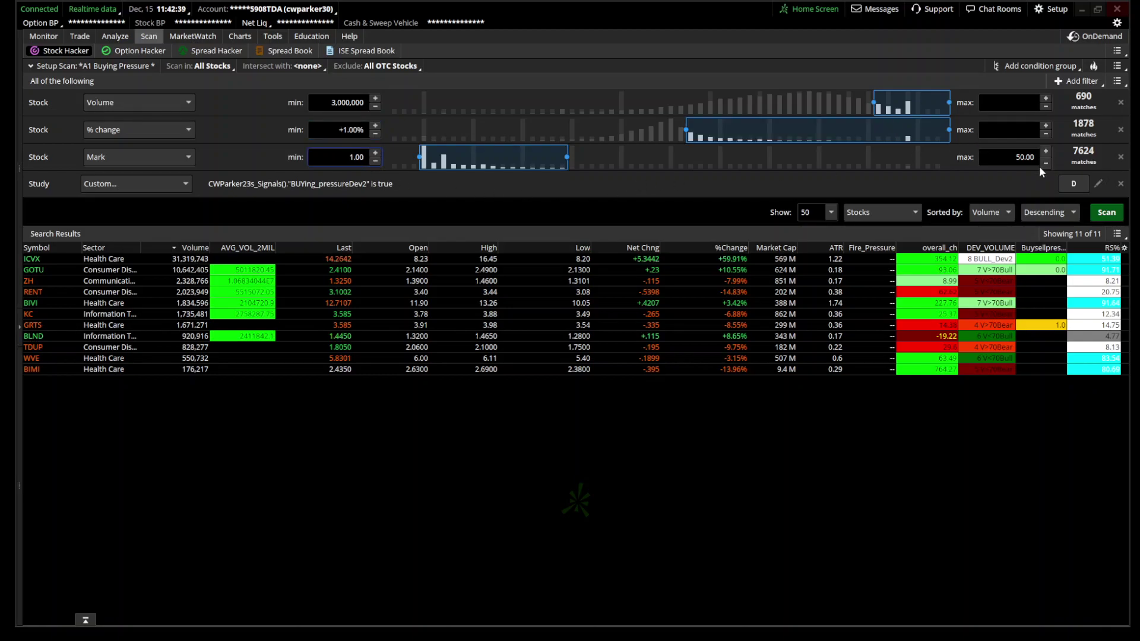
left_click(1104, 217)
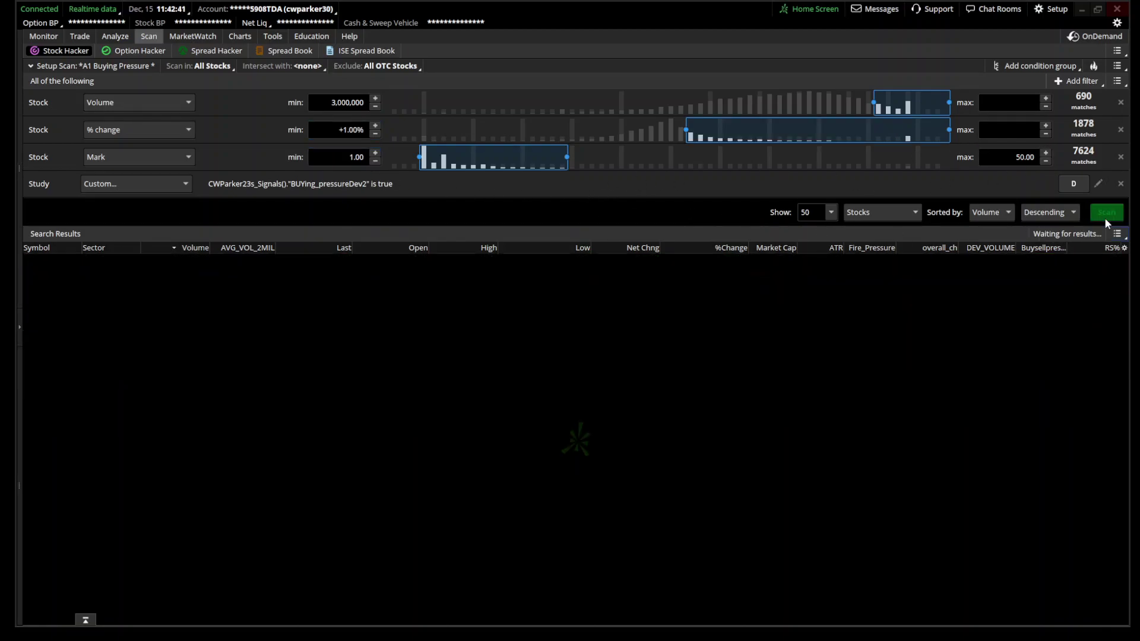
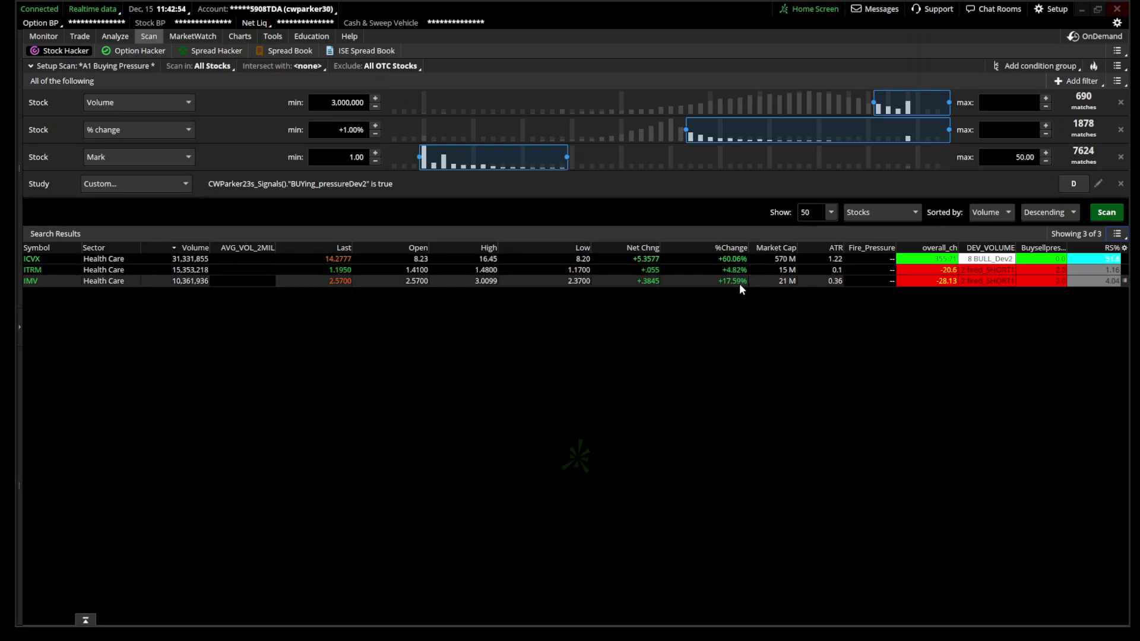
- Load IMV on the 5-minute chart and examine its latest bars there and on the daily chart
left_click(239, 38)
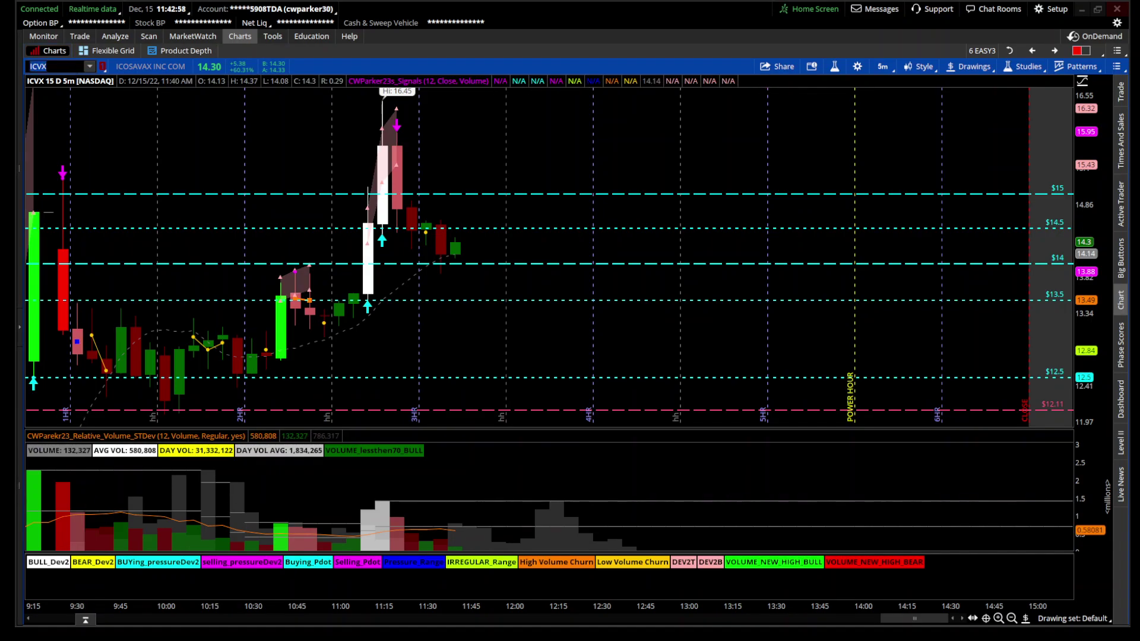
type("IM")
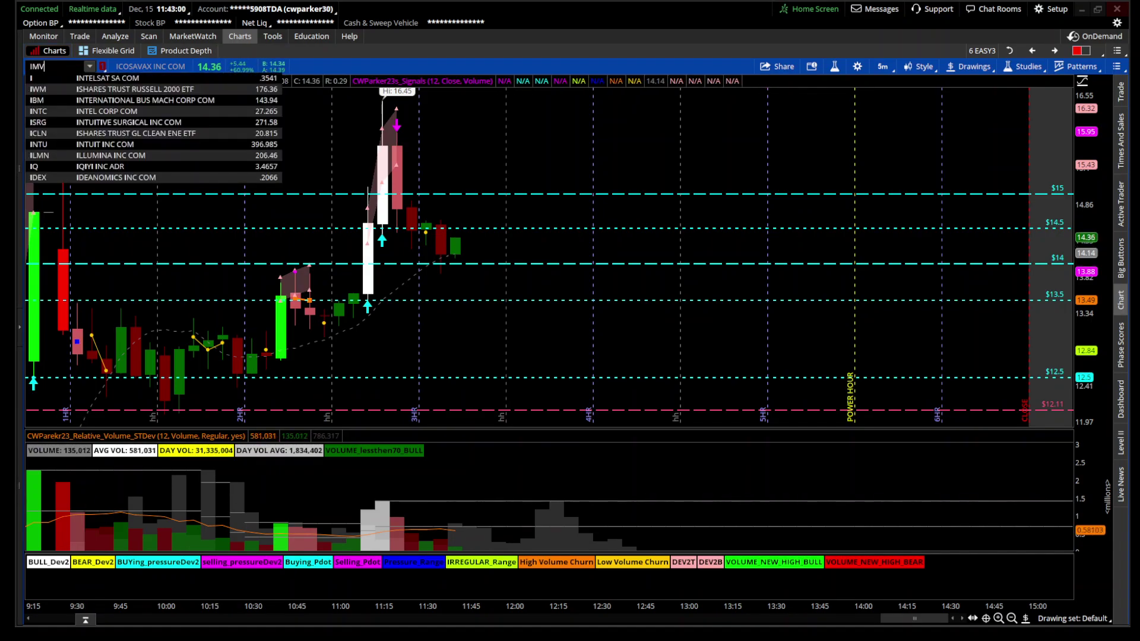
key("Return")
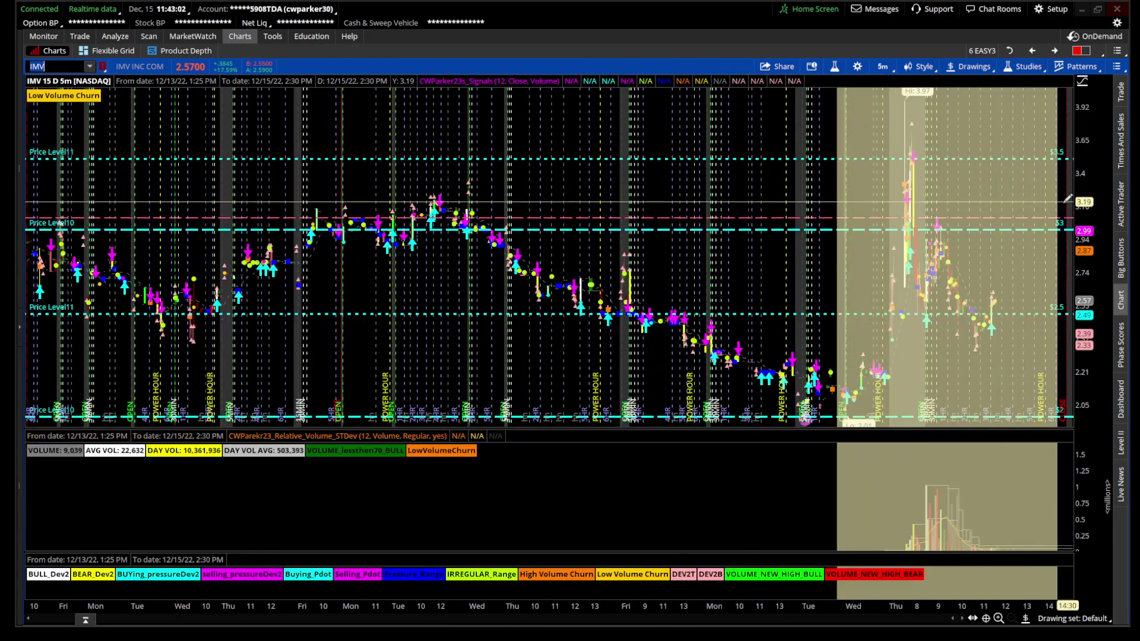
left_click_drag(1067, 199, 1063, 201)
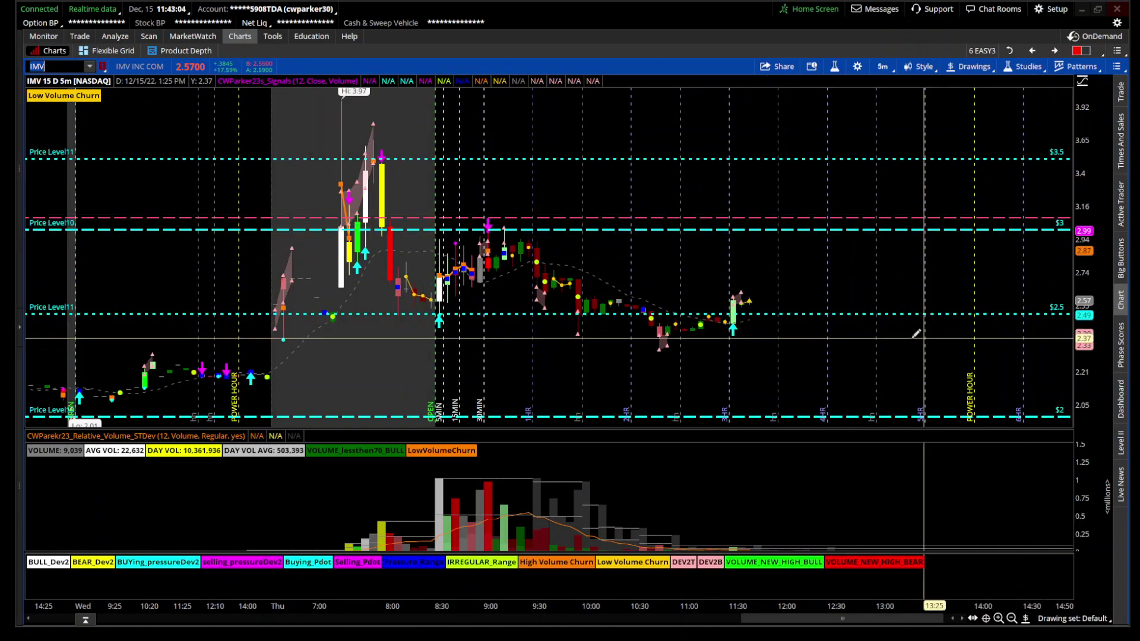
key("Right")
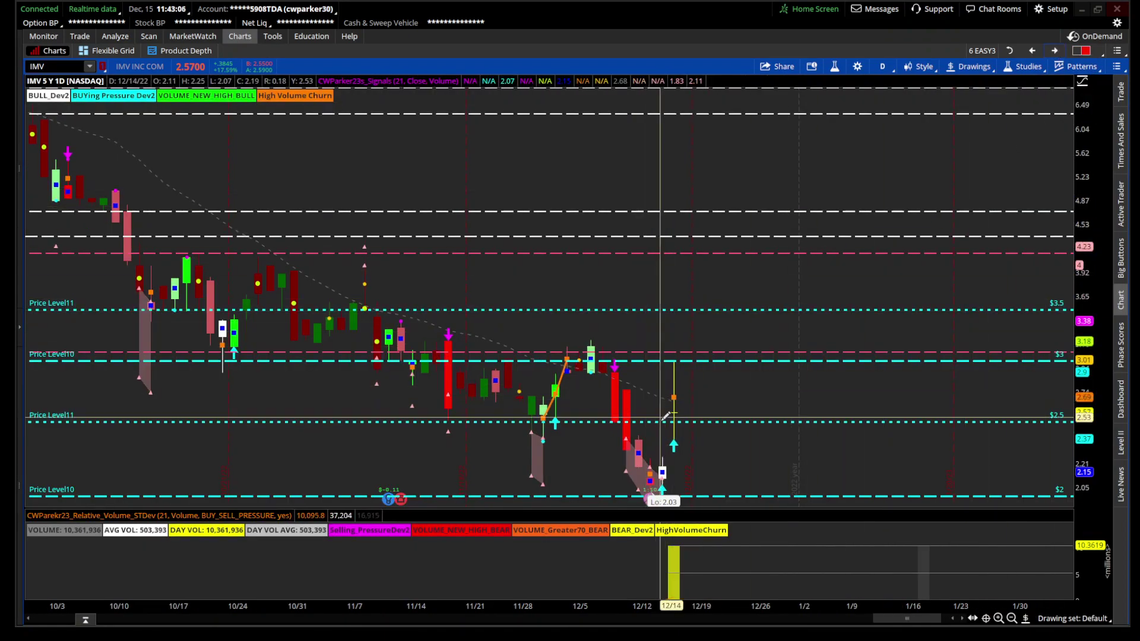
left_click_drag(567, 339, 871, 349)
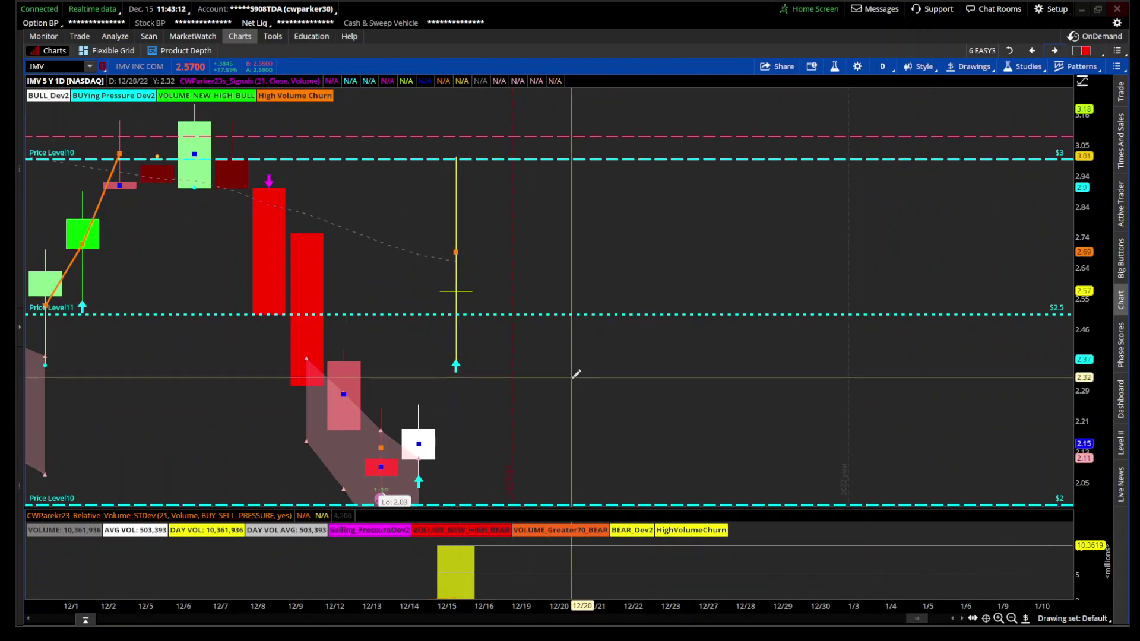
- Set the scan condition's trend type to BUY_SELL_PRESSURE, then save the condition and the custom study filter
left_click(147, 40)
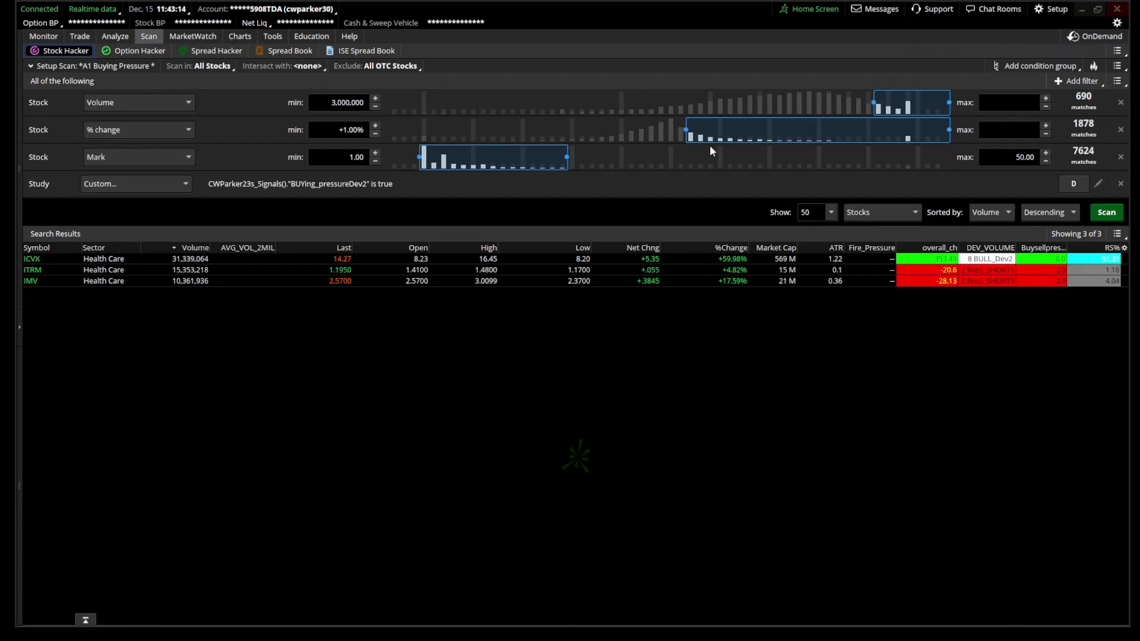
left_click(1098, 185)
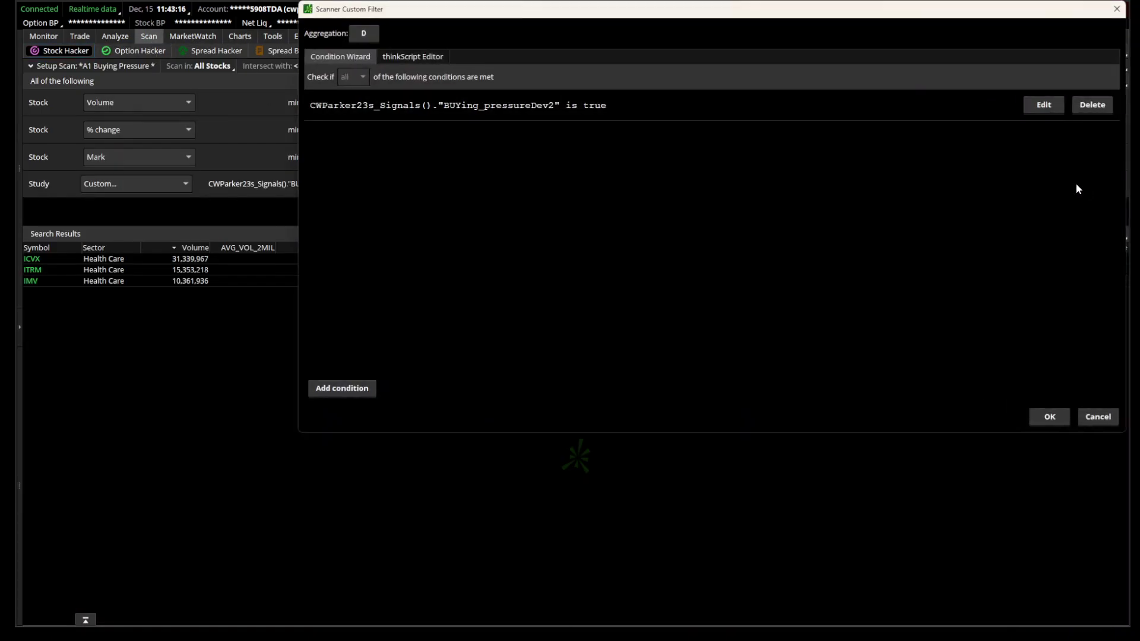
left_click(1038, 108)
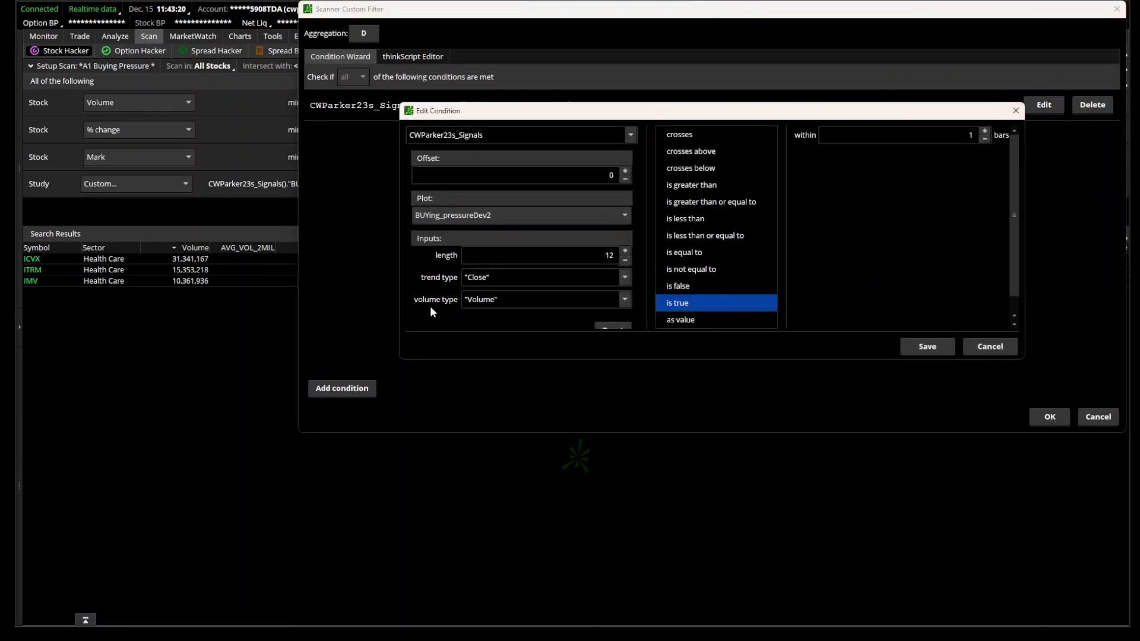
scroll(432, 313, "down", 1)
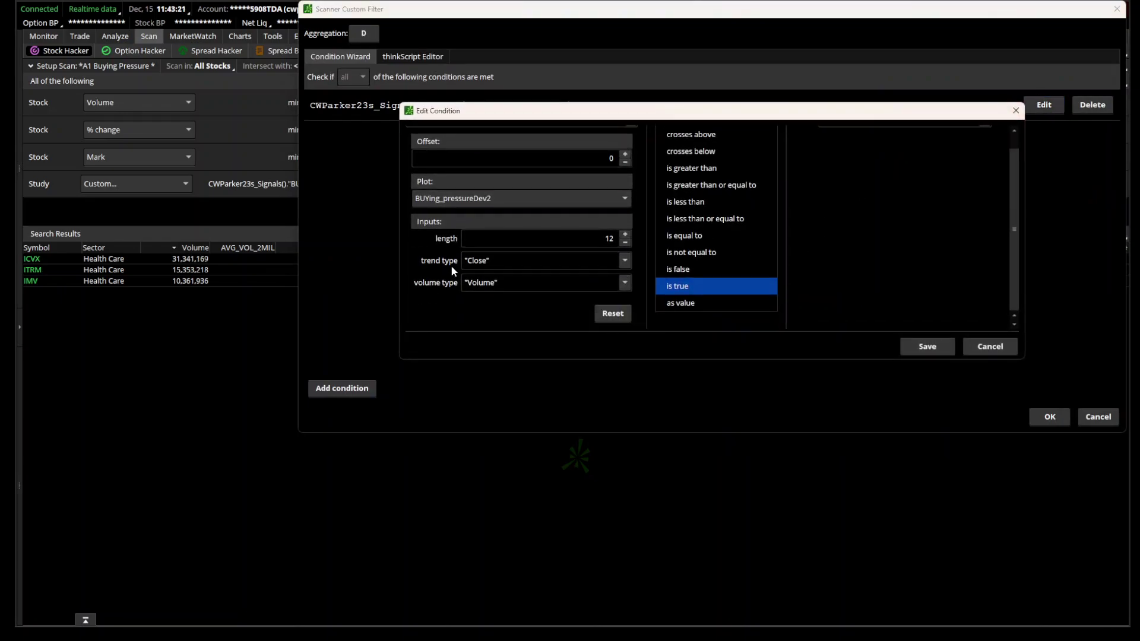
left_click(623, 262)
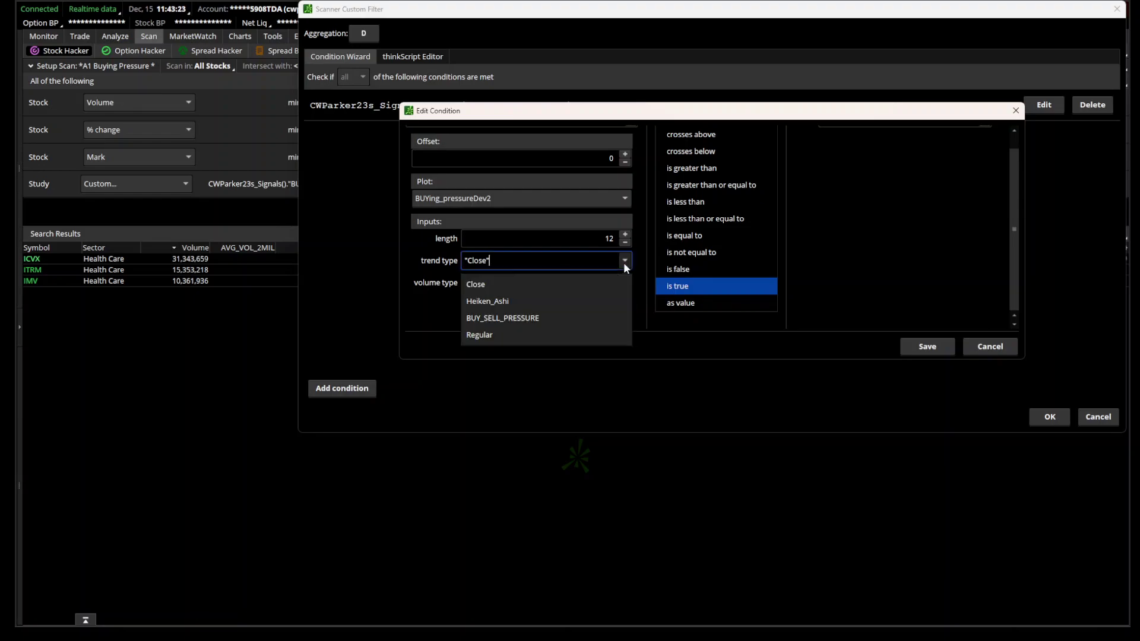
left_click(556, 315)
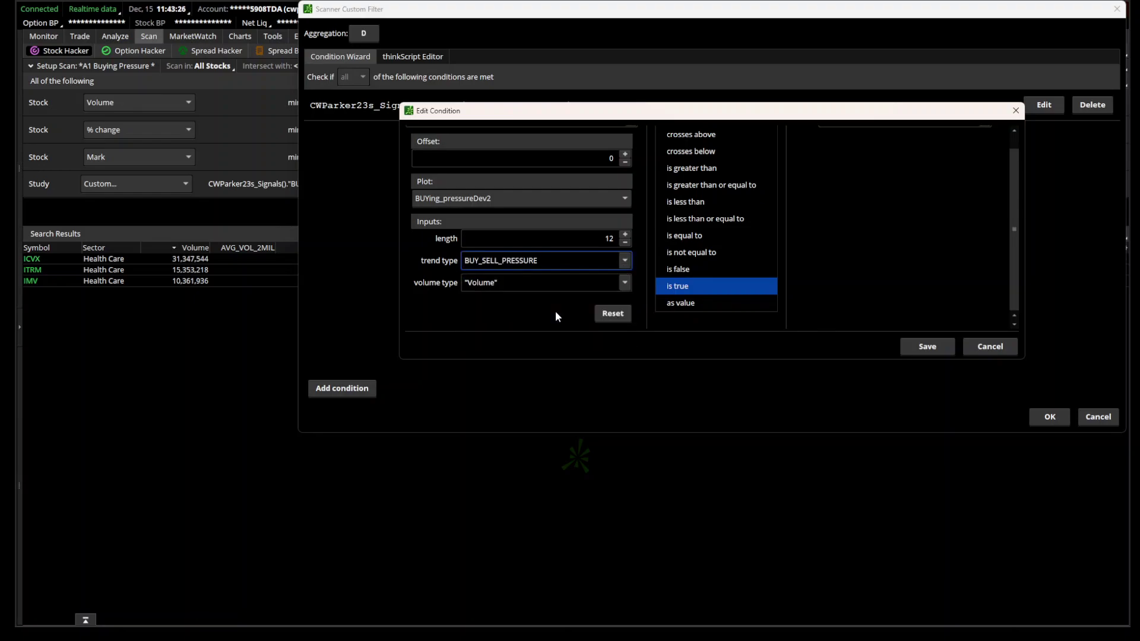
left_click(917, 347)
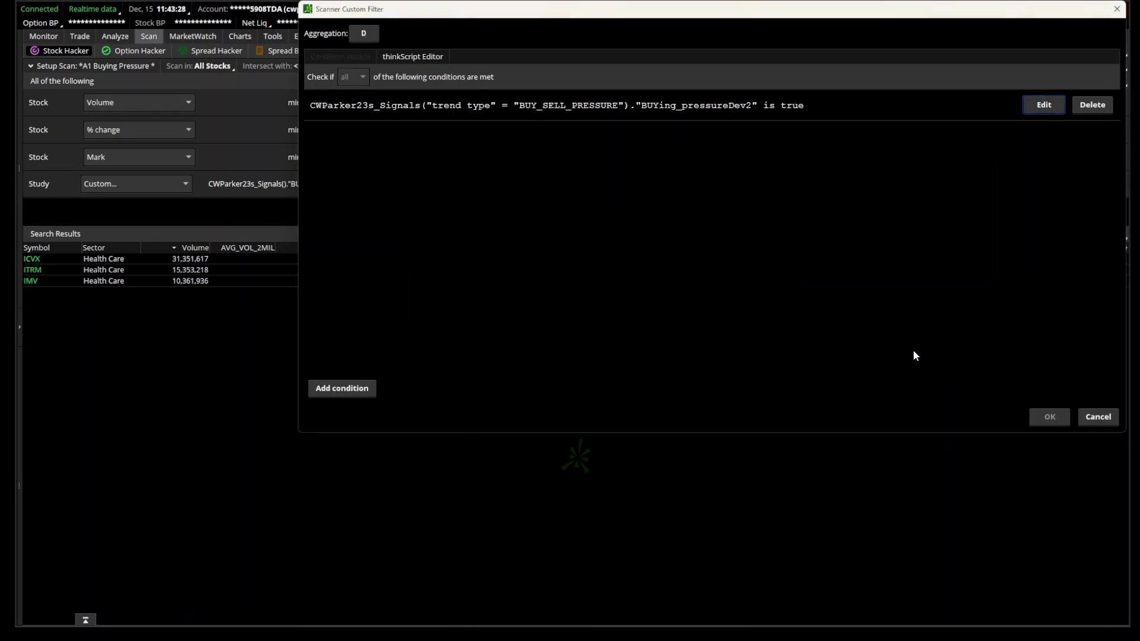
left_click(1051, 419)
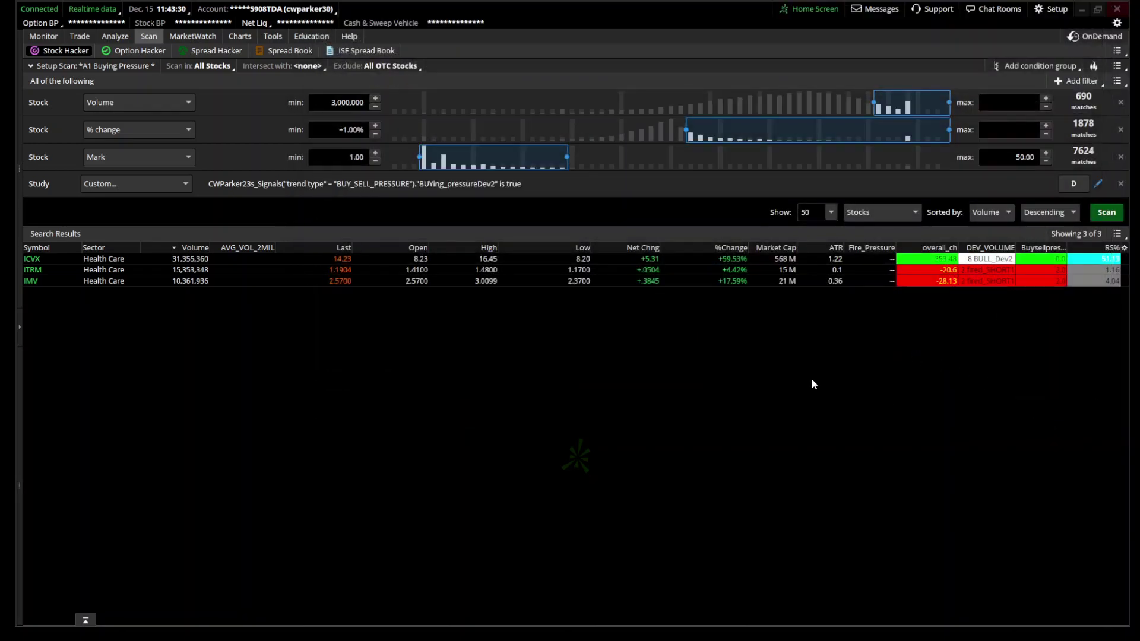
- Run the scan with the updated study filter and recheck the signals on IMV's daily chart
left_click(240, 36)
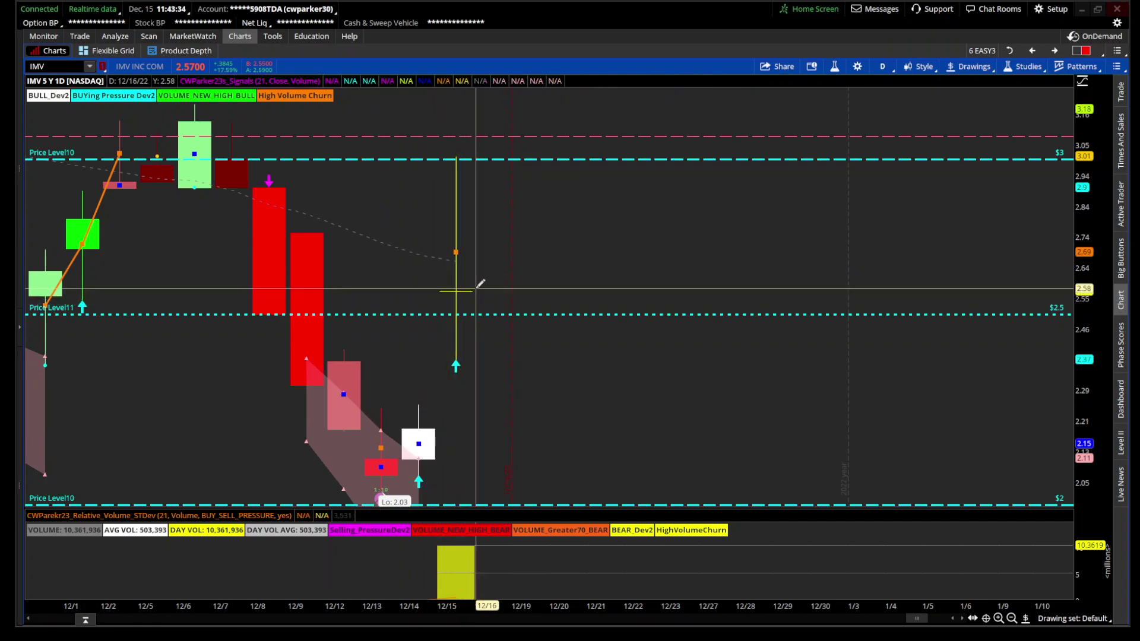
left_click(149, 37)
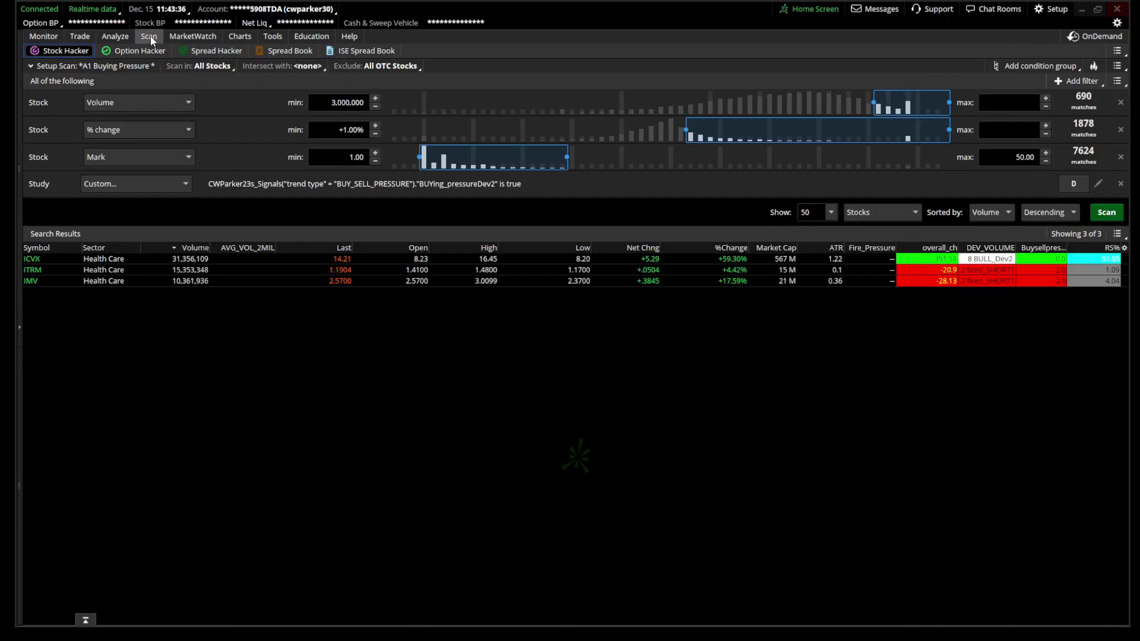
left_click(1104, 211)
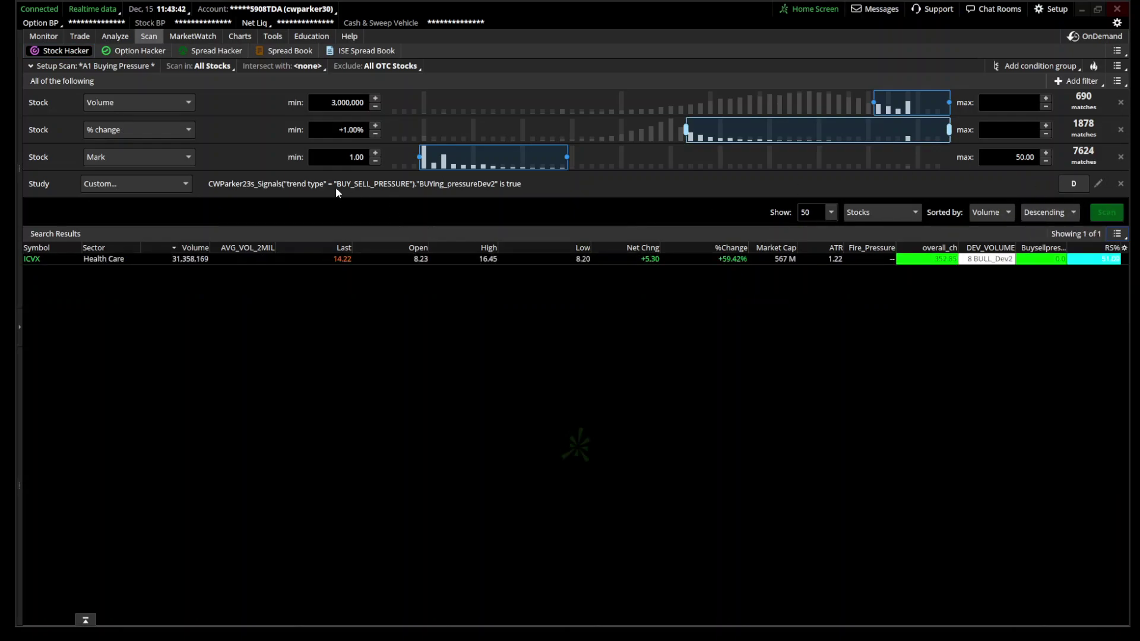
left_click(243, 38)
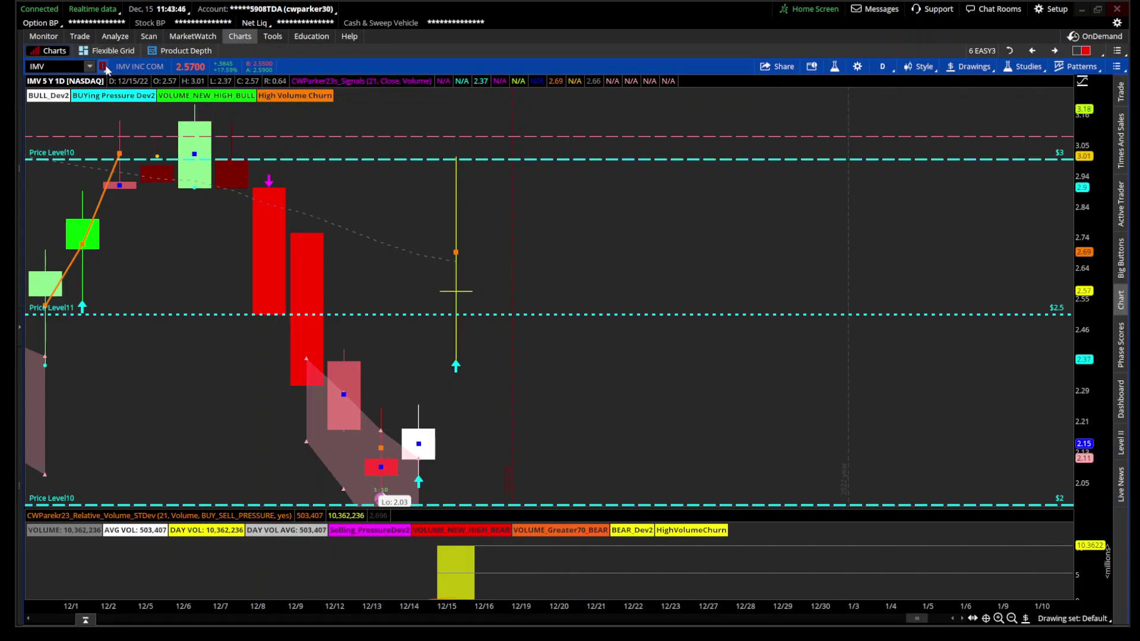
- Switch to the separate watchlist window and load the personal scan list "* CLOSE GREATER THAN PREV CLOSE"
mouse_move(744, 613)
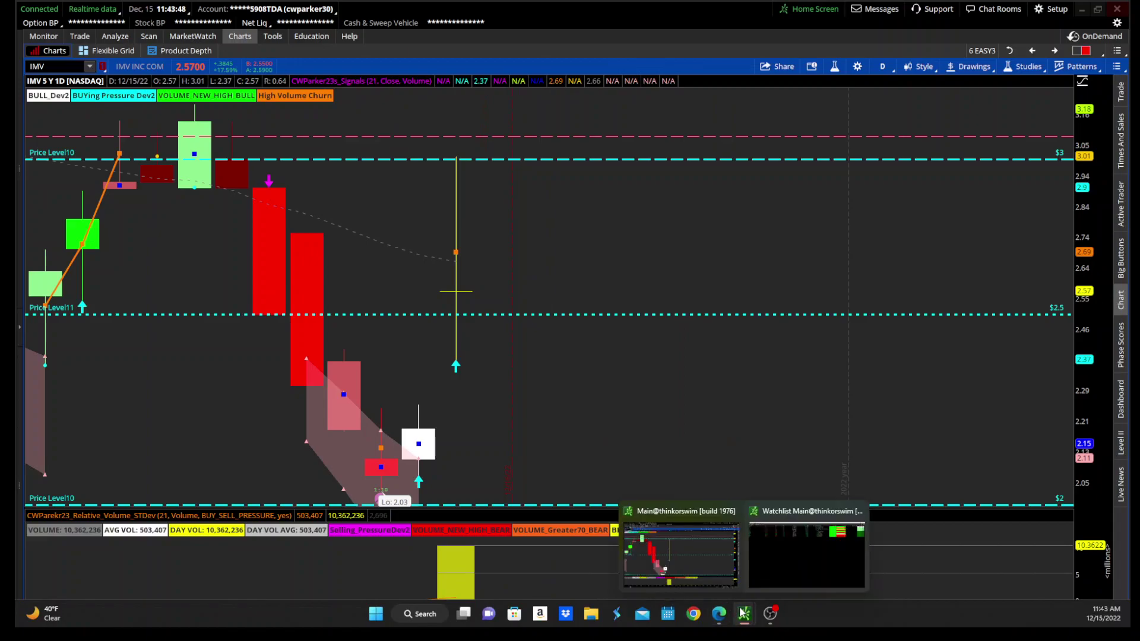
left_click(775, 566)
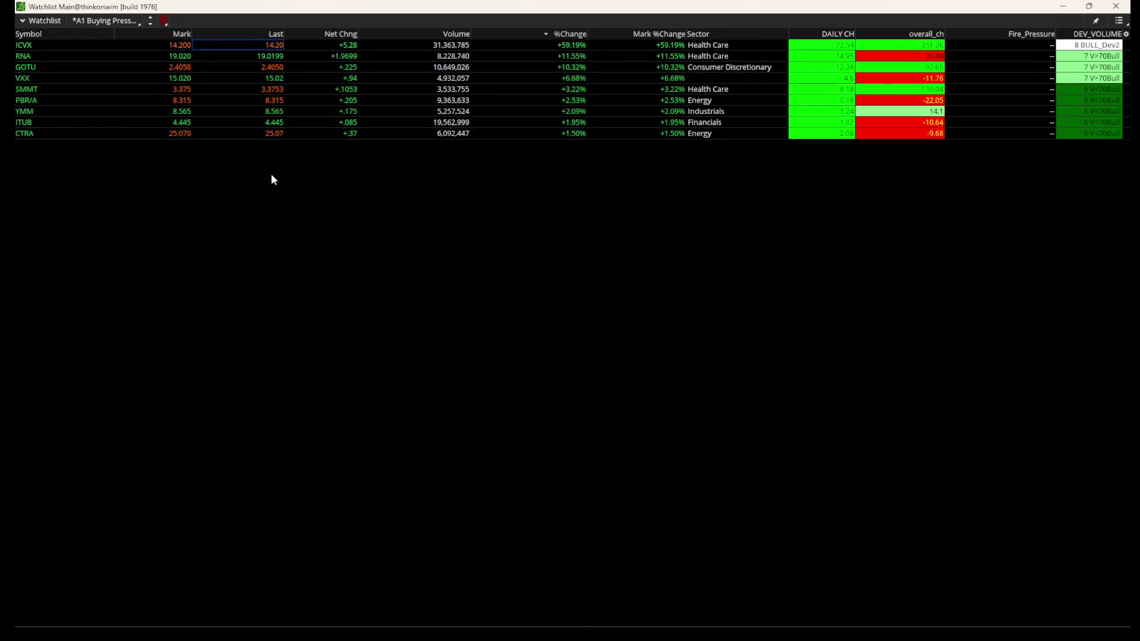
left_click(94, 23)
mouse_move(108, 95)
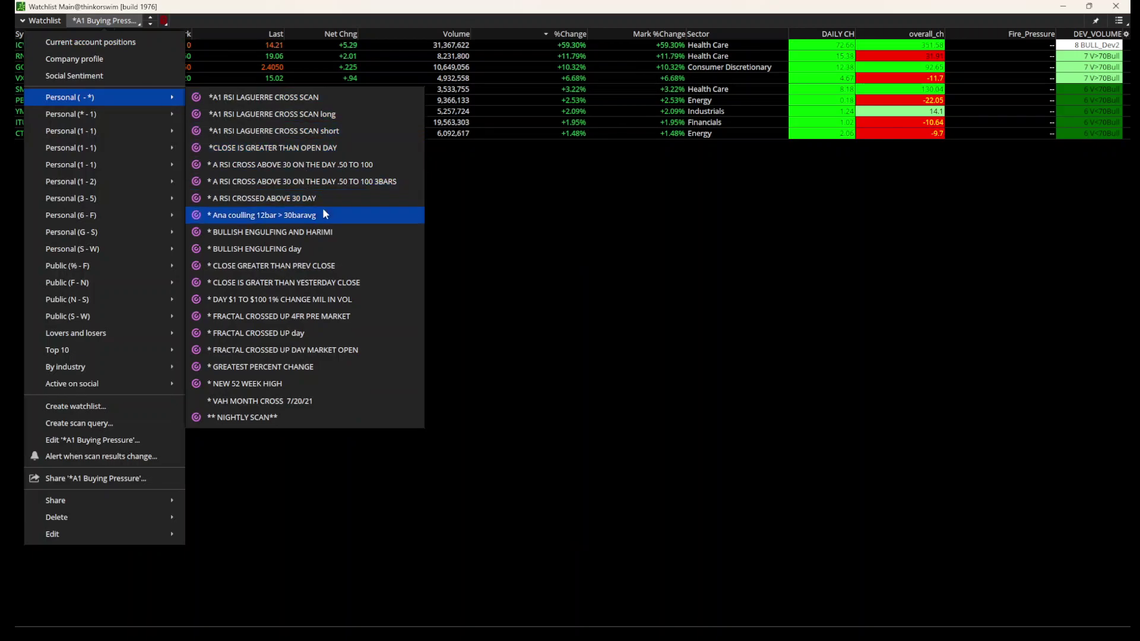
left_click(310, 266)
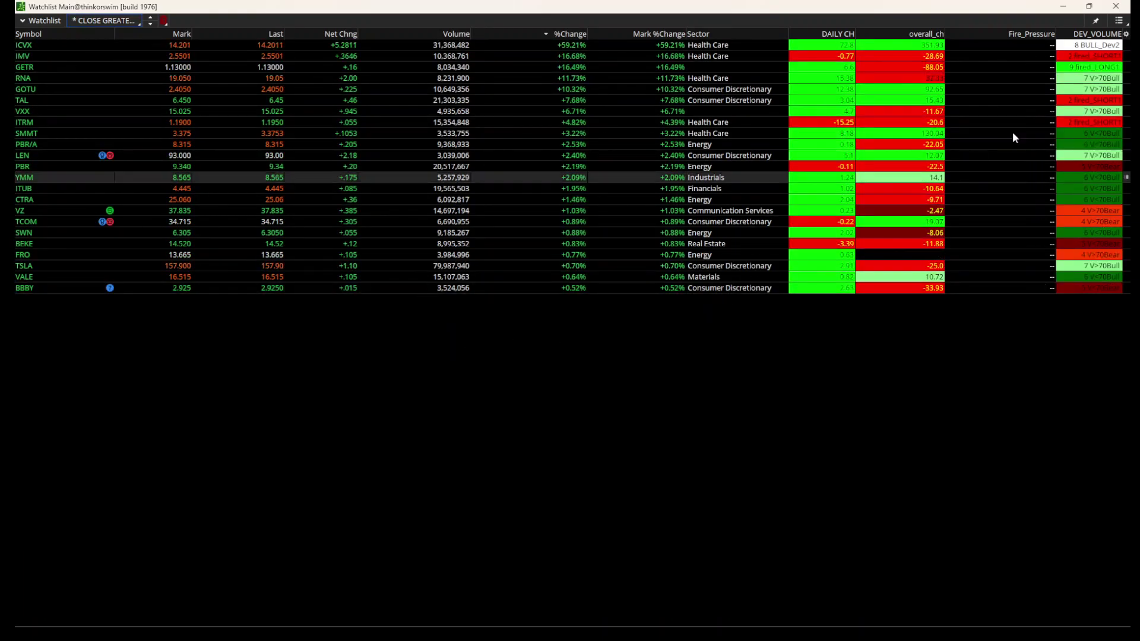
- Move the DEV_VOLUME column directly after %Change and sort the watchlist by it in descending order
left_click_drag(1092, 34, 610, 40)
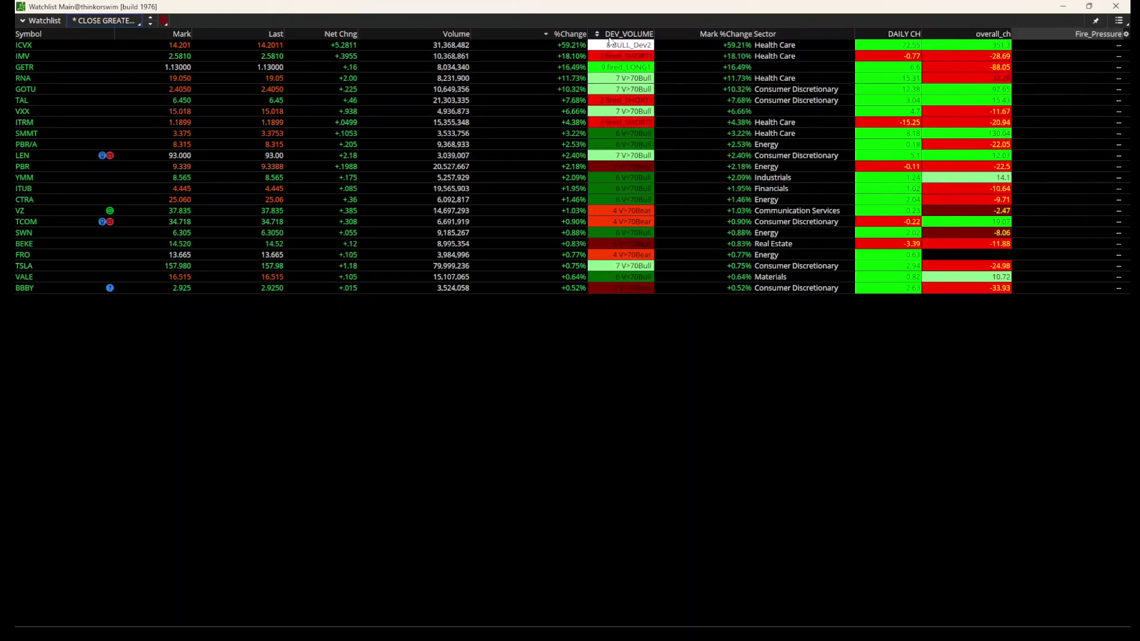
left_click(613, 35)
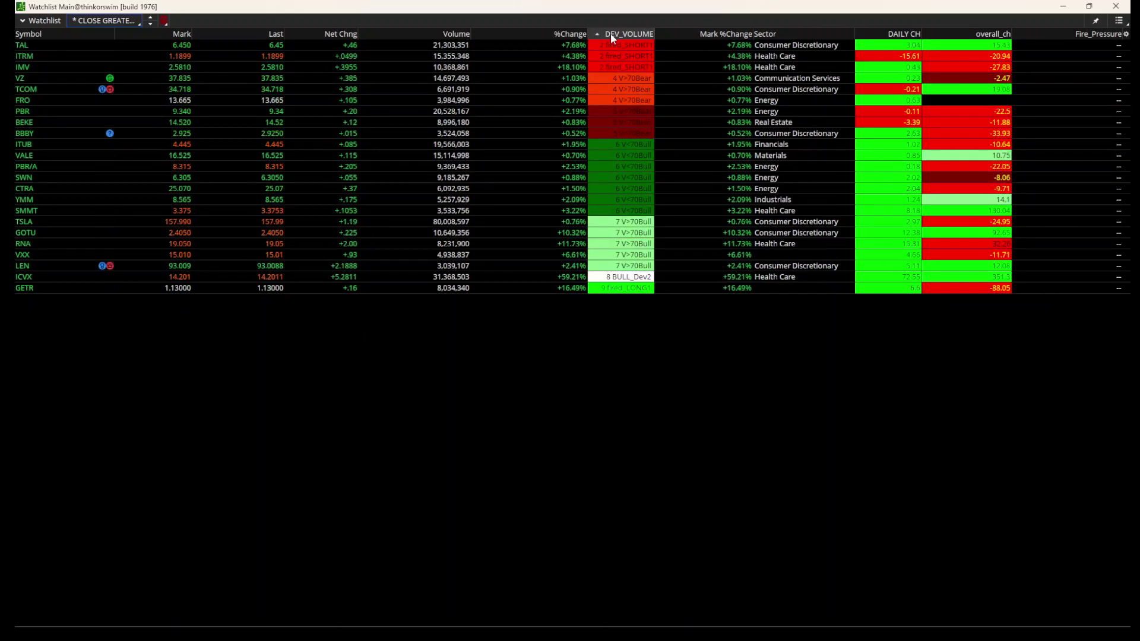
left_click(611, 33)
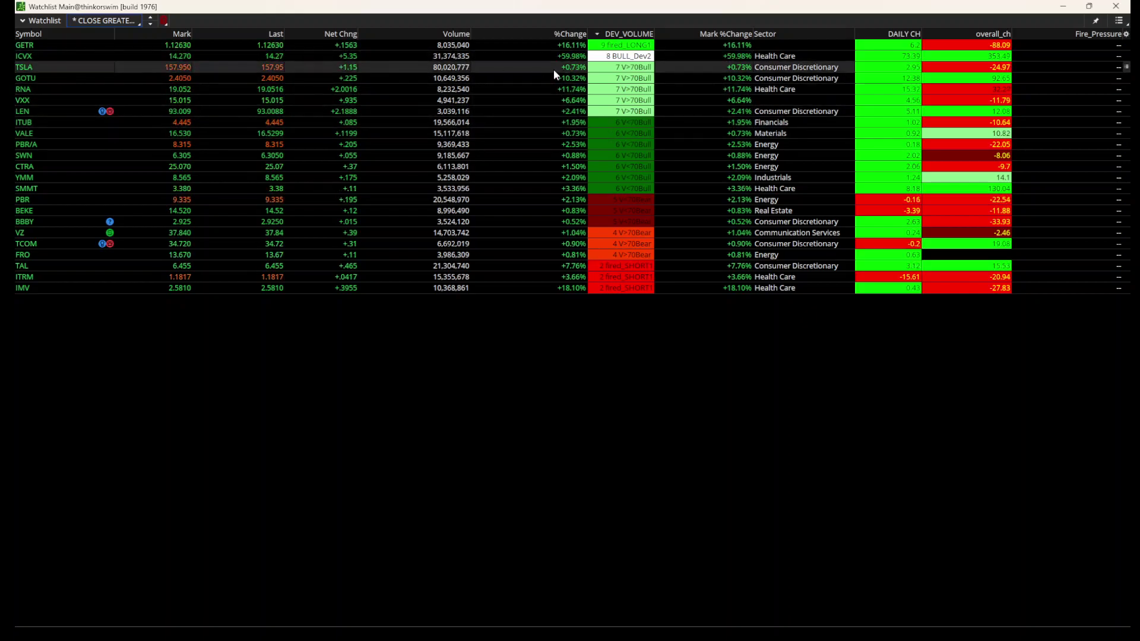
- Load GETR from the watchlist in the main window and examine its latest daily bars
left_click(611, 47)
mouse_move(679, 621)
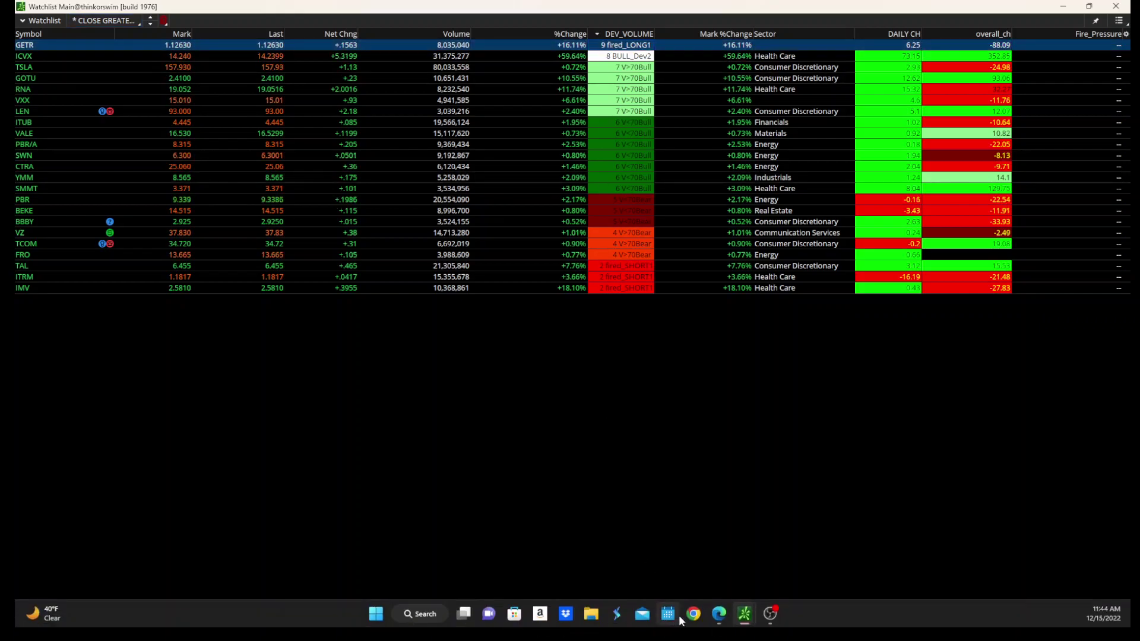
mouse_move(744, 614)
left_click(695, 564)
left_click_drag(508, 321, 1025, 290)
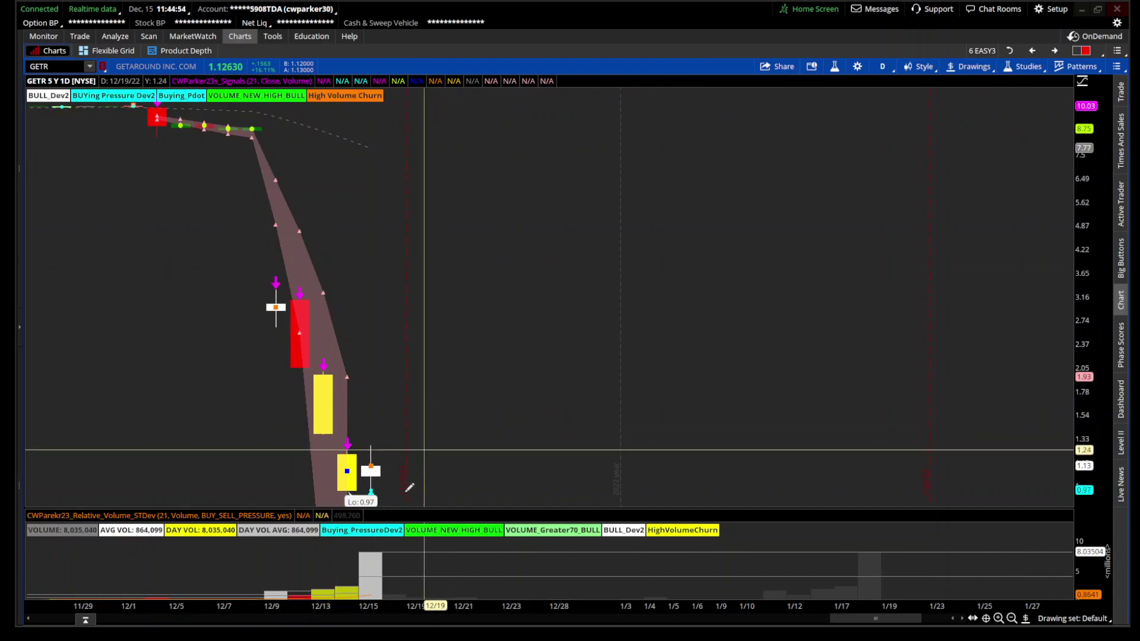
- Show GETR on the 5-minute chart and examine the previous sessions and today's bars
left_click(1054, 50)
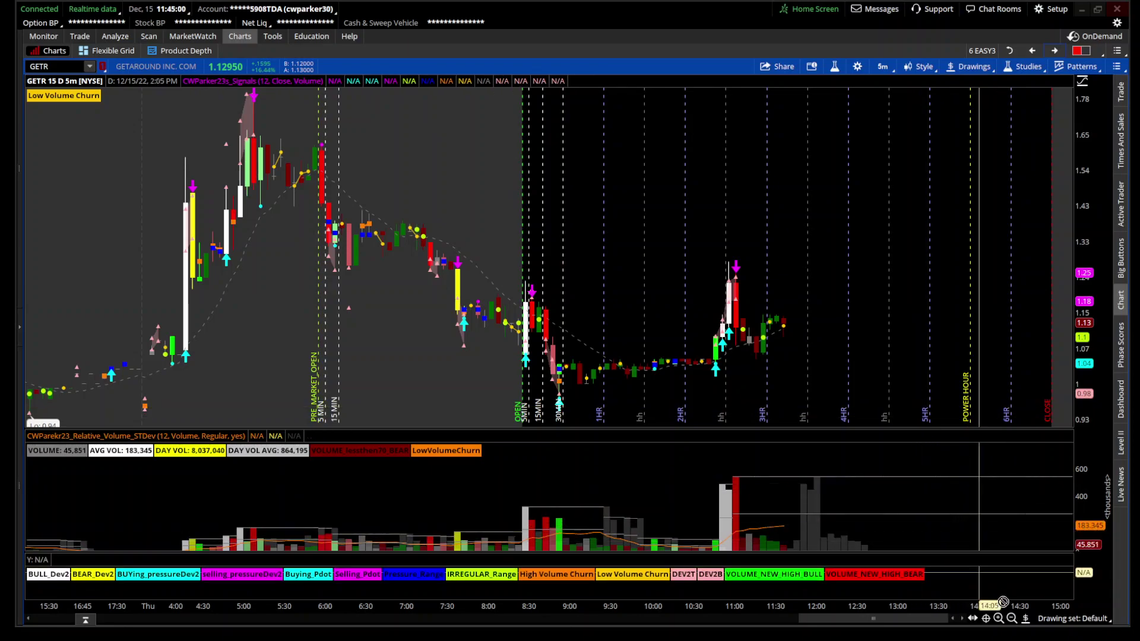
left_click(1012, 619)
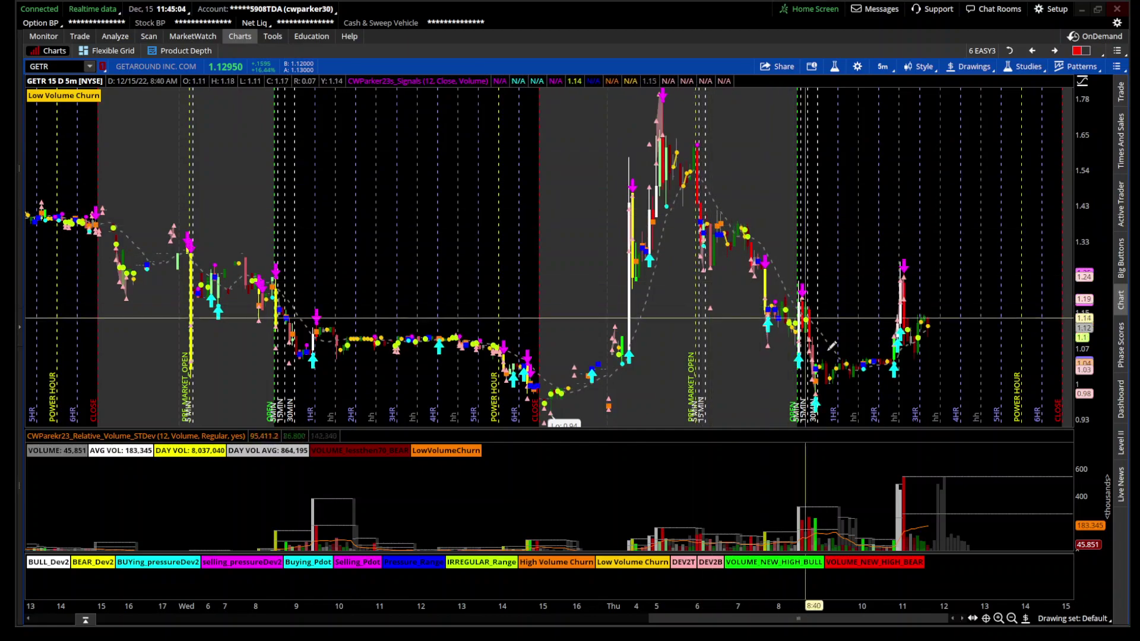
left_click_drag(670, 340, 1079, 368)
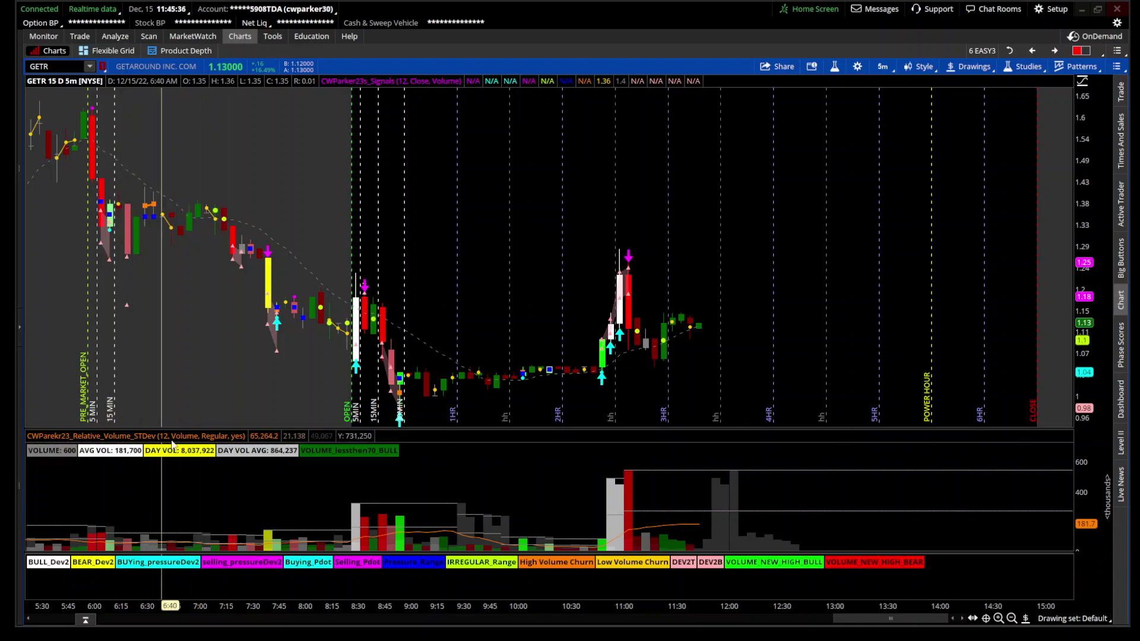
- Find the RelativeVolumeStDev study and add it as a lower study to GETR's 5-minute chart
left_click(835, 68)
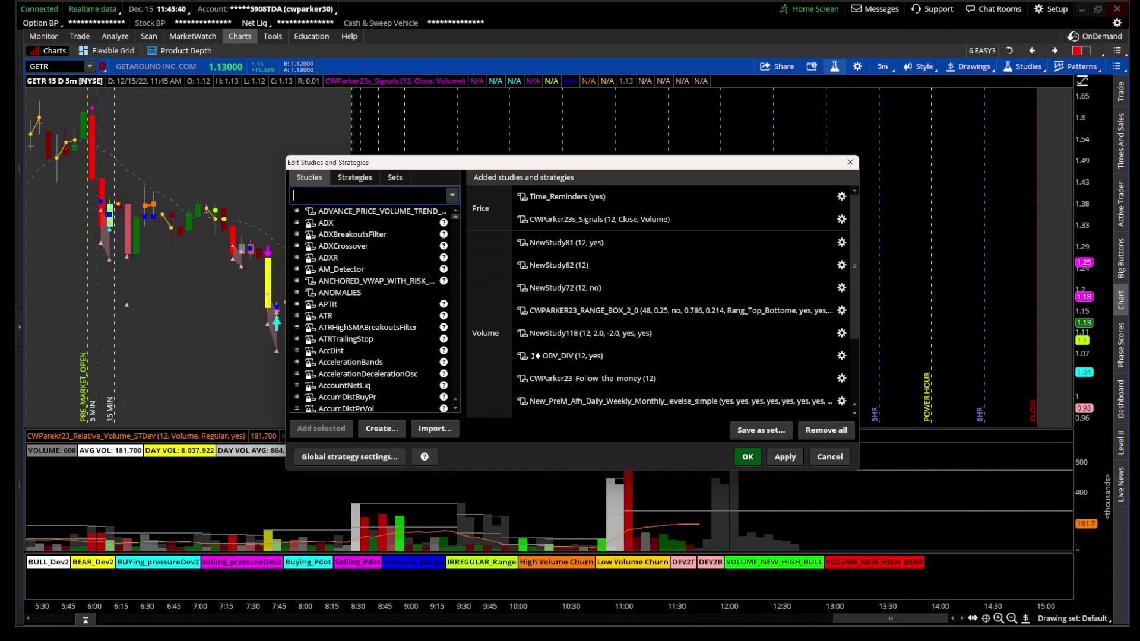
type("STD")
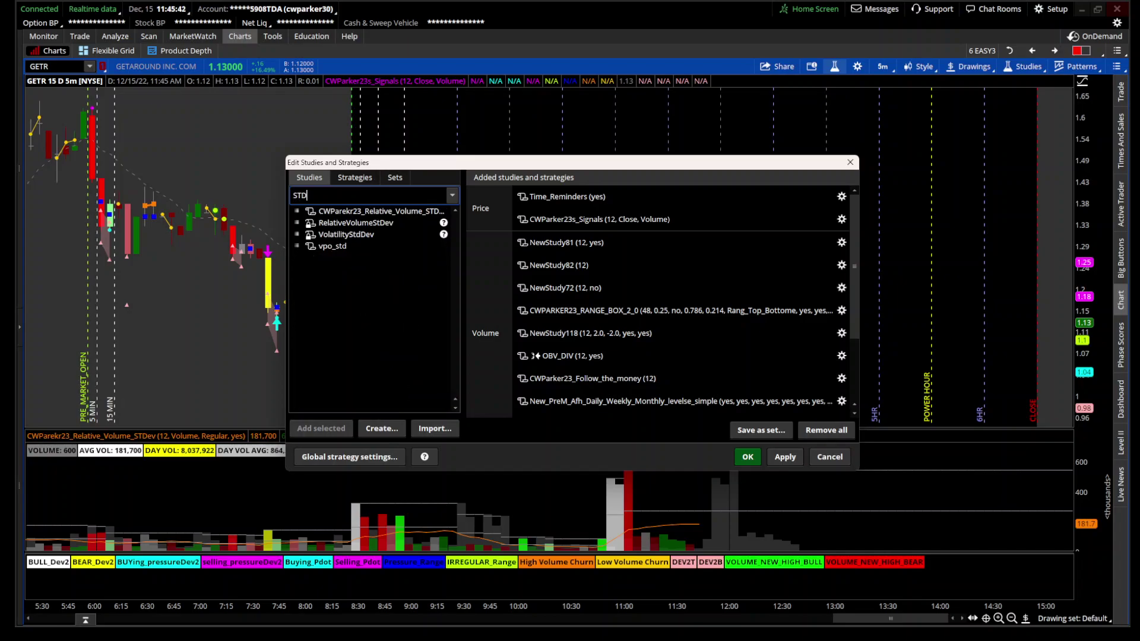
left_click(396, 225)
left_click(308, 428)
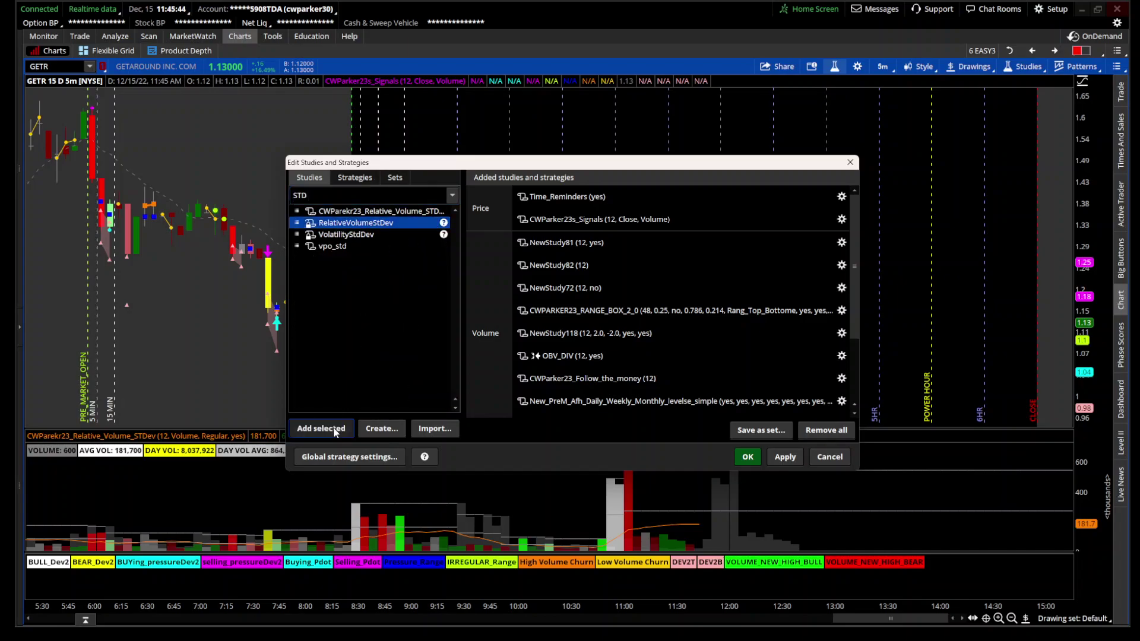
scroll(715, 409, "down", 2)
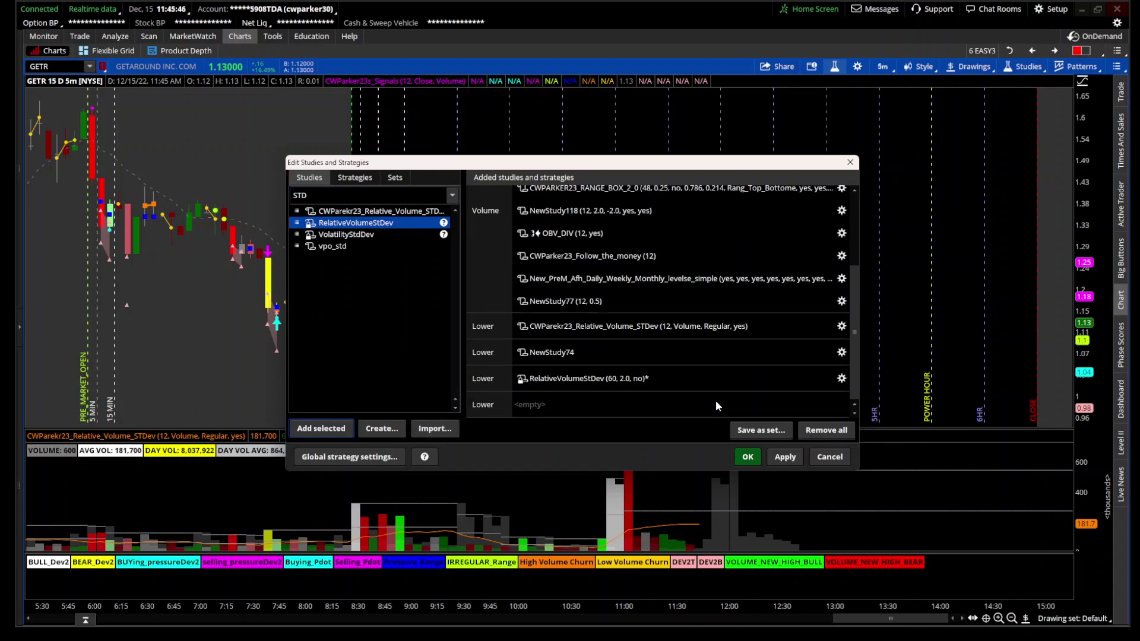
left_click(743, 456)
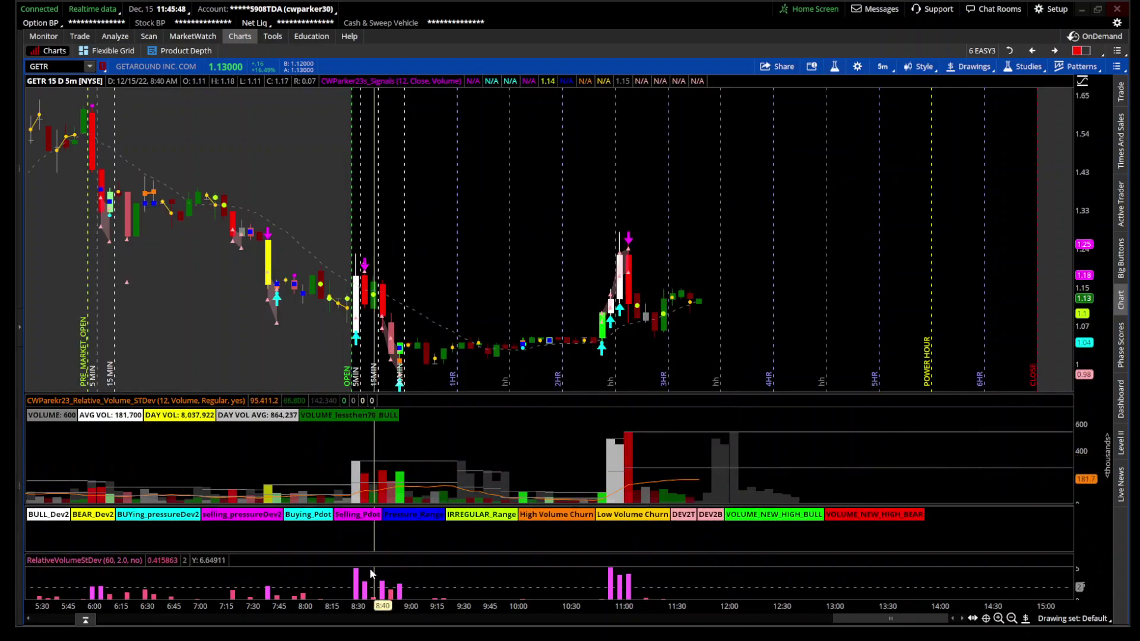
- Set the RelativeVolumeStDev study's length to 12 and apply the change to the chart
left_click(834, 66)
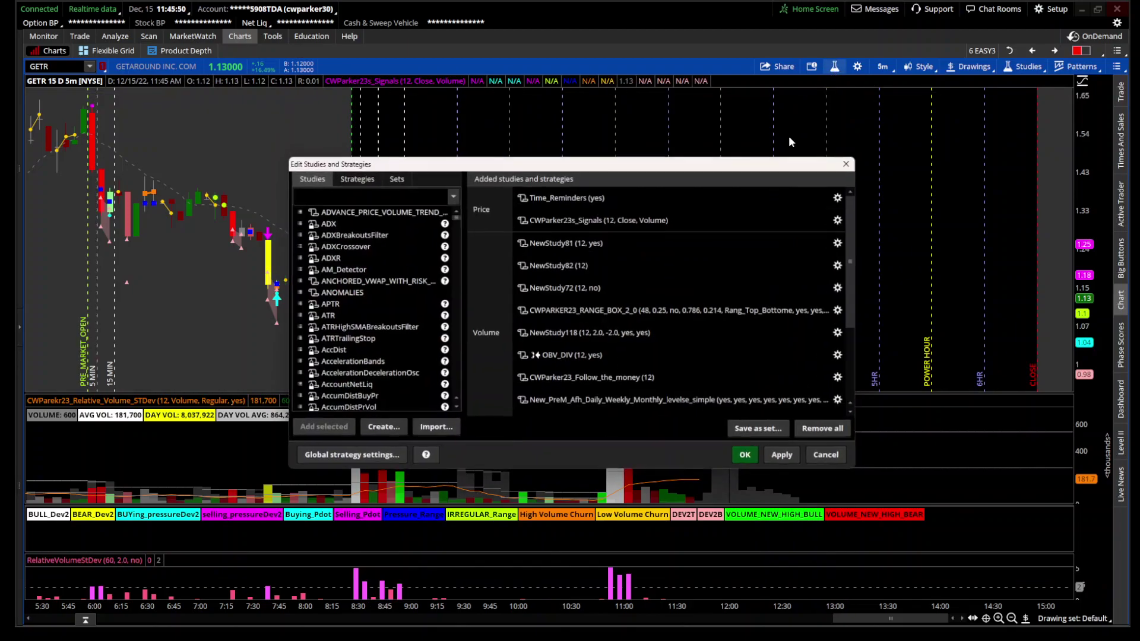
scroll(755, 346, "down", 2)
double_click(772, 378)
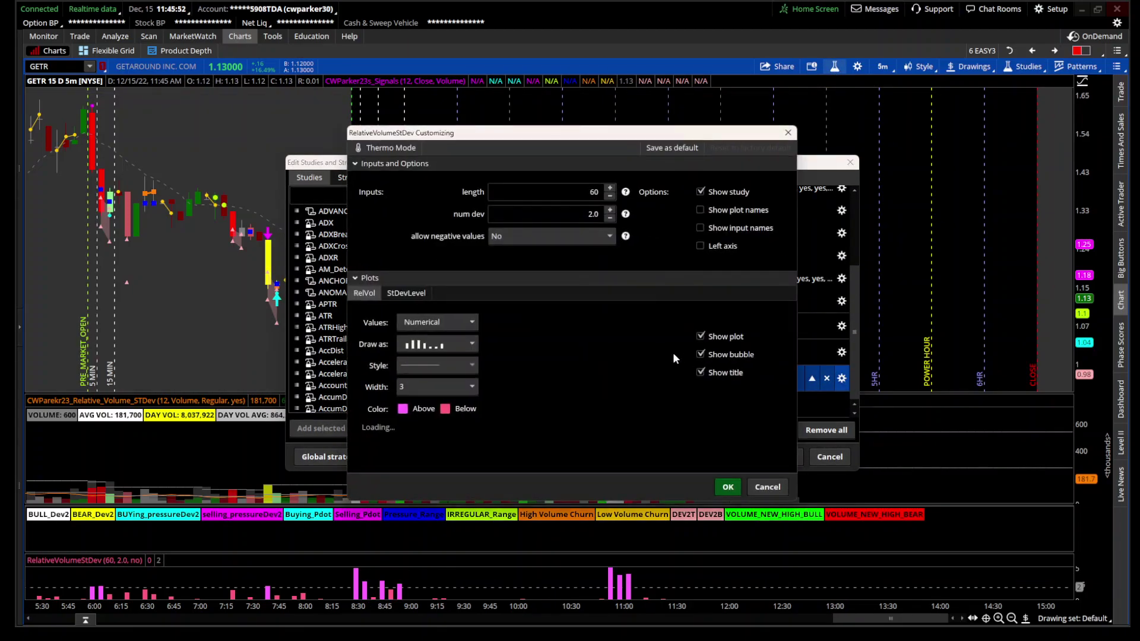
left_click(591, 191)
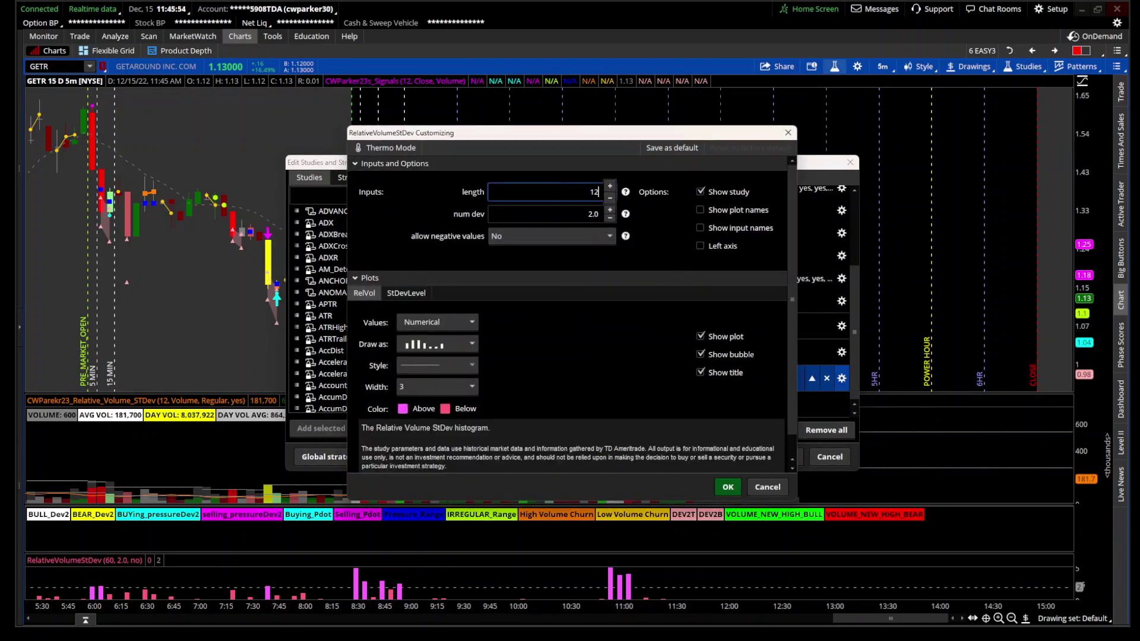
left_click(727, 486)
left_click(739, 458)
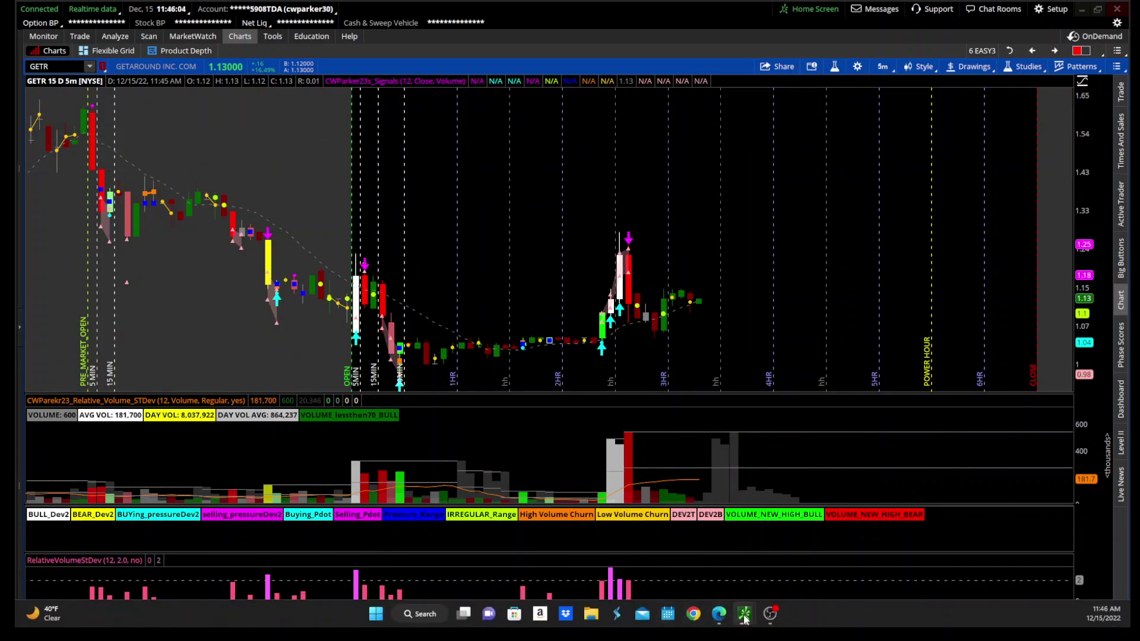
- Load ICVX from the watchlist in the main window and examine today's bars on its 5-minute chart
left_click(766, 567)
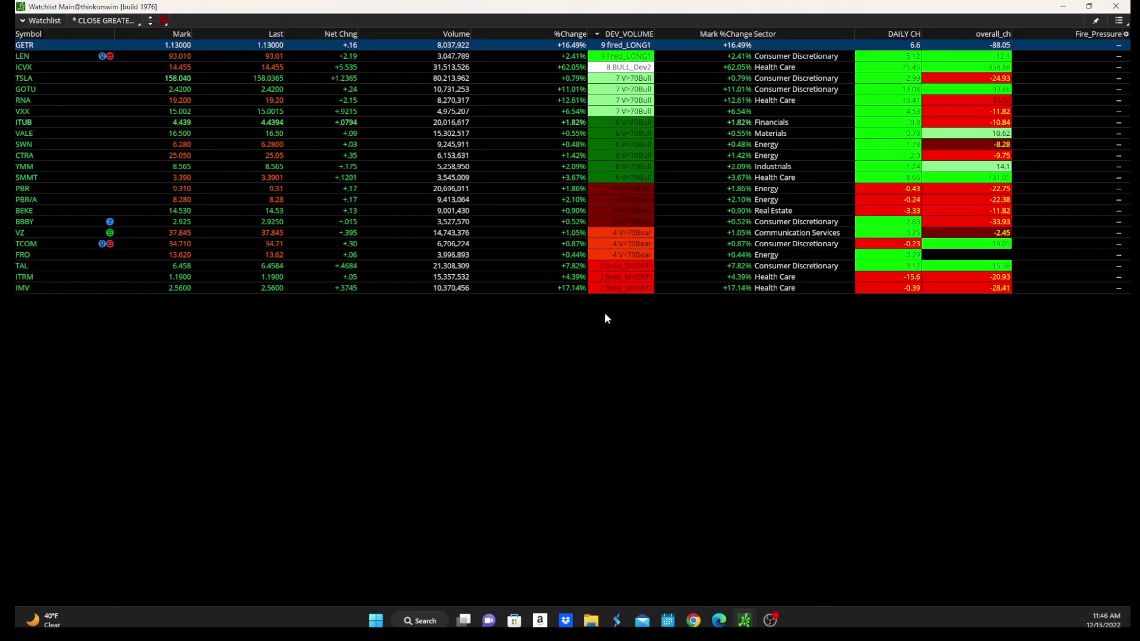
left_click(67, 66)
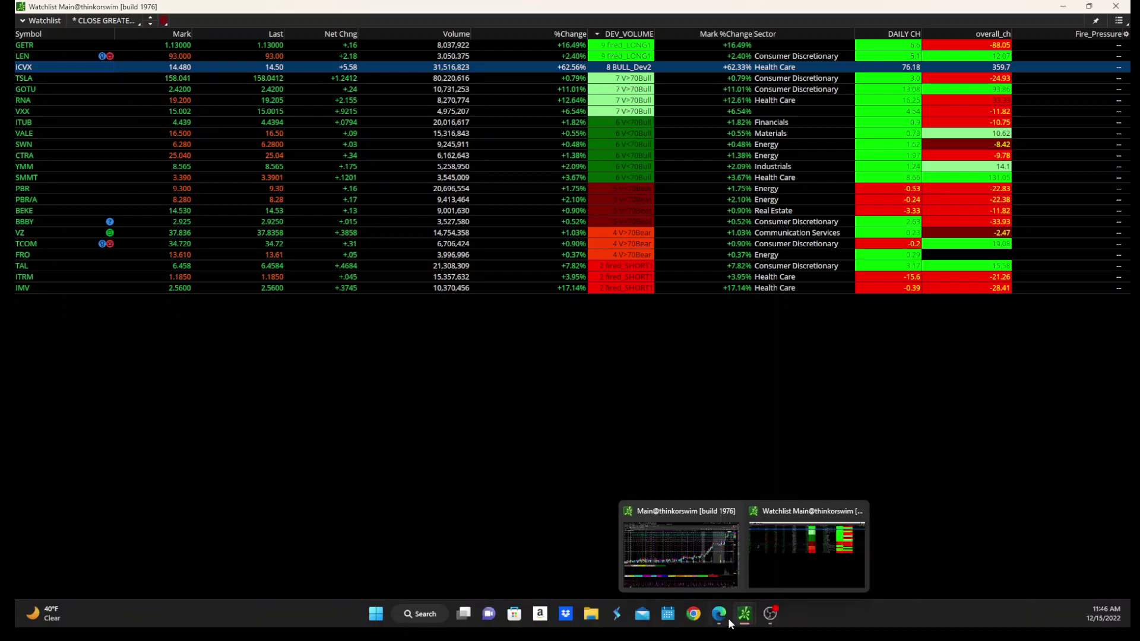
left_click(714, 567)
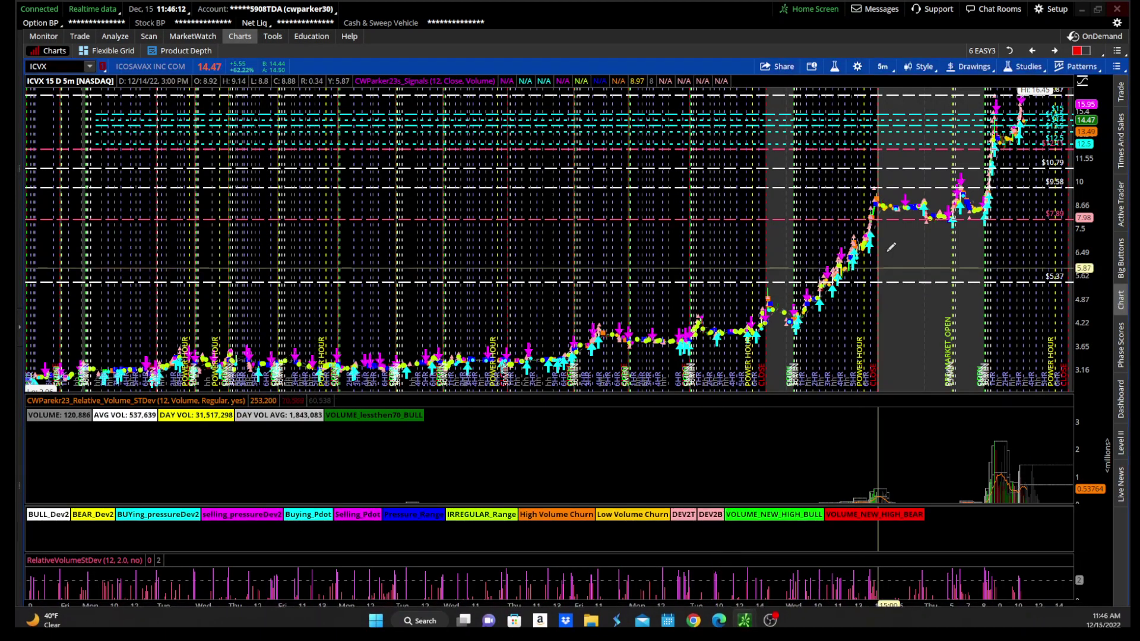
left_click_drag(896, 238, 1069, 238)
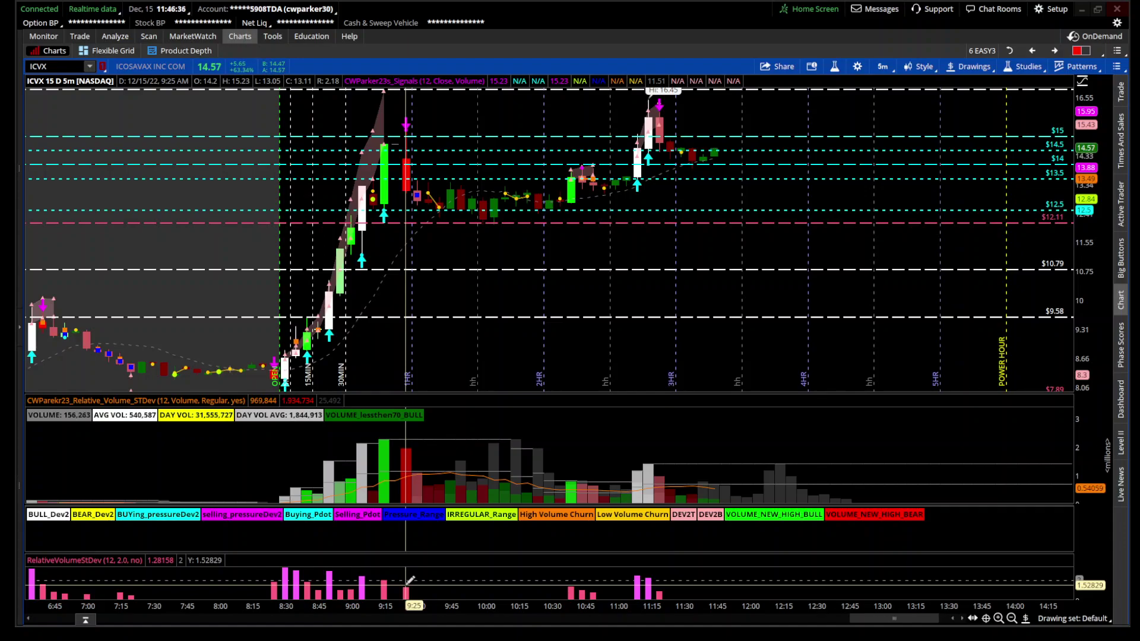
left_click_drag(529, 293, 1015, 292)
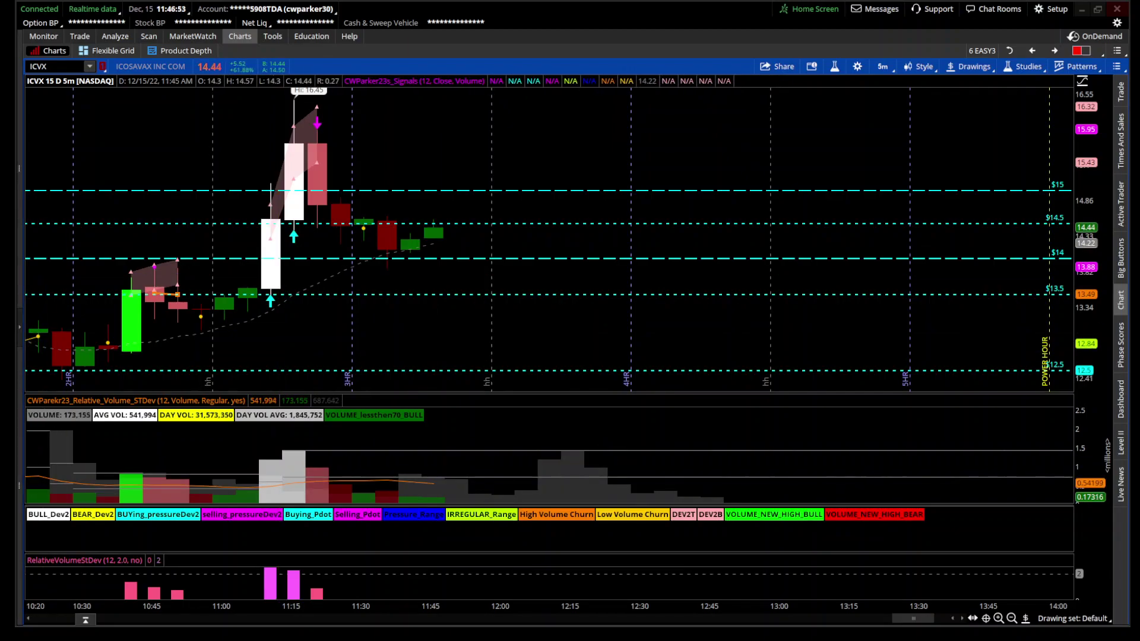
- Return to the watchlist and select TSLA to load it in the linked chart
mouse_move(640, 629)
mouse_move(747, 618)
left_click(785, 564)
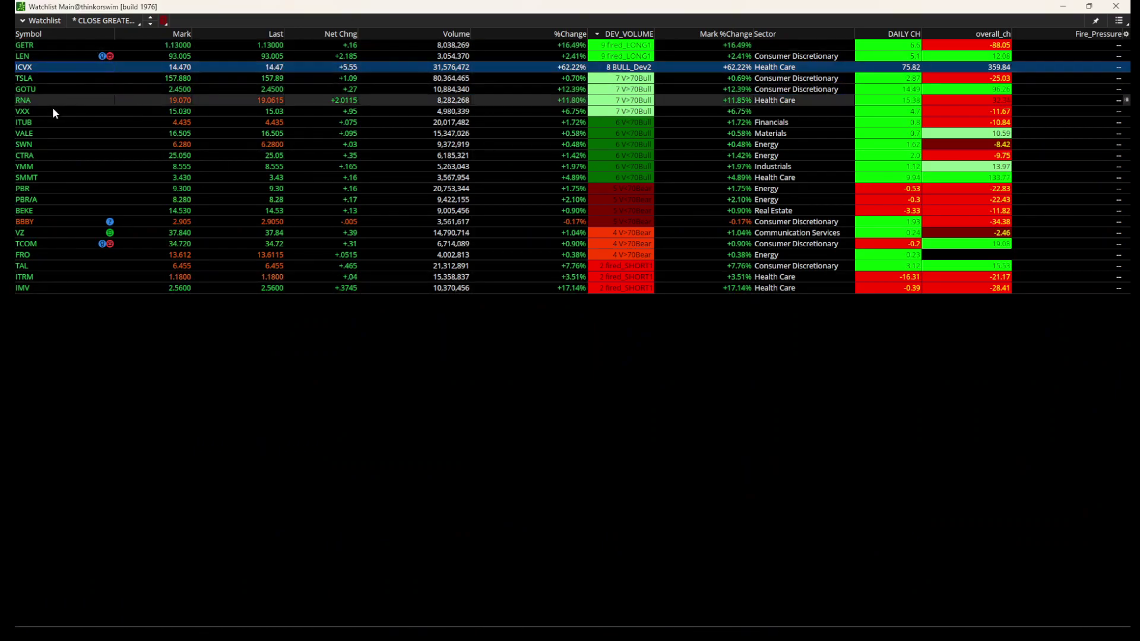
left_click(55, 81)
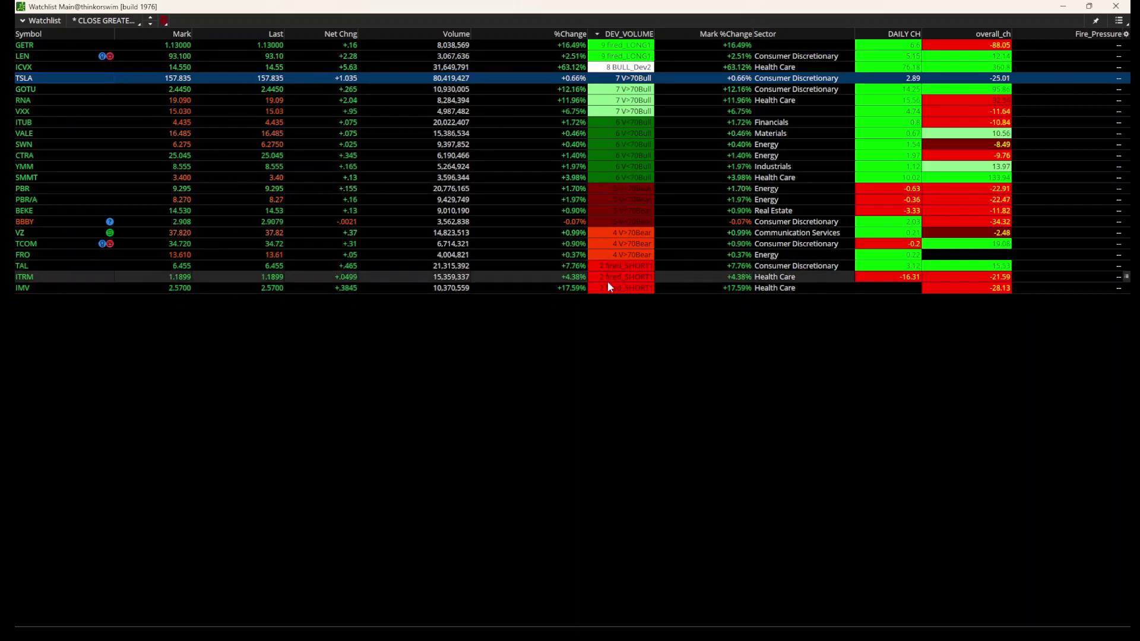
- Reverse the watchlist's DEV_VOLUME sort several times, ending with the highest signal values first
left_click(621, 36)
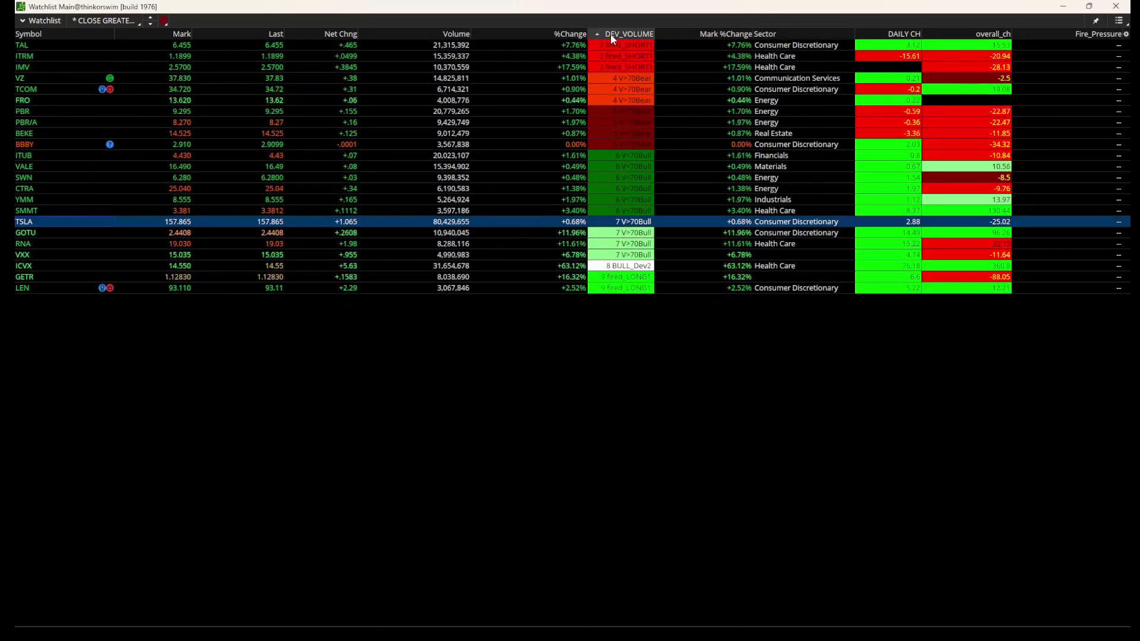
left_click(611, 35)
left_click(611, 36)
left_click(611, 35)
left_click(611, 36)
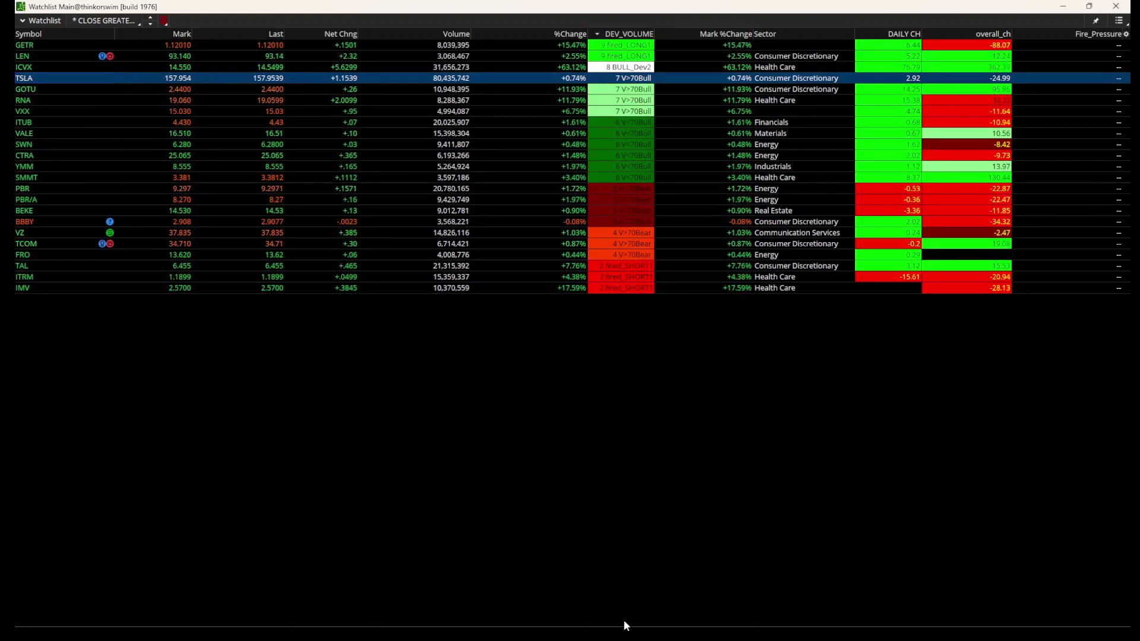
- Switch to the main window and examine TSLA's pre-market and regular session bars on the 5-minute chart
mouse_move(633, 625)
mouse_move(745, 616)
left_click(685, 557)
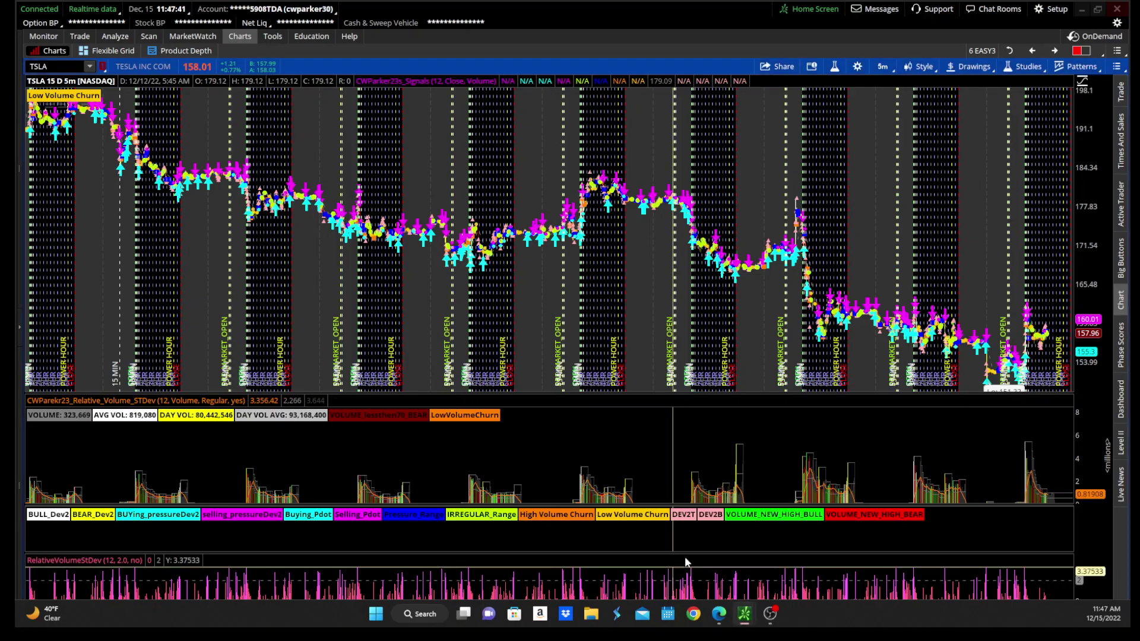
left_click_drag(943, 237, 1093, 238)
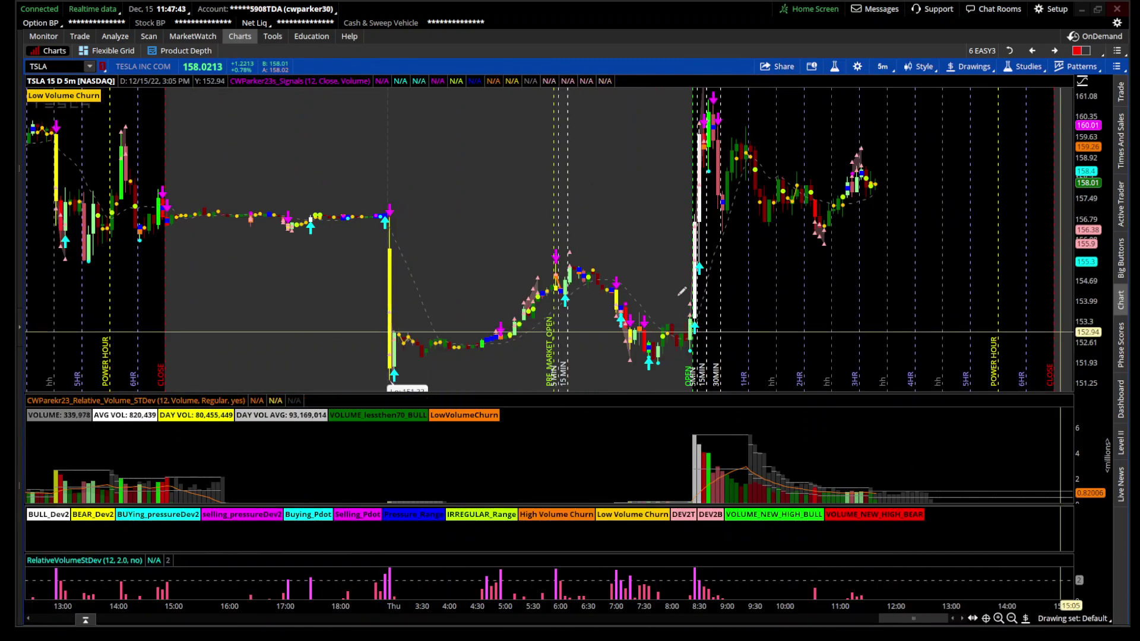
left_click_drag(509, 256, 1002, 312)
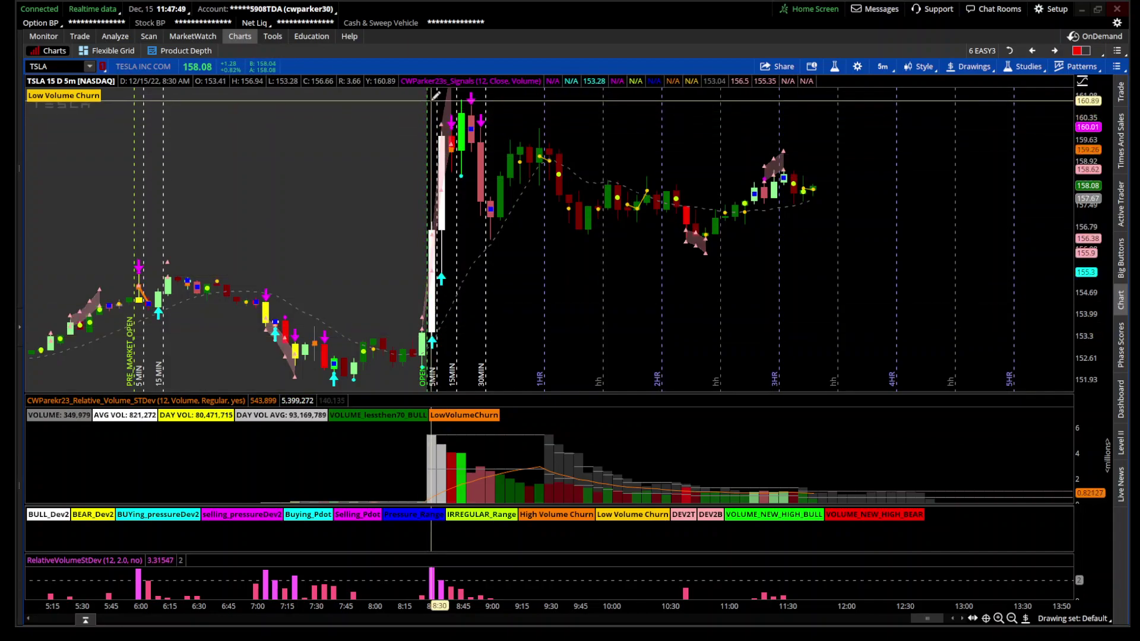
- Show TSLA's daily chart at full size and examine its signals back through 2022 and into 2021
left_click(1053, 53)
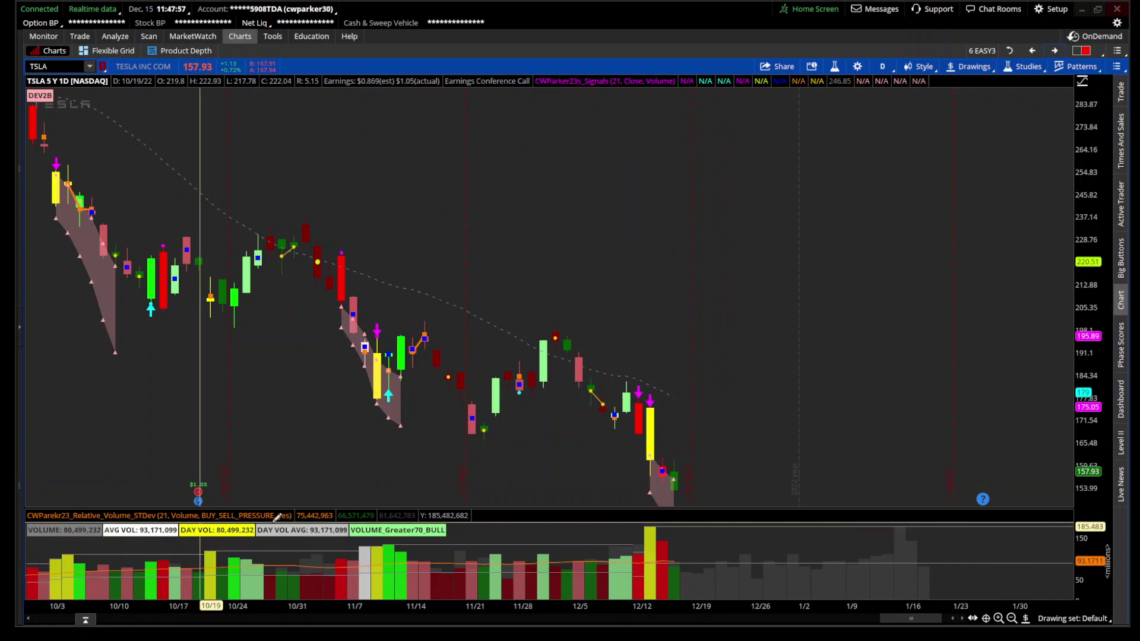
scroll(1025, 416, "up", 4)
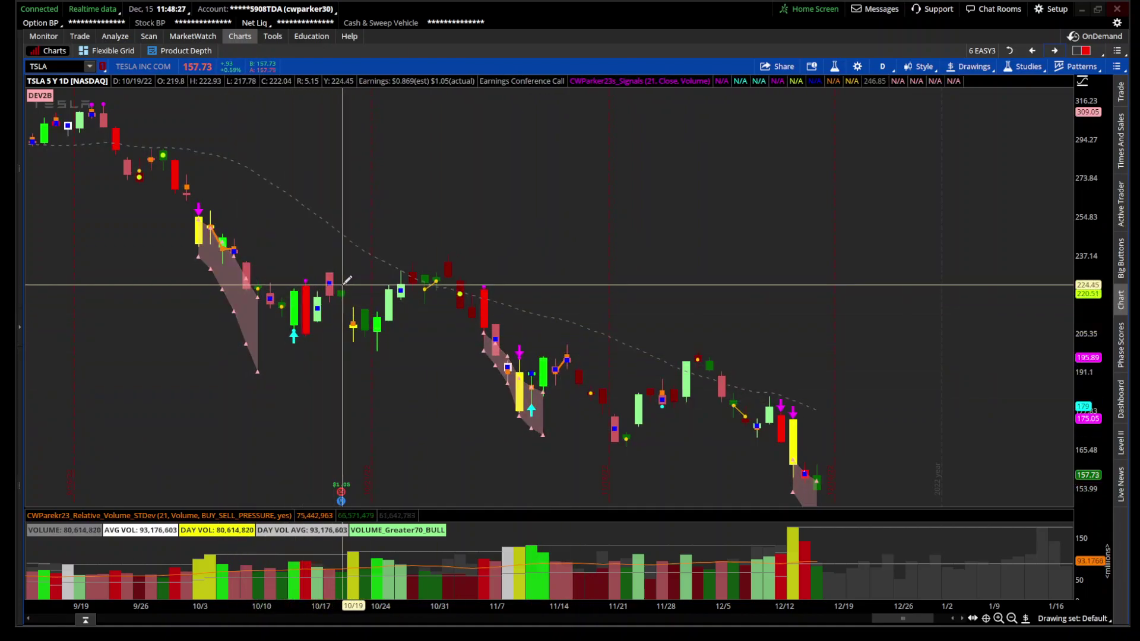
left_click_drag(927, 618, 891, 619)
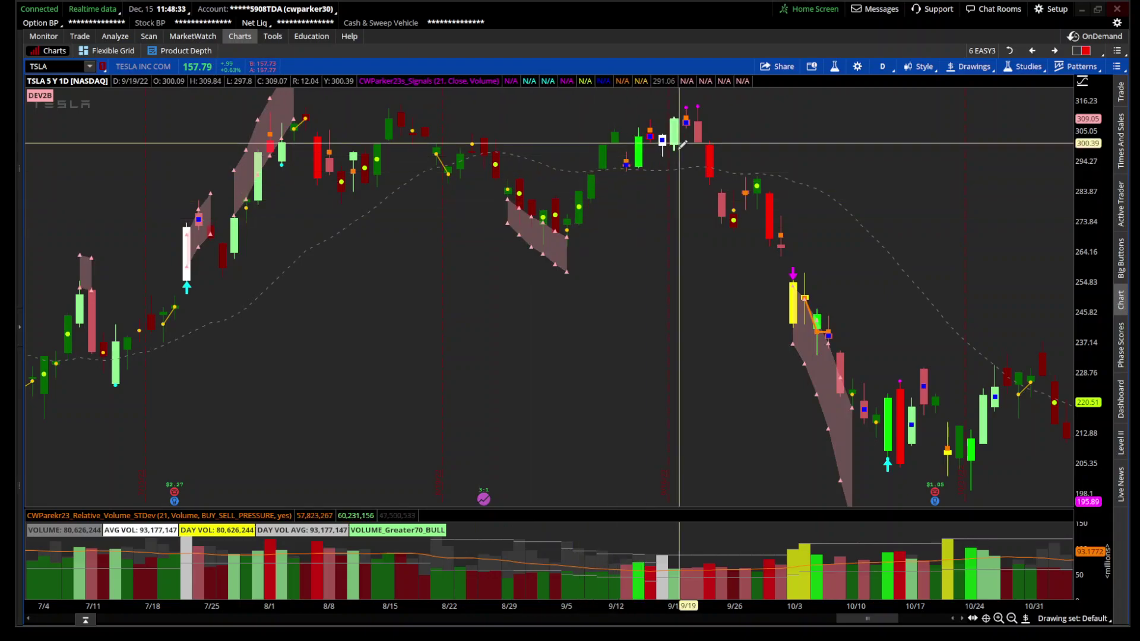
scroll(429, 349, "up", 2)
scroll(428, 349, "up", 4)
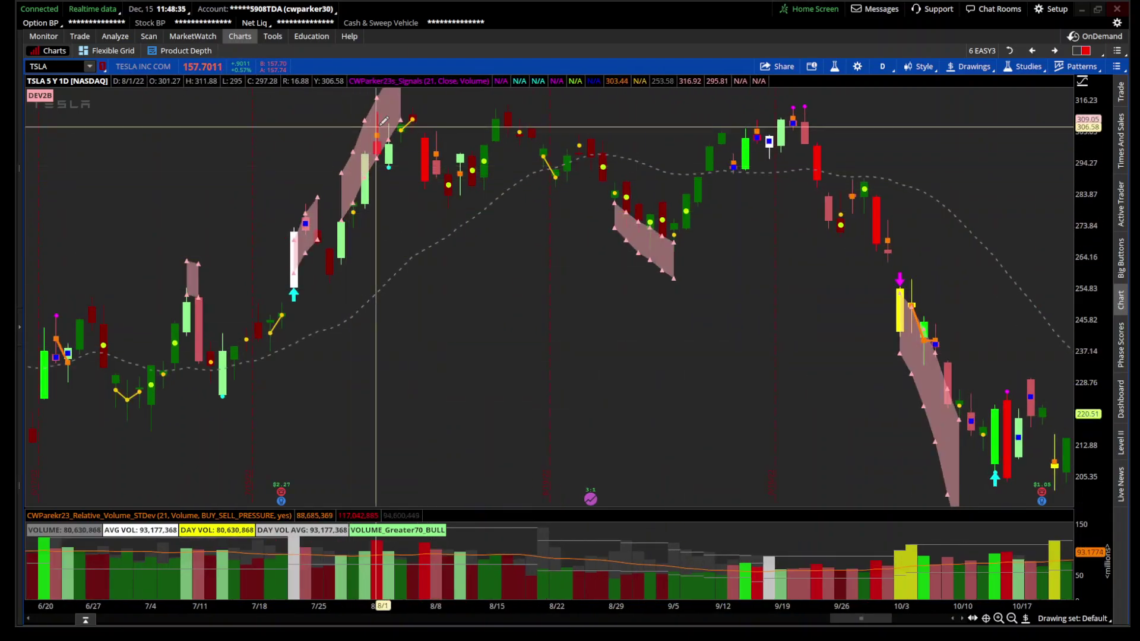
left_click_drag(841, 618, 668, 614)
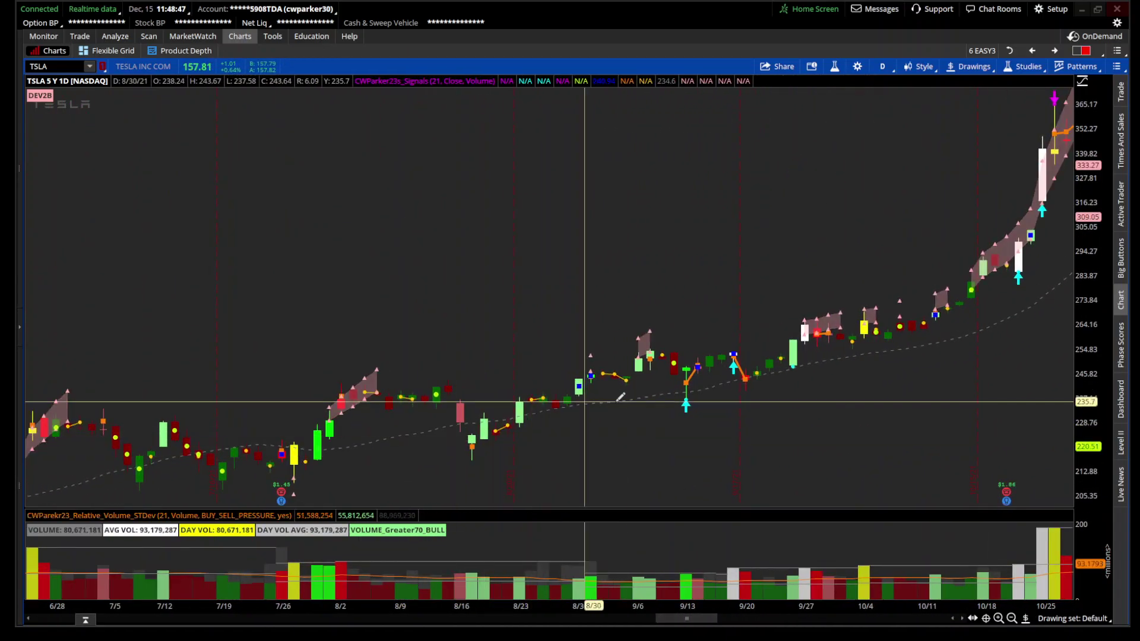
- Return to TSLA's recent daily bars, showing the range from June to December 2022
left_click(1012, 619)
left_click(1012, 618)
left_click(1012, 618)
left_click_drag(929, 357, 1049, 297)
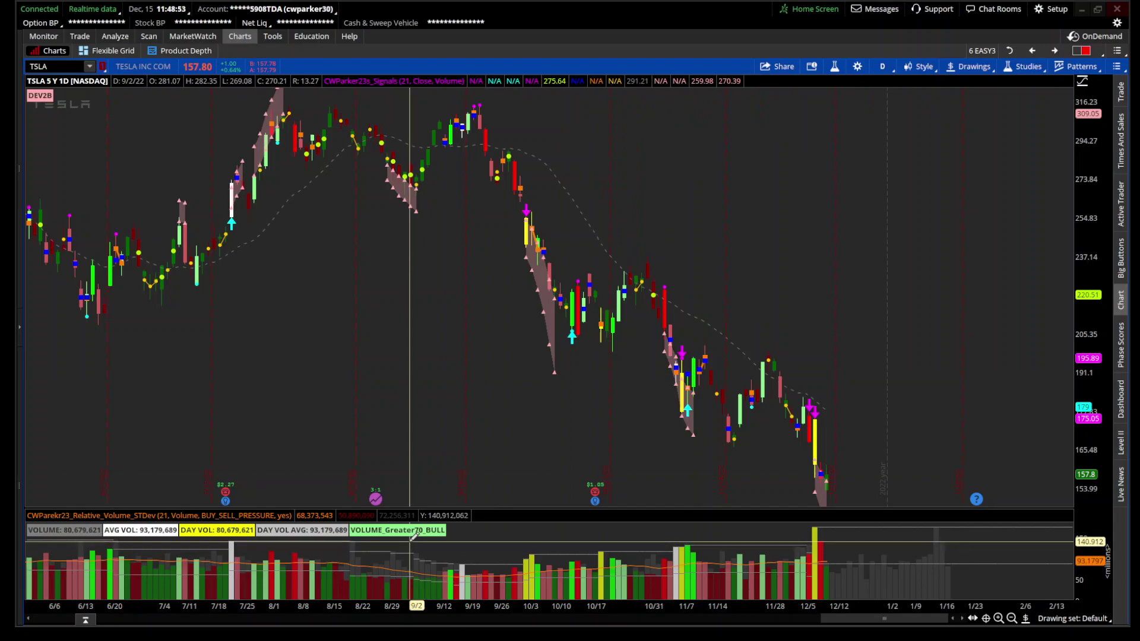
- Check TSLA's DEV_VOLUME entry in the watchlist and examine its November and December bars on the daily chart
mouse_move(737, 621)
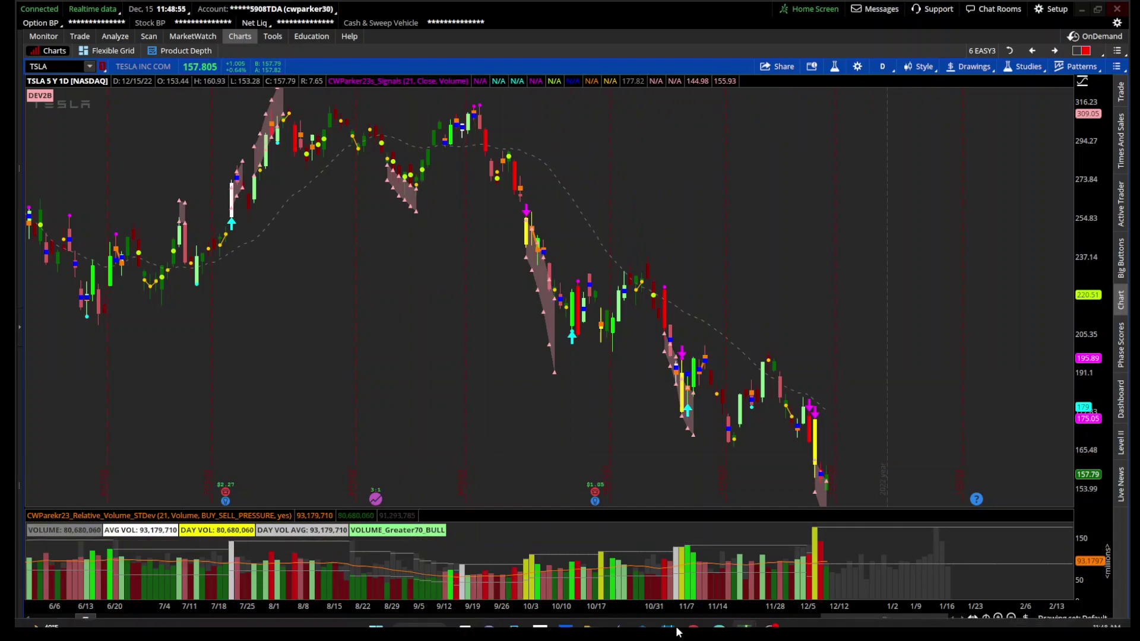
left_click(831, 537)
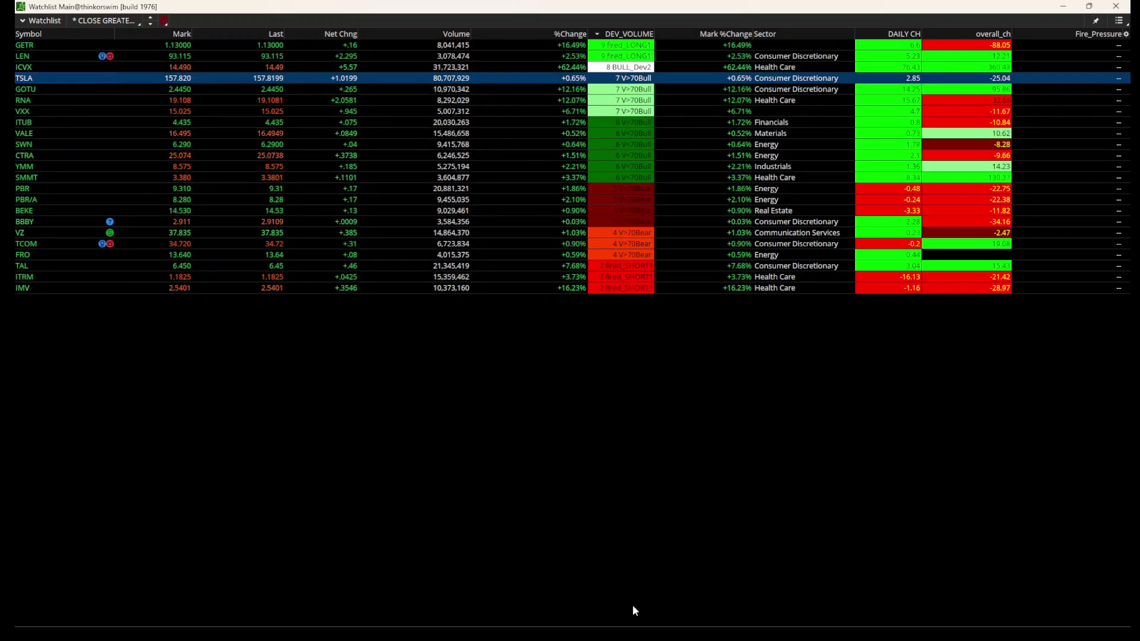
mouse_move(653, 621)
mouse_move(739, 615)
left_click(695, 561)
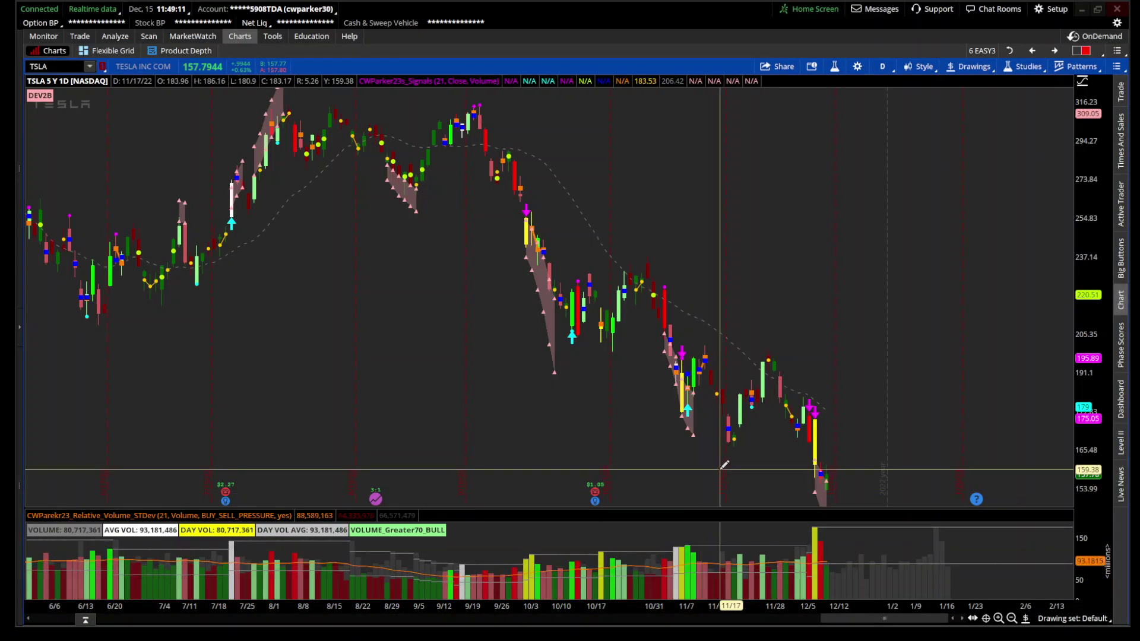
left_click_drag(735, 469, 982, 478)
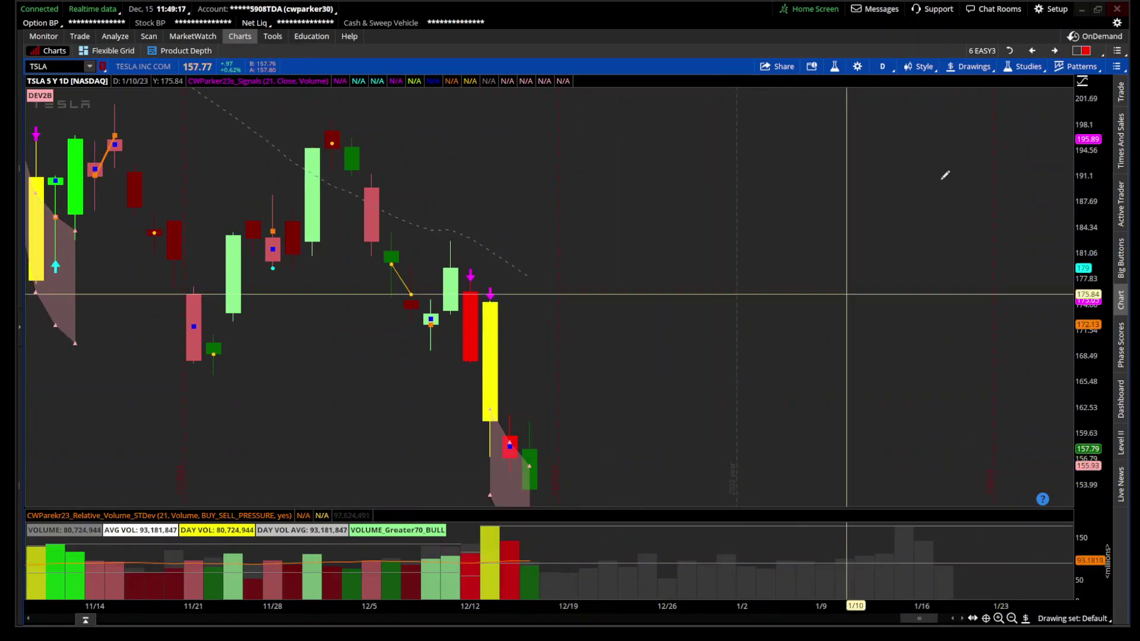
- Compare TSLA's 5-minute chart with its daily chart, reviewing the full daily history and the bars since June 2022
left_click(1055, 52)
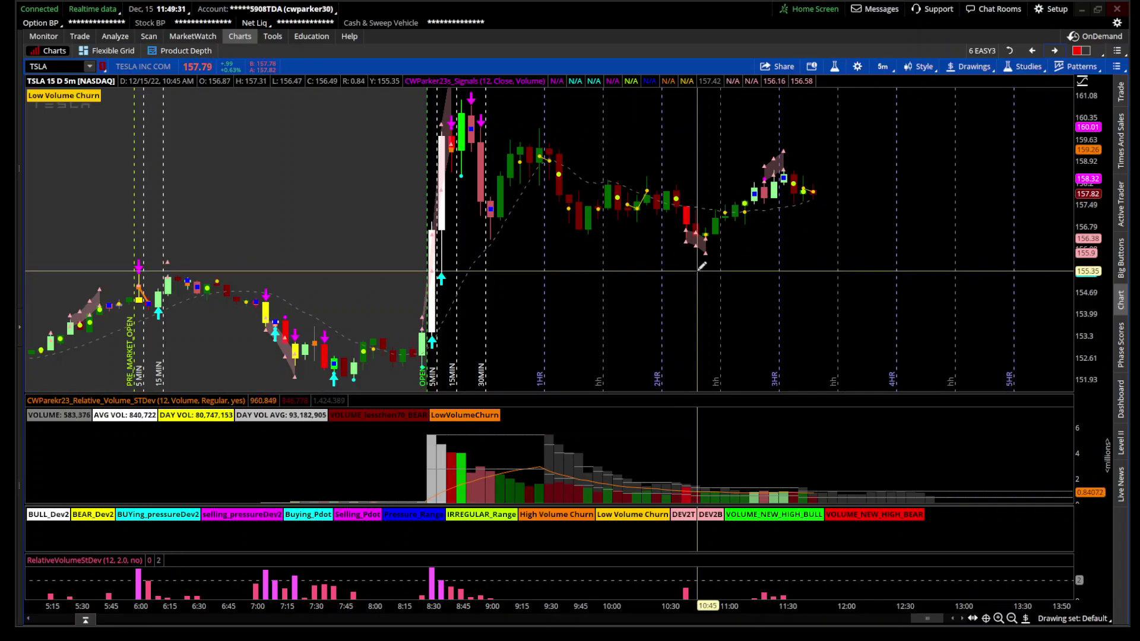
left_click(1054, 52)
left_click(1012, 618)
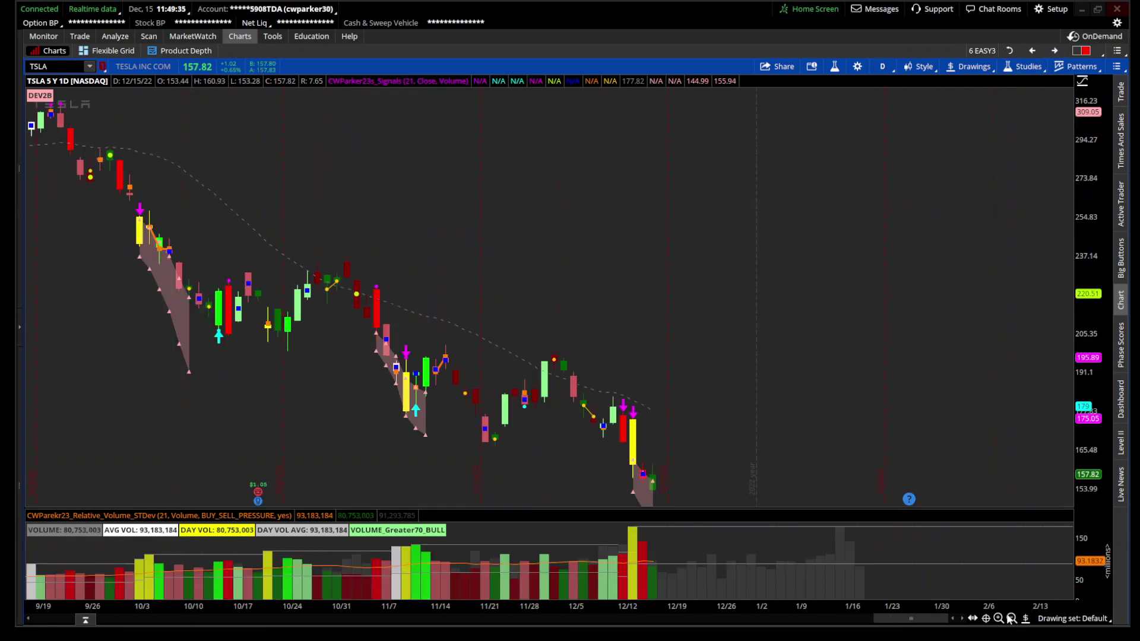
left_click(1012, 618)
left_click(1012, 618)
left_click(1012, 618)
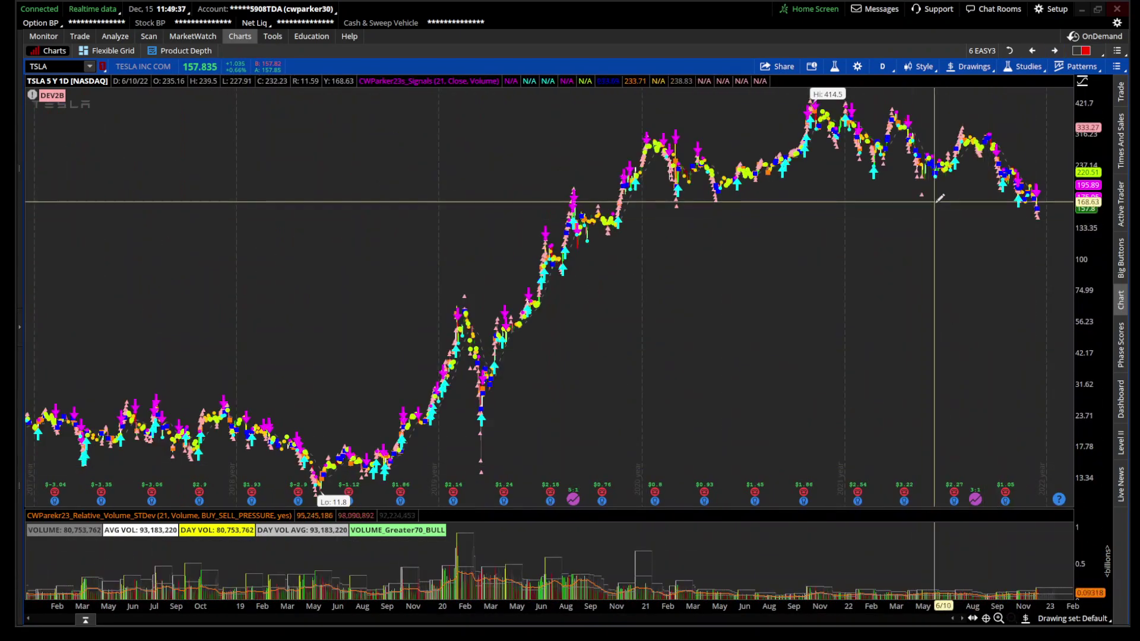
left_click_drag(527, 196, 1069, 249)
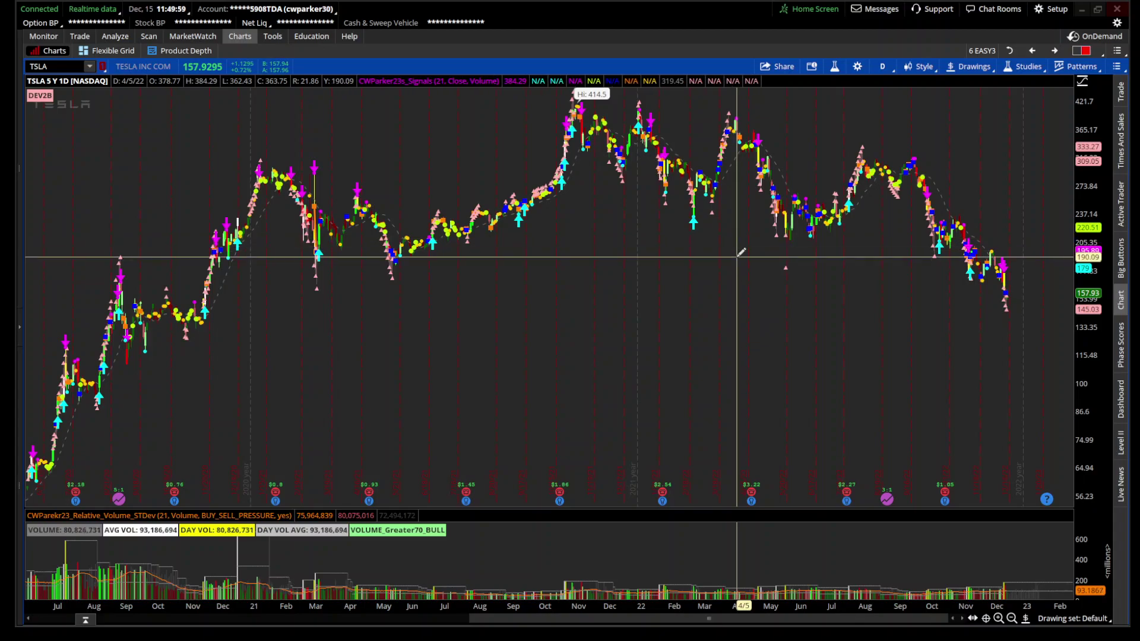
left_click_drag(802, 272, 1100, 319)
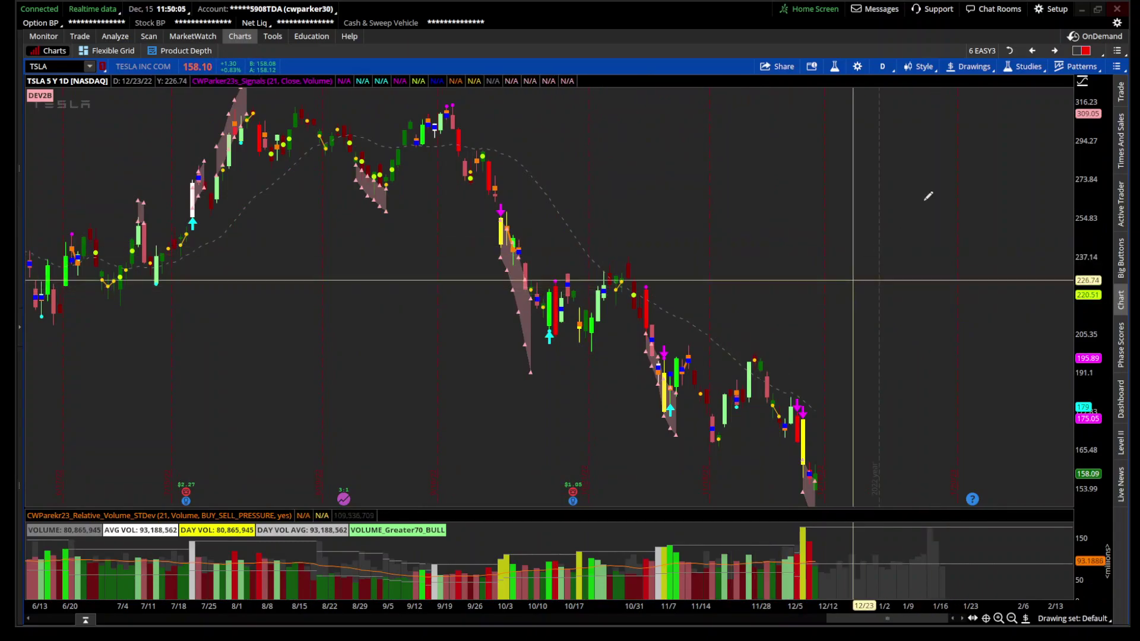
- Recheck TSLA's 5-minute chart, then show its daily bars from May to December 2022
left_click(1054, 52)
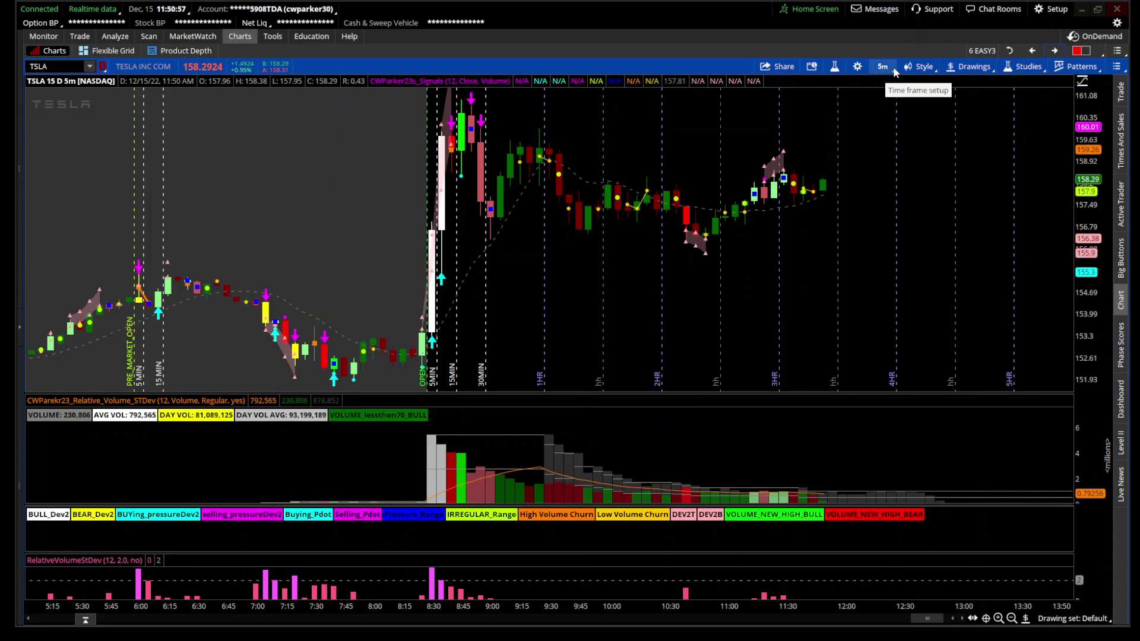
left_click(1045, 52)
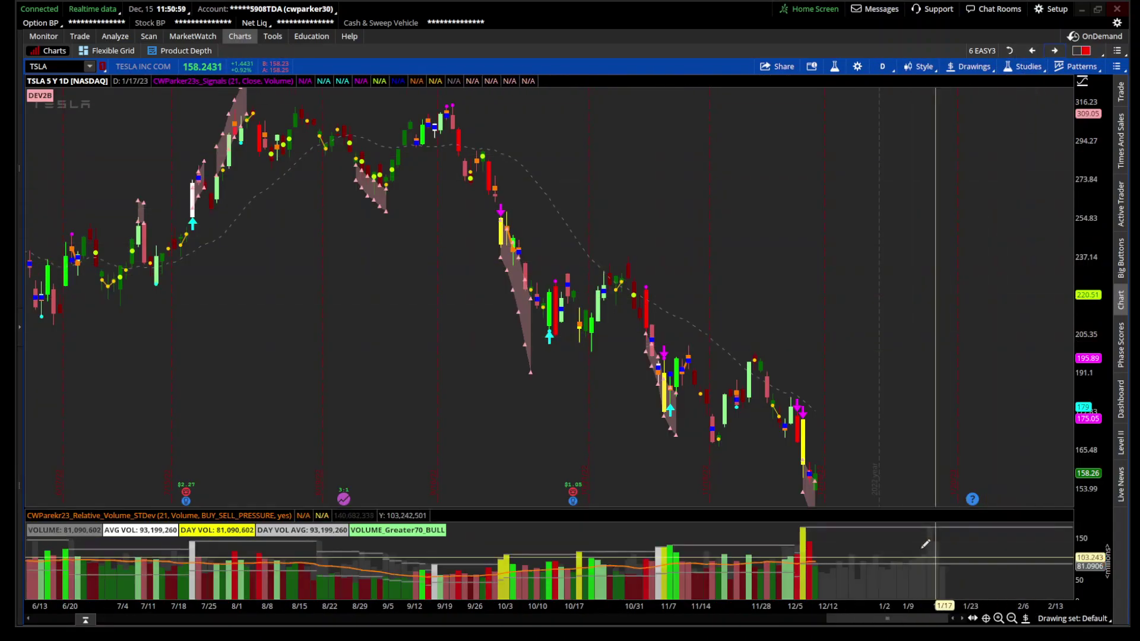
left_click(1011, 618)
left_click(1011, 619)
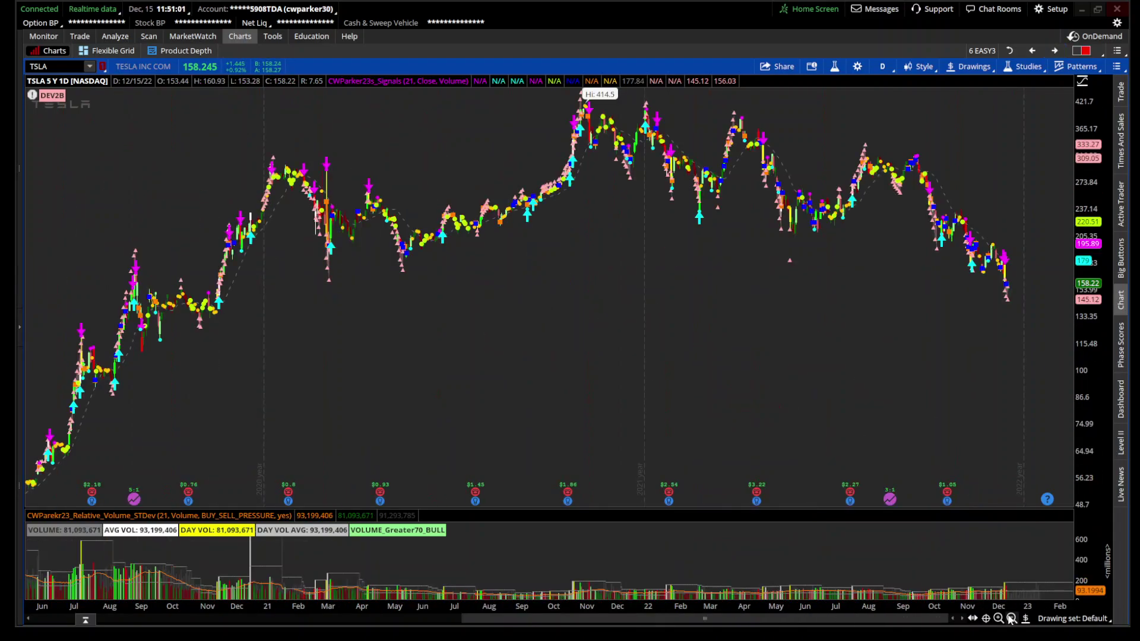
left_click_drag(784, 301, 1058, 313)
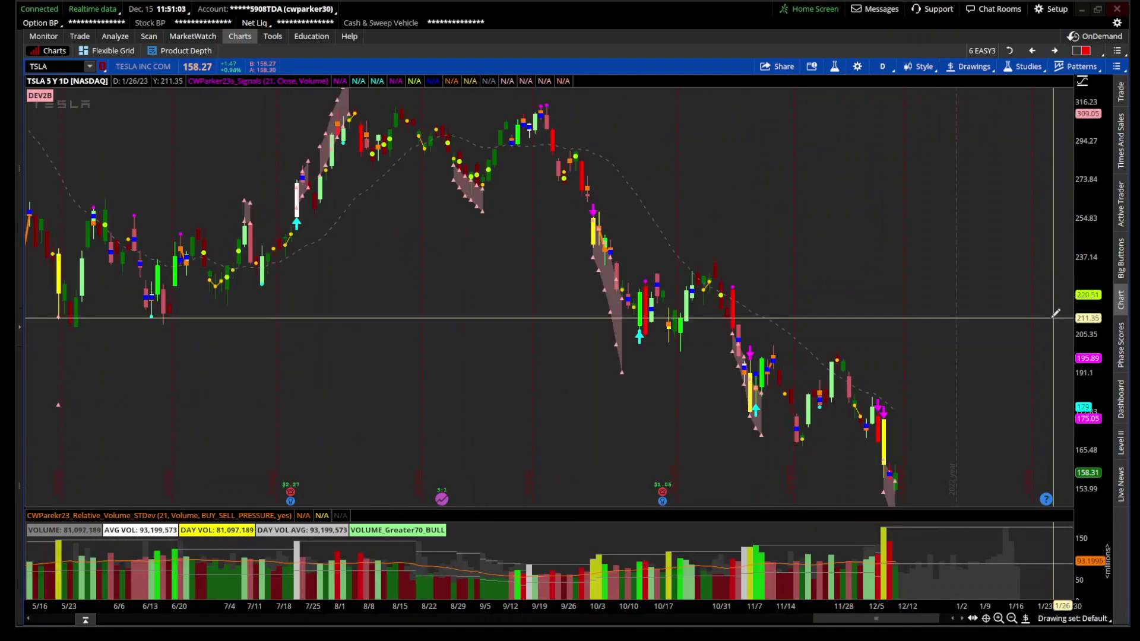
- Draw Fibonacci retracement levels on TSLA's daily chart from about $166.24 up to about $314.98 and view them against the longer history
middle_click(850, 356)
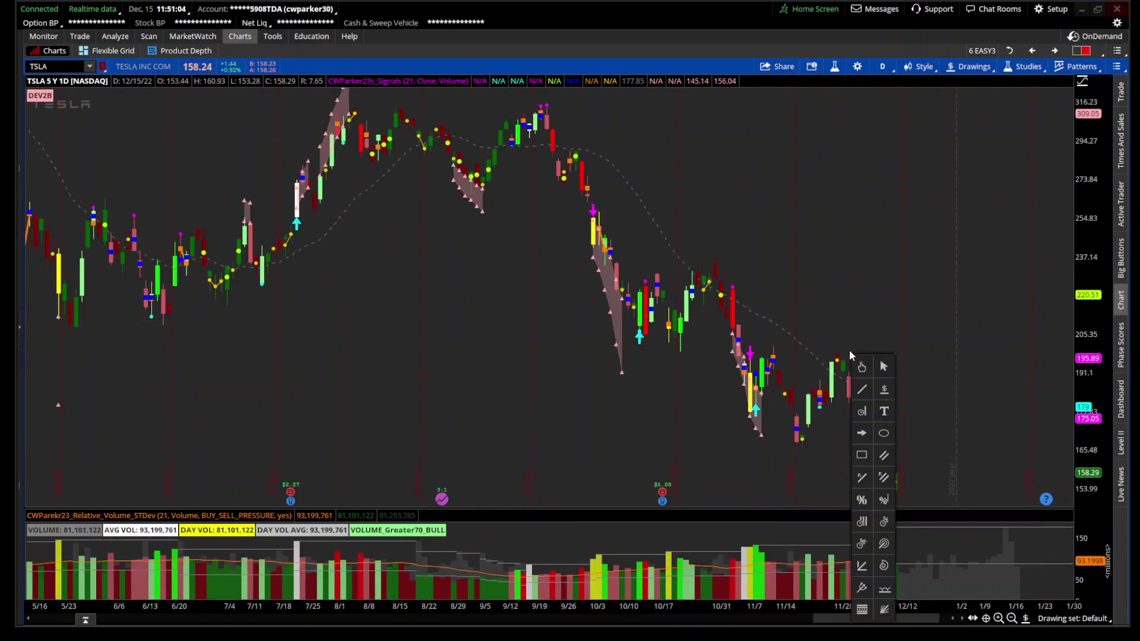
left_click(863, 500)
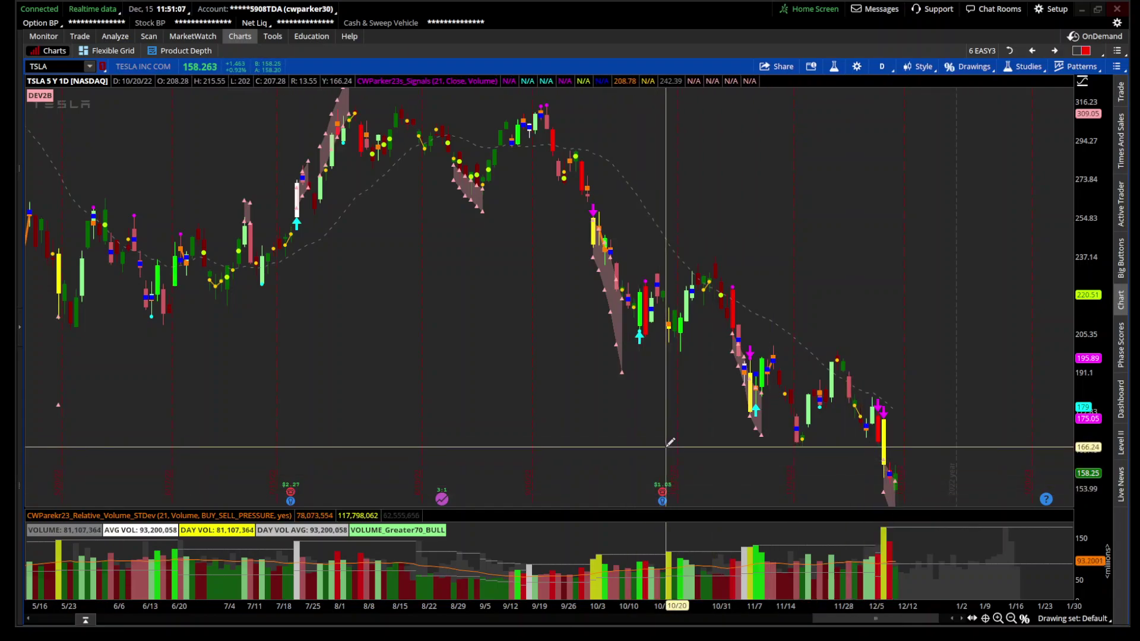
left_click_drag(666, 445, 361, 97)
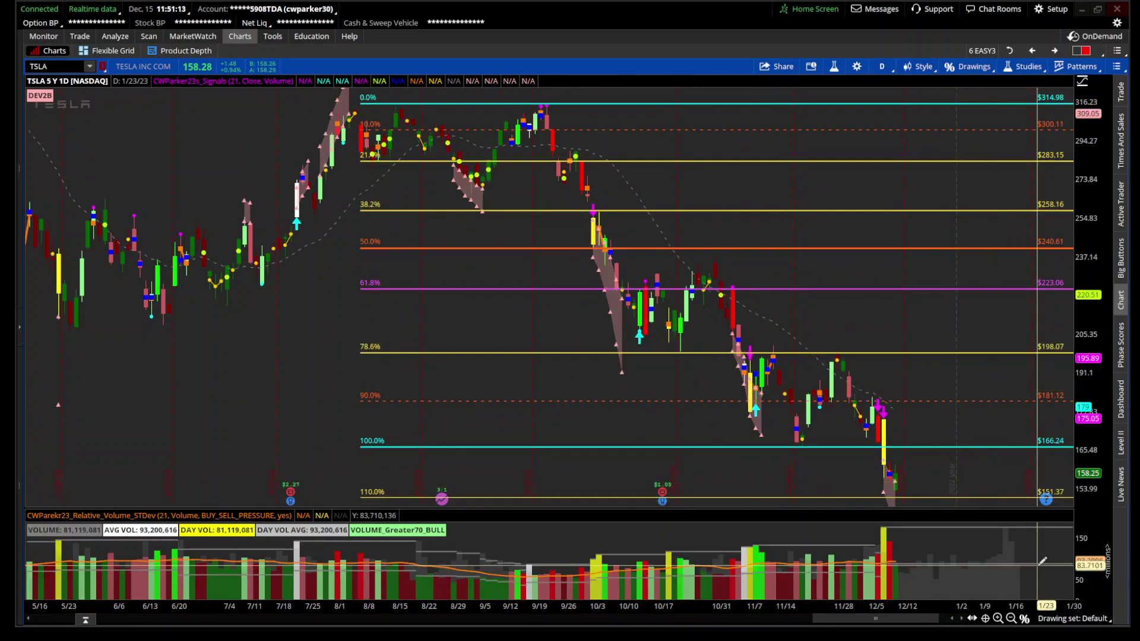
left_click(1013, 618)
left_click(1013, 618)
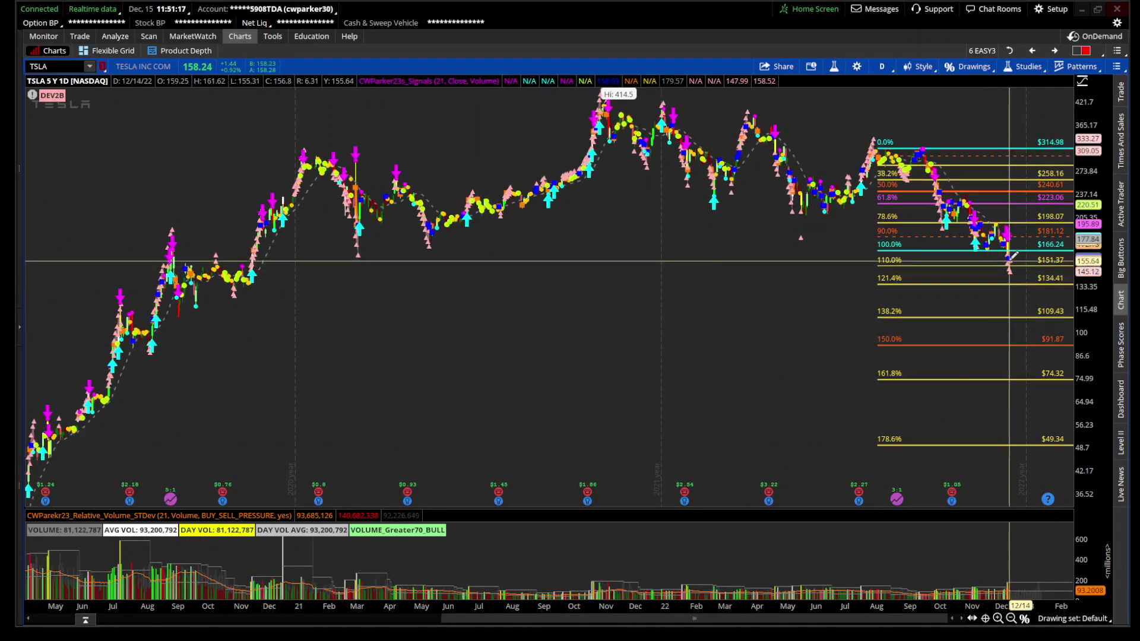
- Compare TSLA's October to December daily bars with the 5-minute chart, examining the overnight low against the 110% Fibonacci level
left_click_drag(1018, 267, 776, 268)
left_click_drag(636, 356, 1072, 357)
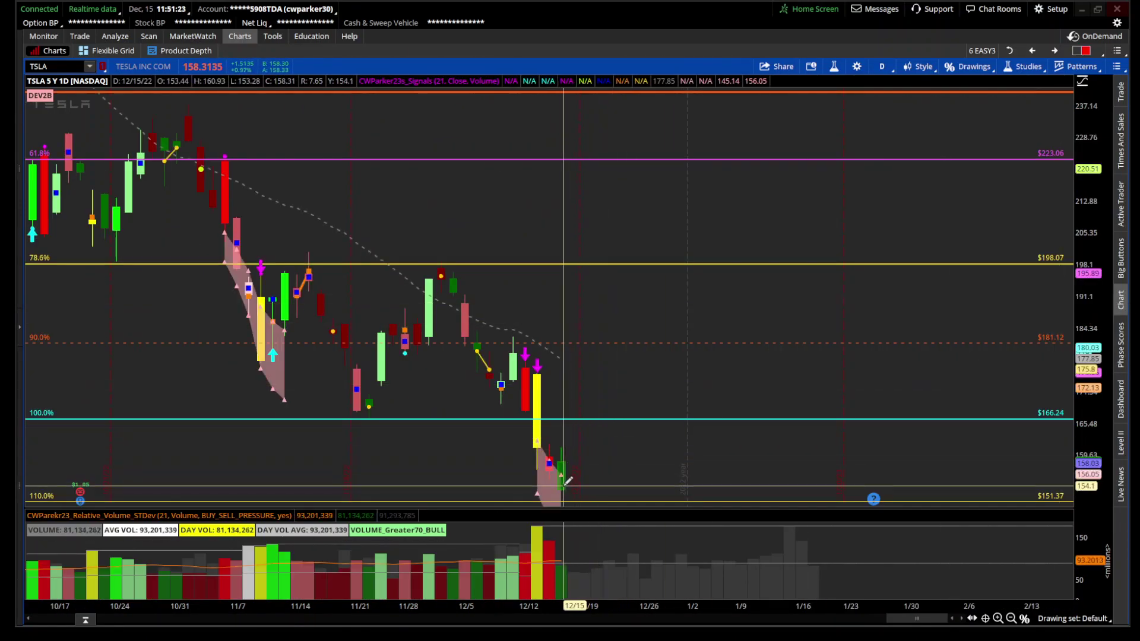
left_click(1055, 52)
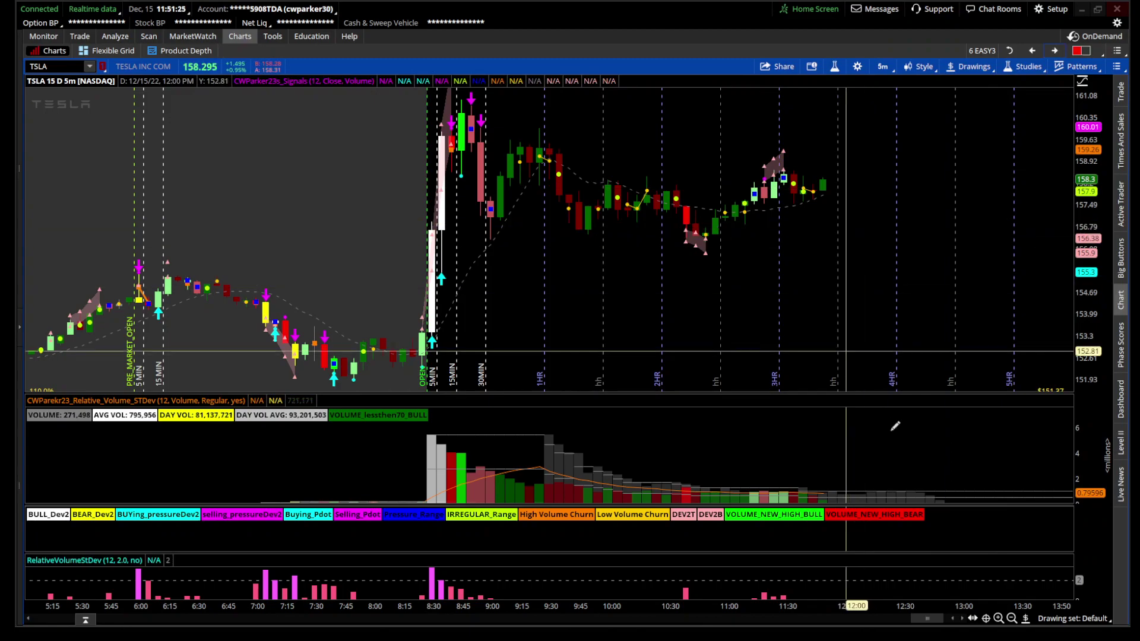
left_click(1012, 619)
left_click(1012, 619)
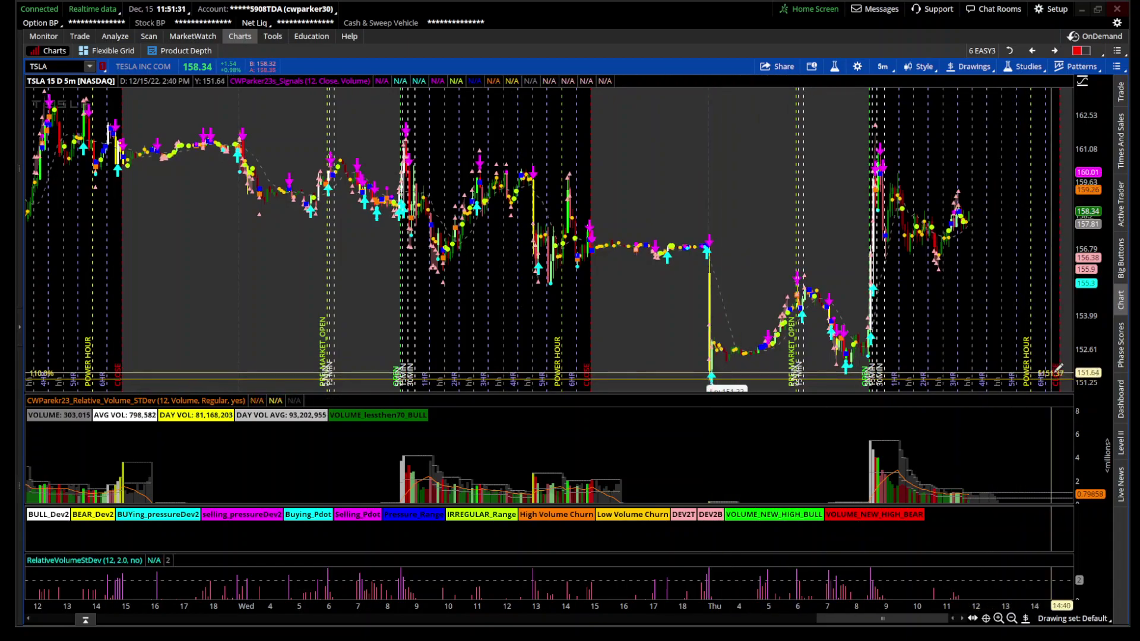
scroll(704, 368, "up", 3)
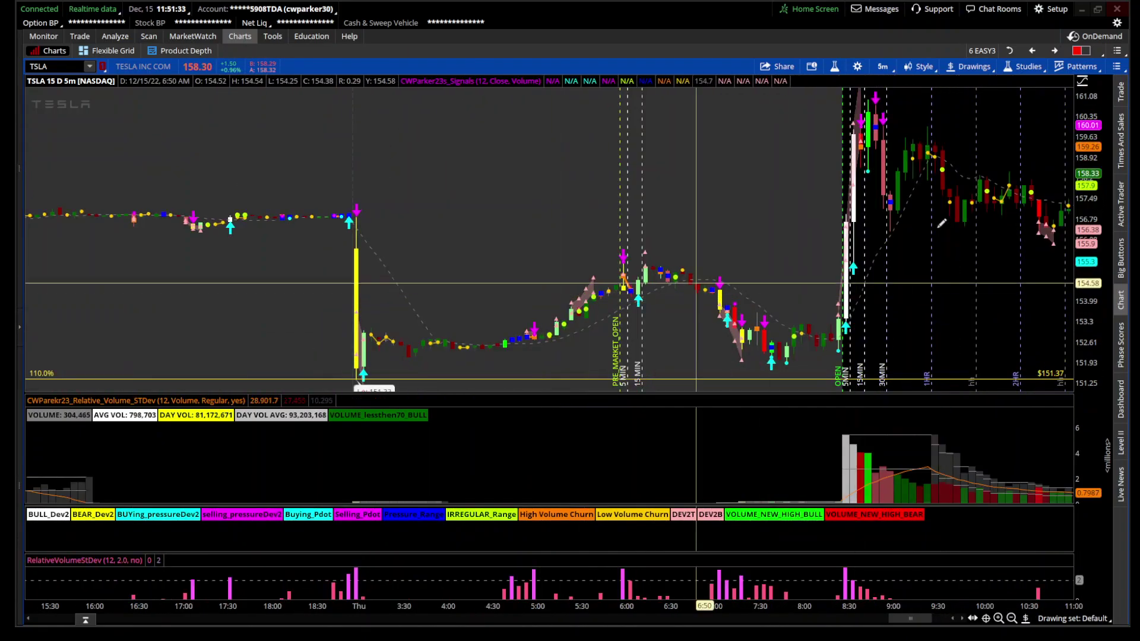
left_click_drag(1091, 202, 1090, 212)
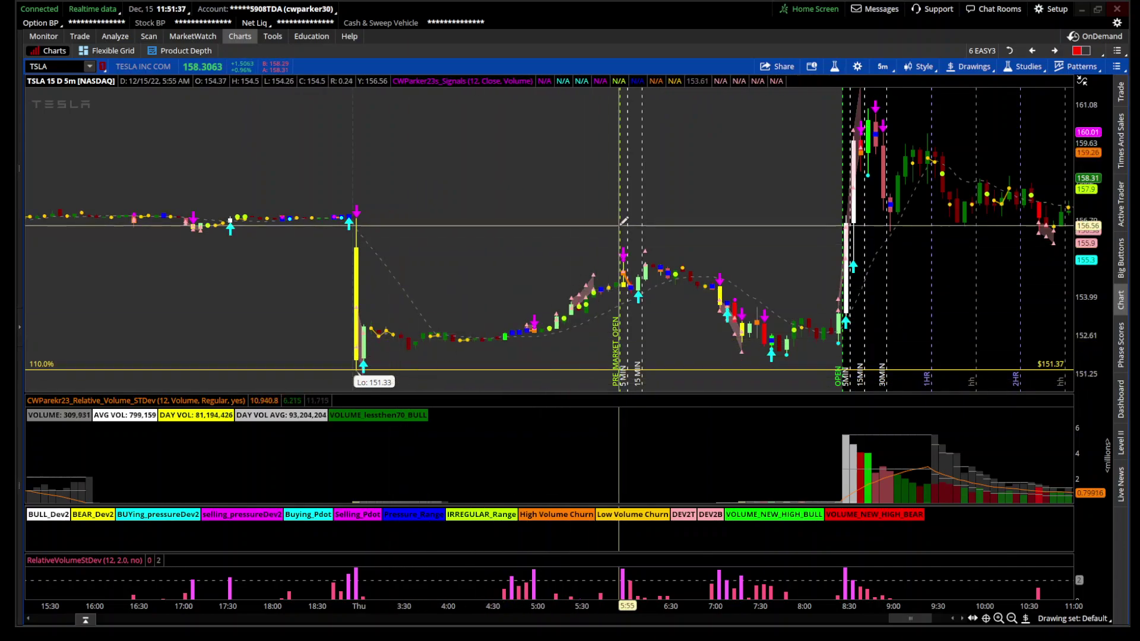
- Restore the price scale on TSLA's 5-minute chart and review the December 15 premarket and regular-session bars
right_click(654, 229)
left_click(660, 237)
left_click_drag(904, 261, 1121, 261)
left_click_drag(649, 261, 1119, 294)
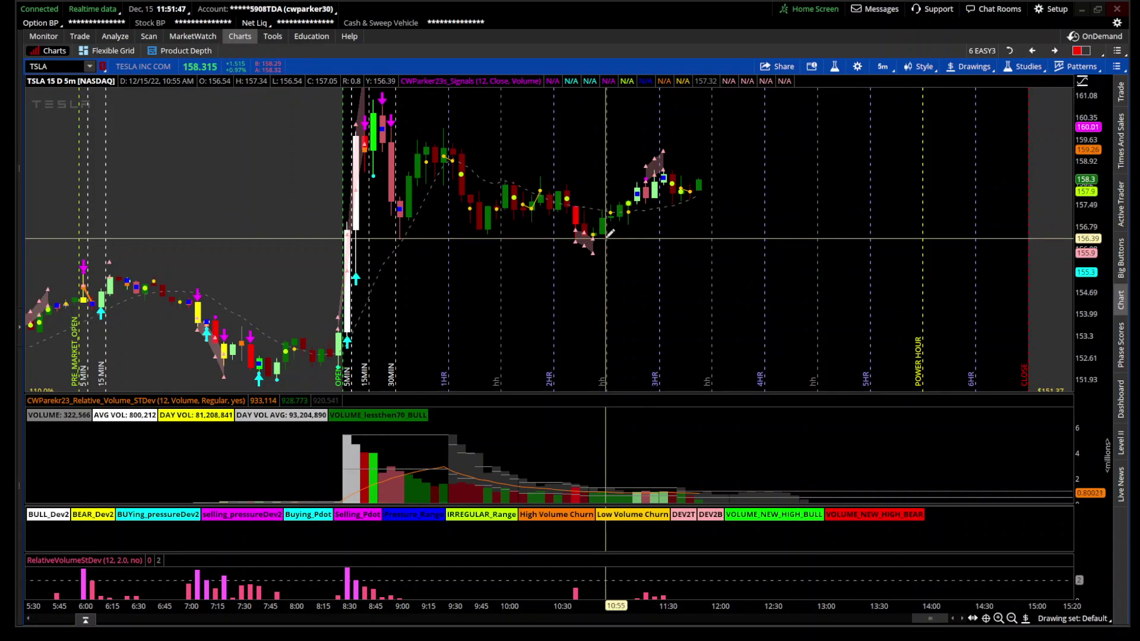
scroll(438, 282, "up", 10)
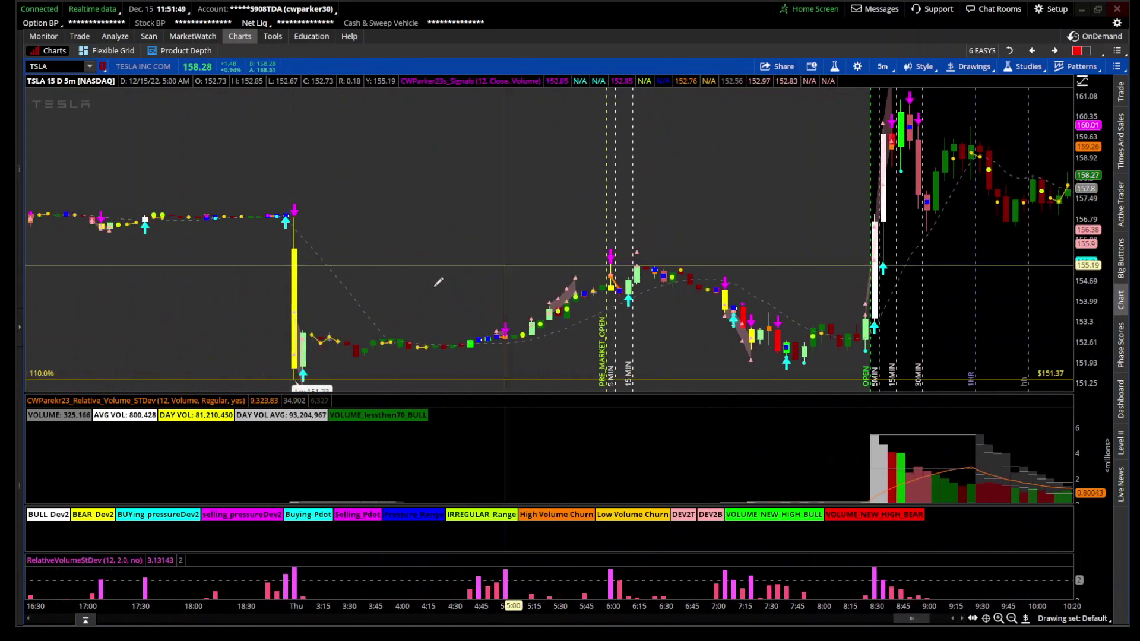
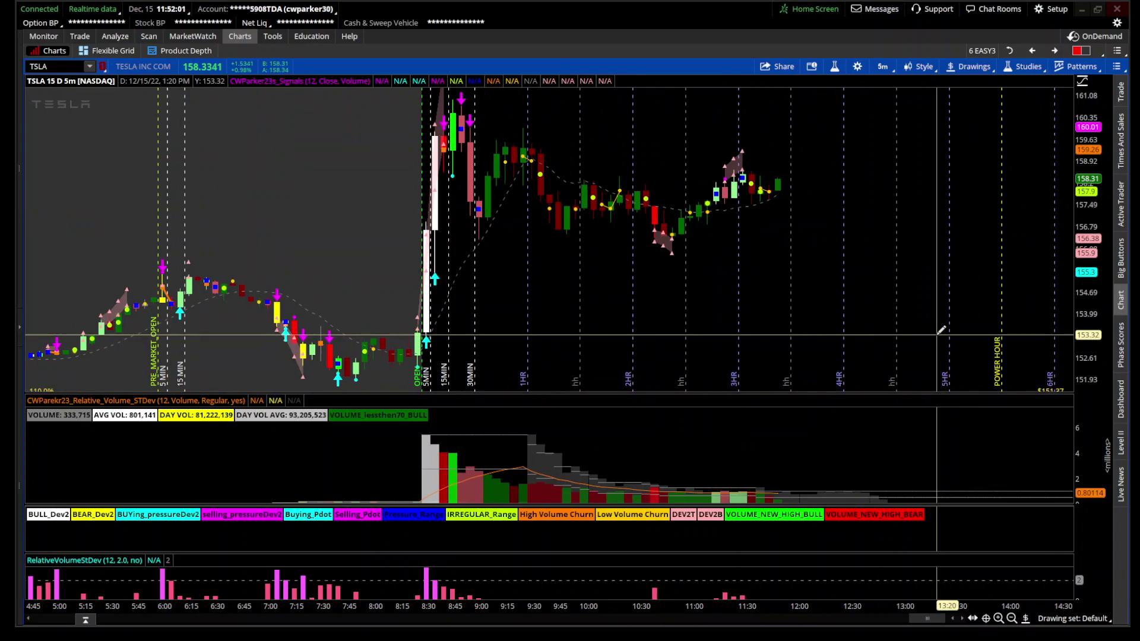
- Remove the lower RelativeVolumeStDev study from TSLA's 5-minute chart and apply the study list
left_click(834, 67)
scroll(783, 367, "down", 4)
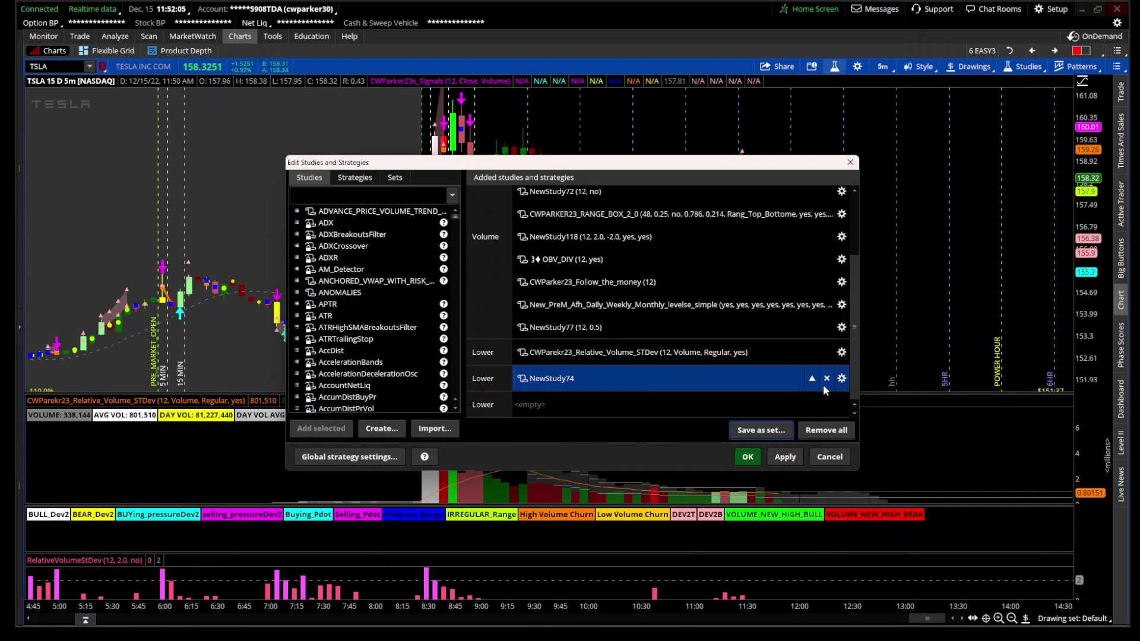
left_click(747, 457)
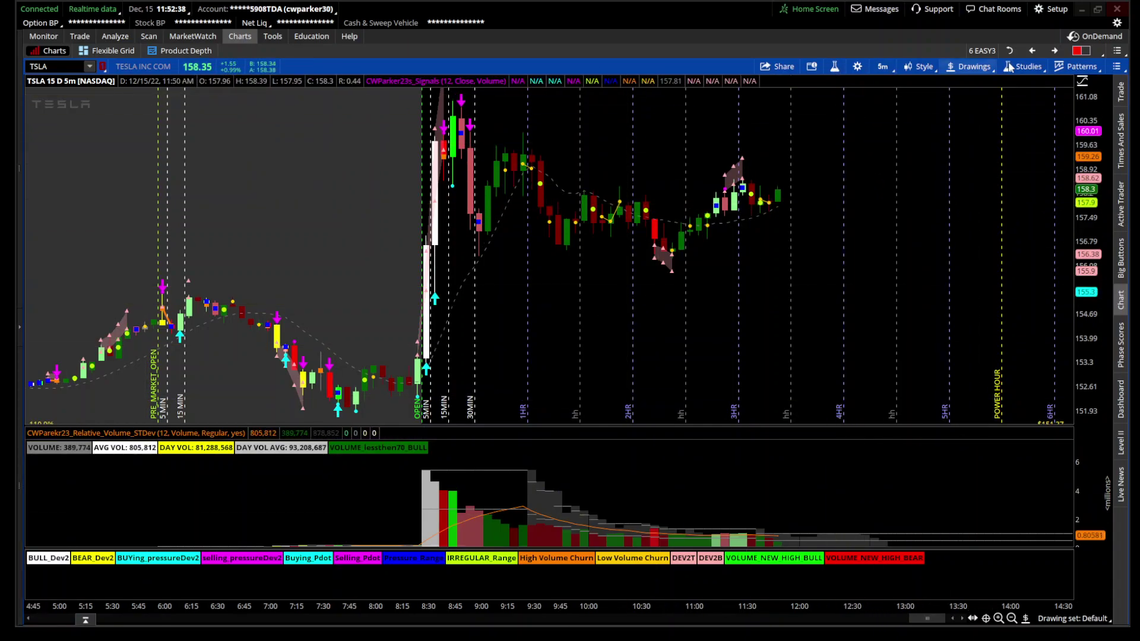
- Review the chart's added CWParker23s_Signals, CWParker23_Follow_the_money and CWParekr23_Relative_Volume_STDev studies, leaving their settings as they are
left_click(834, 67)
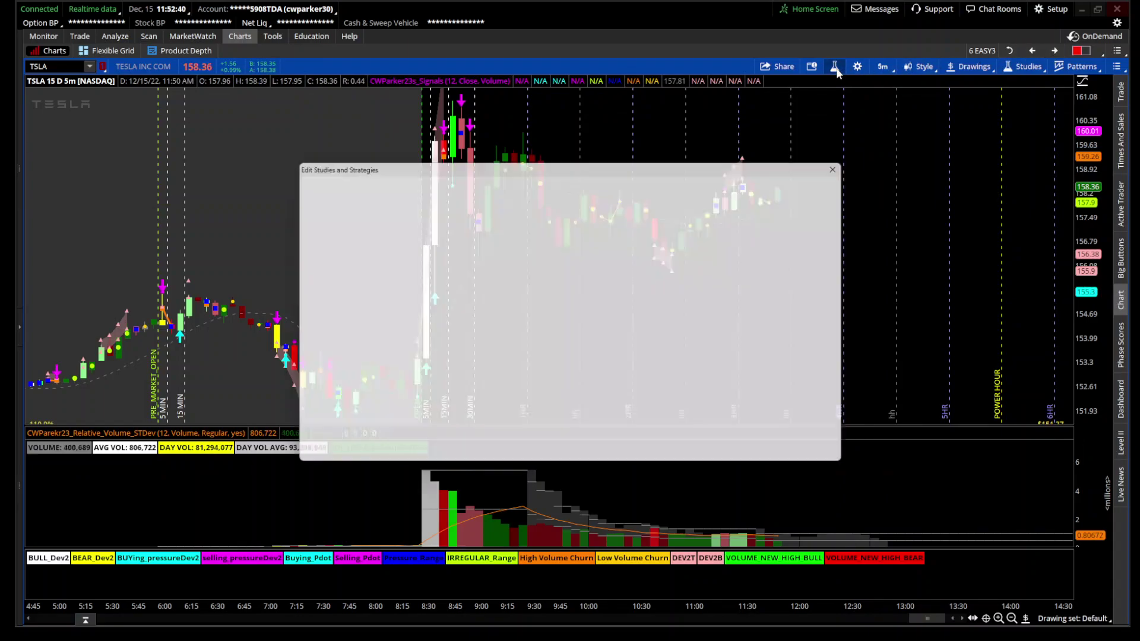
left_click(603, 220)
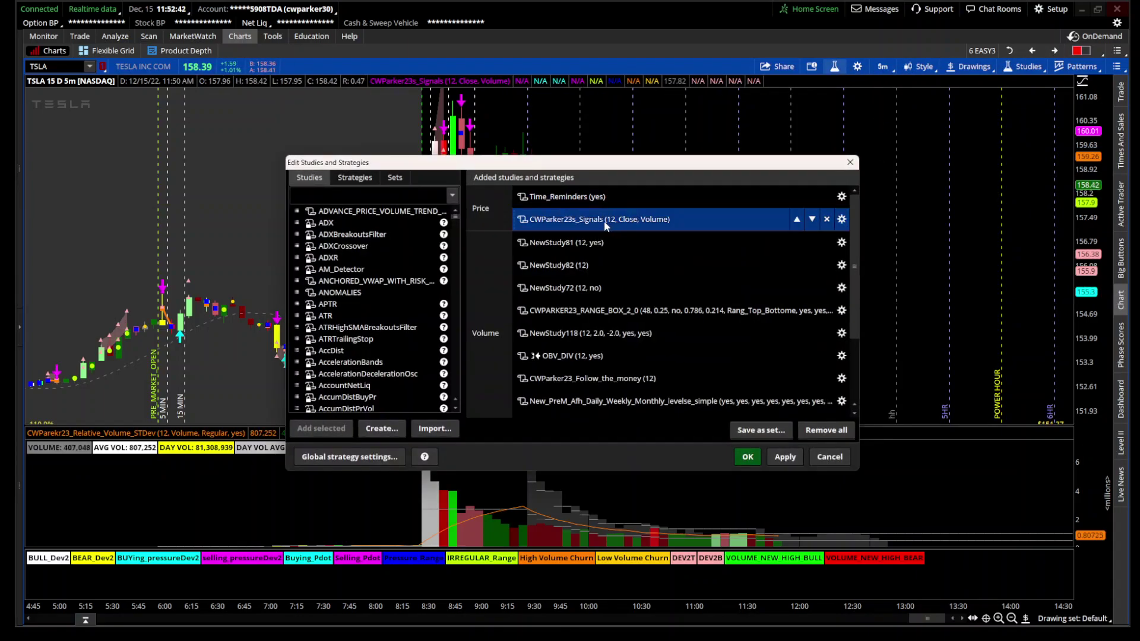
scroll(618, 238, "down", 2)
left_click(653, 282)
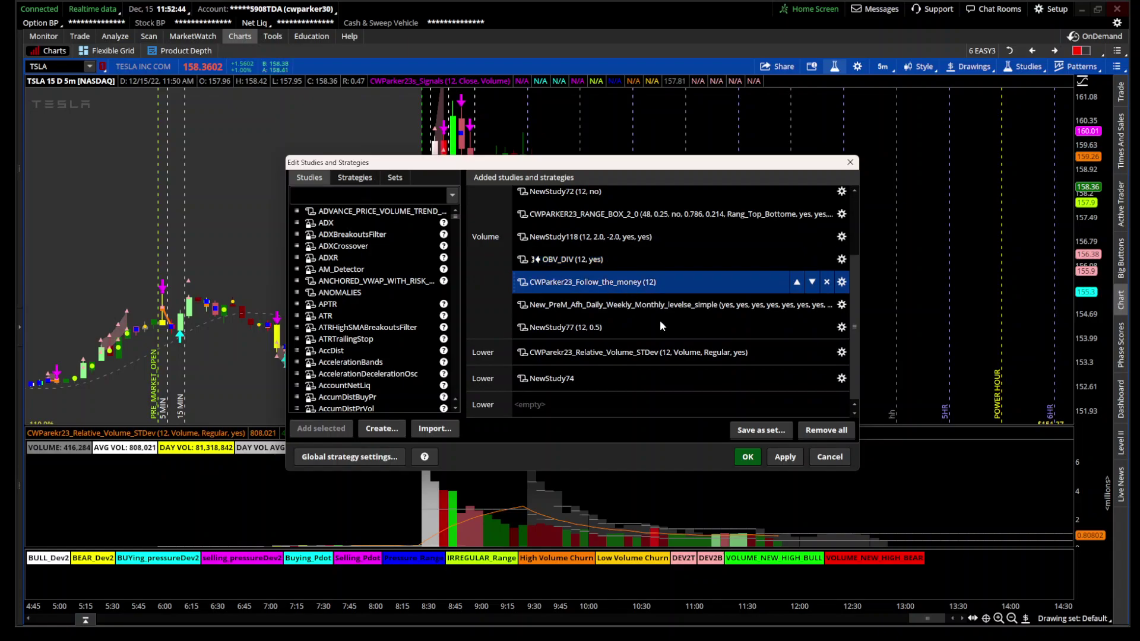
left_click(661, 355)
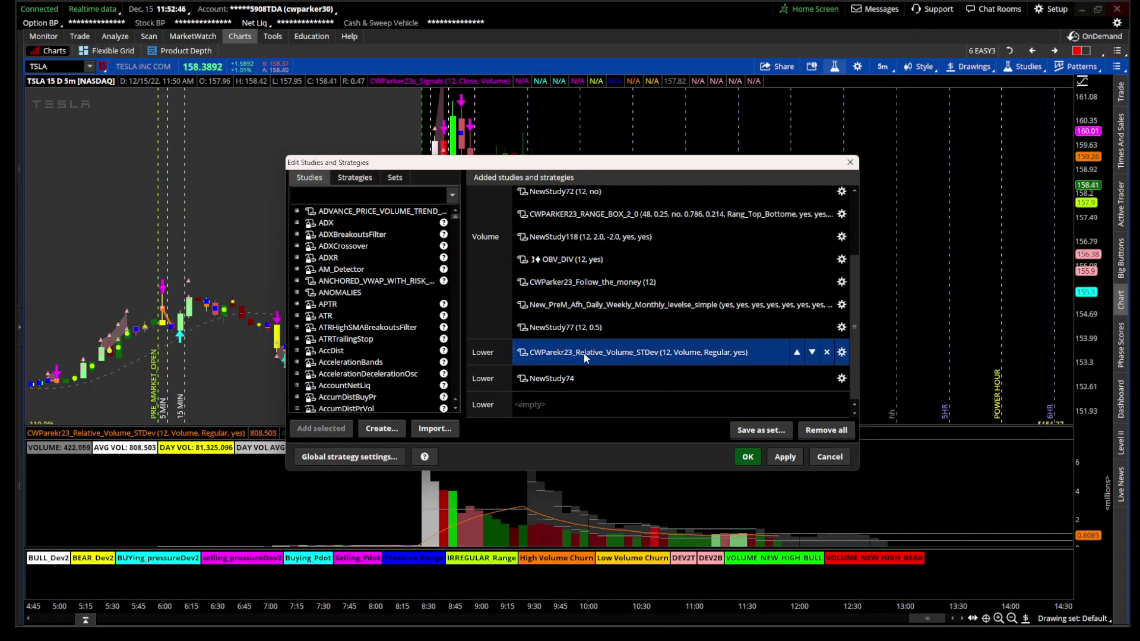
left_click(830, 456)
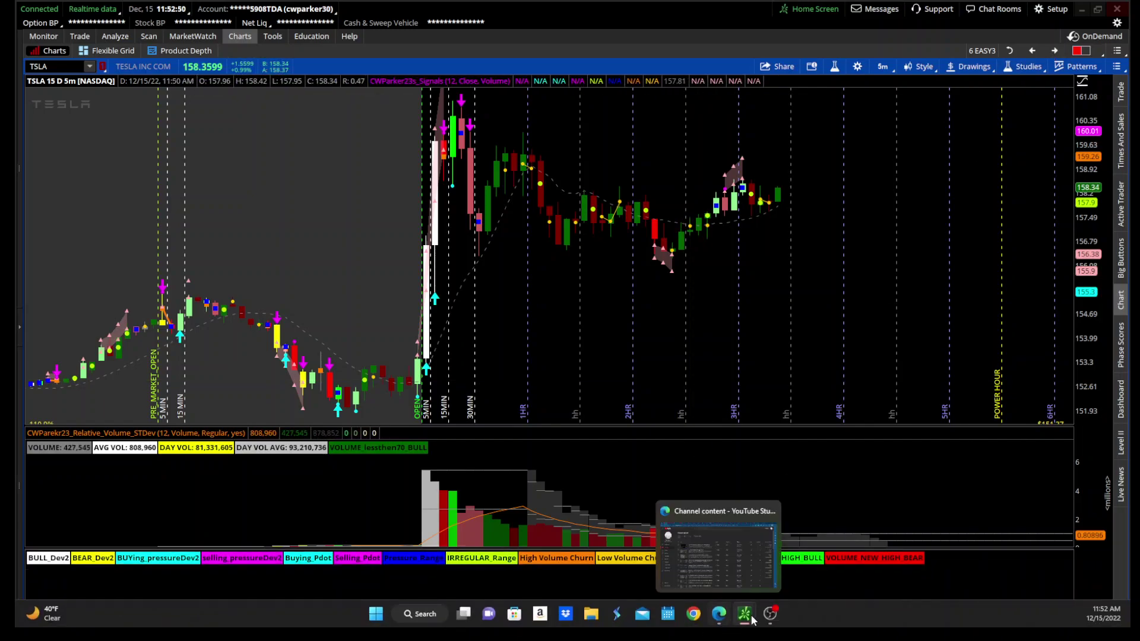
- Place the watchlist's Fire_Pressure column directly before DEV_VOLUME and narrow it to fit its heading
mouse_move(744, 614)
left_click(788, 577)
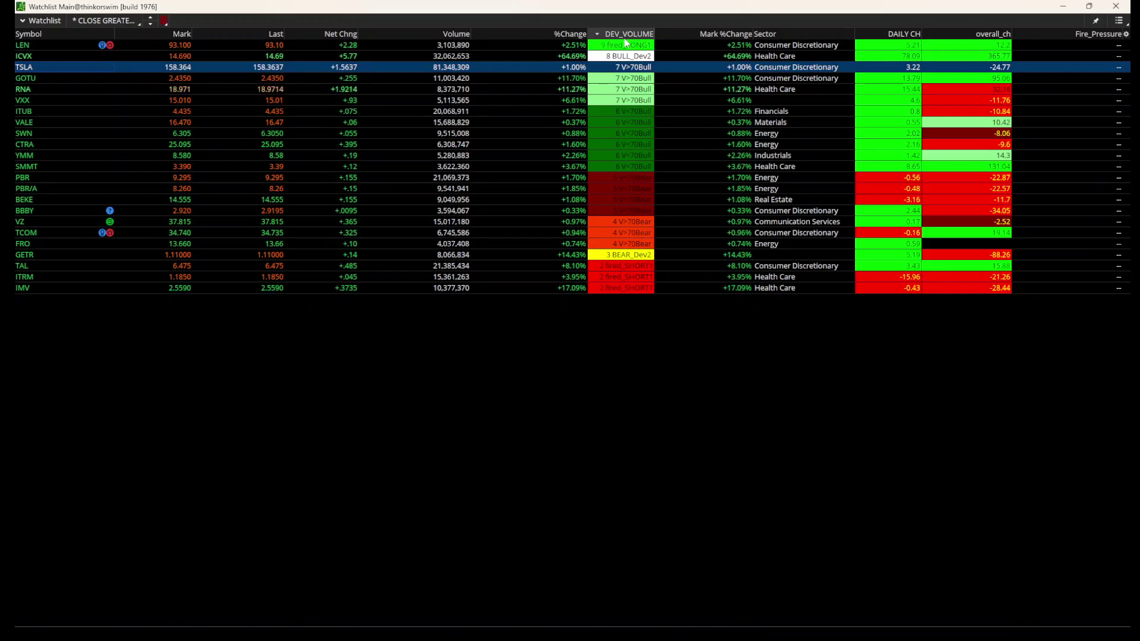
left_click_drag(1074, 34, 640, 35)
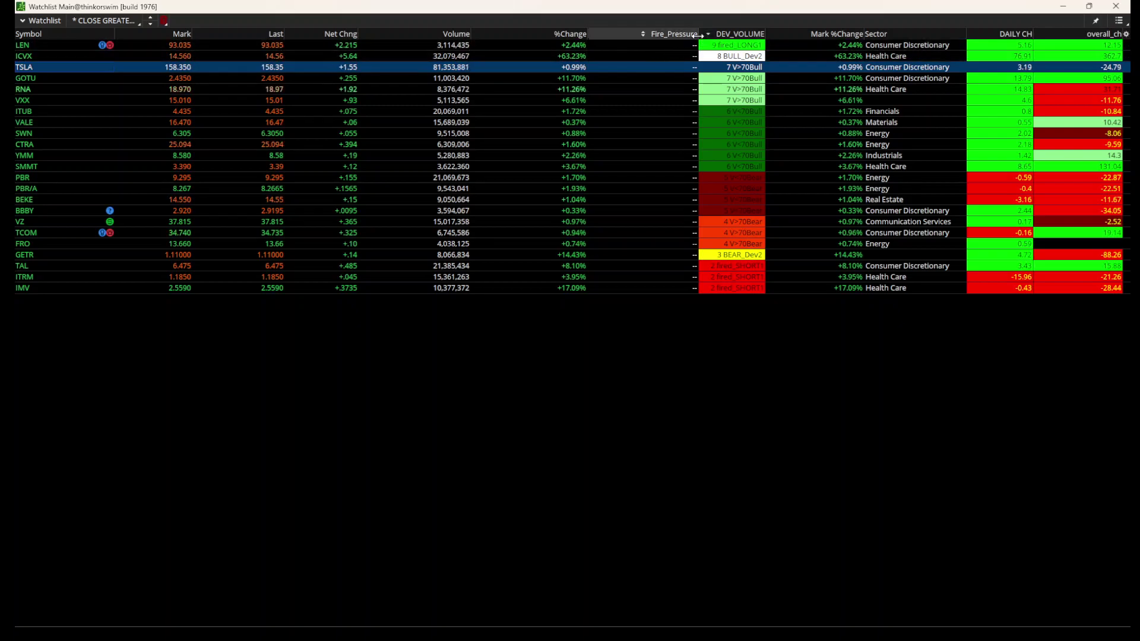
left_click_drag(698, 34, 653, 35)
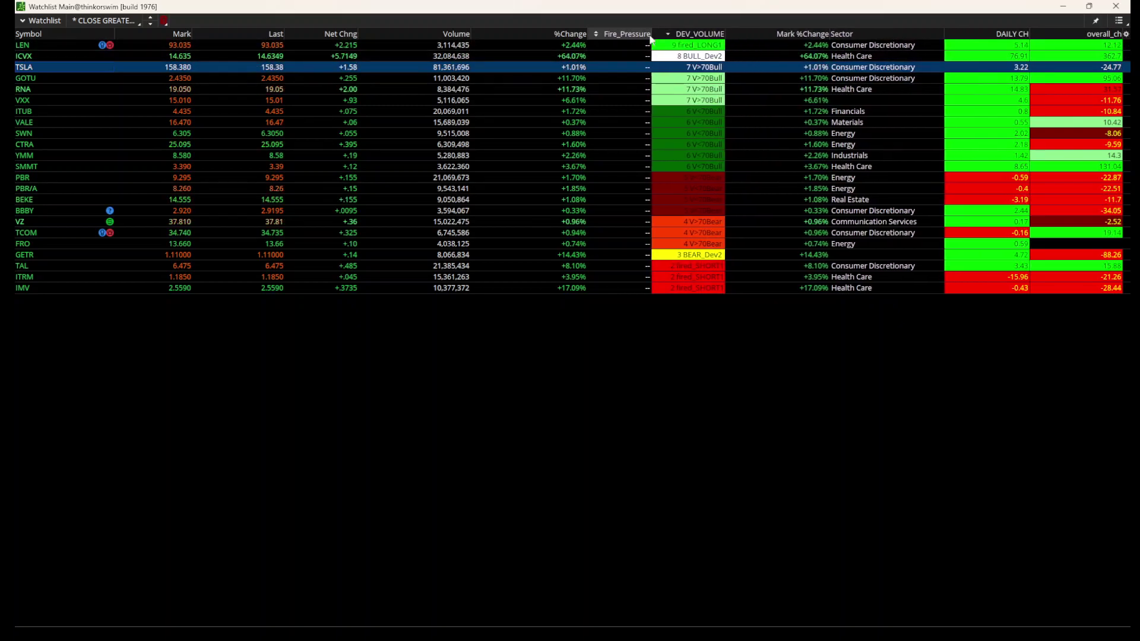
- Return to TSLA's 5-minute chart and examine the bars since the market open
mouse_move(665, 619)
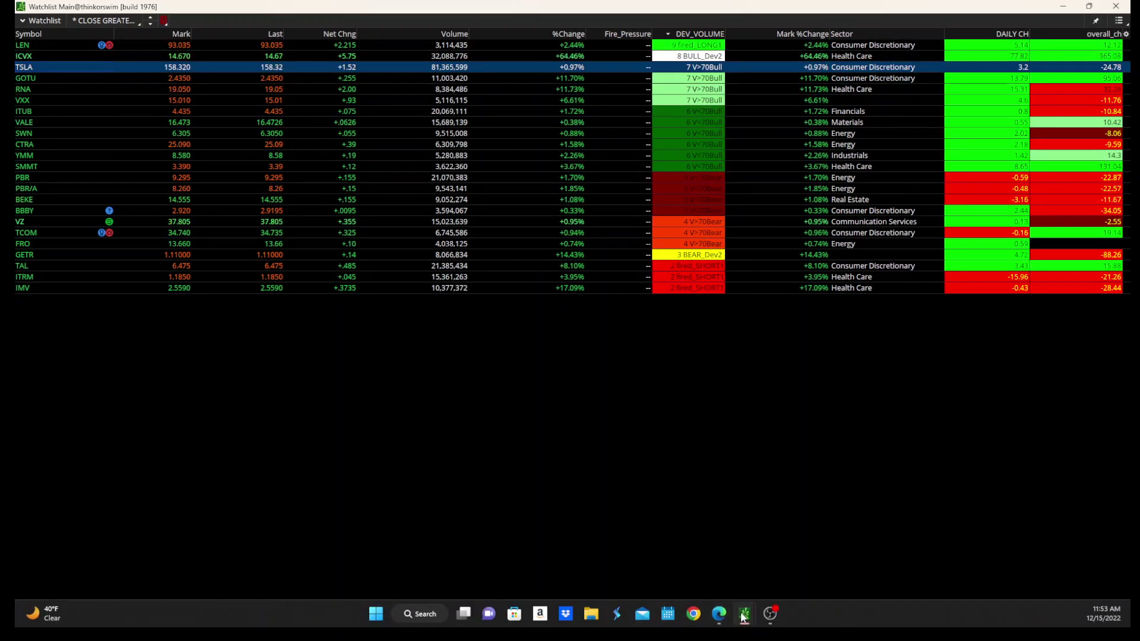
mouse_move(744, 614)
left_click(681, 546)
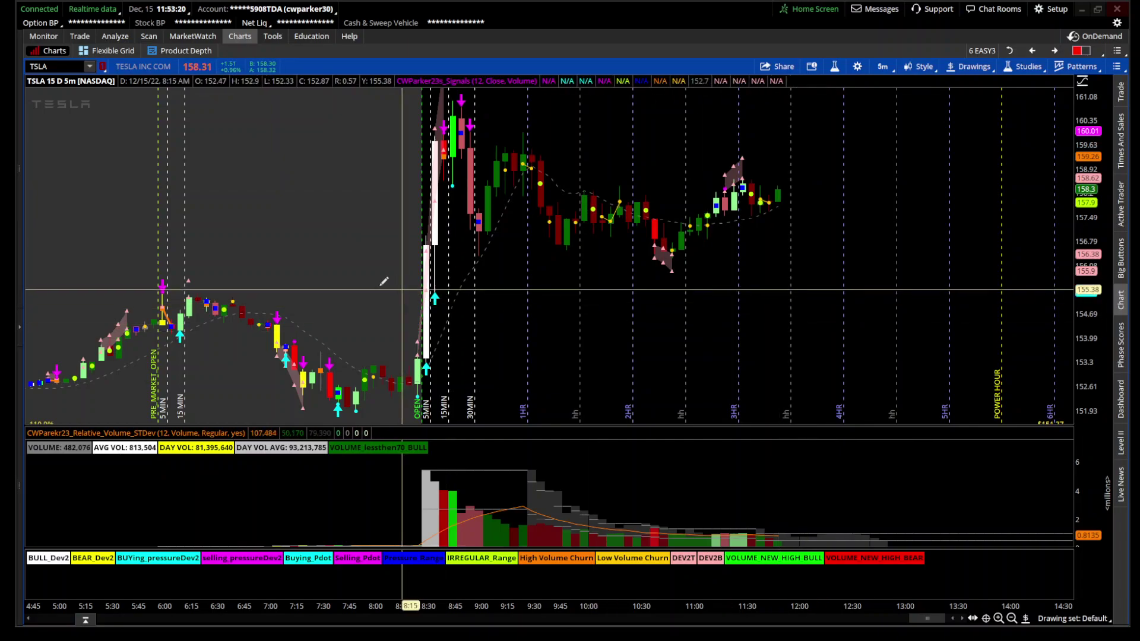
left_click_drag(370, 280, 600, 285)
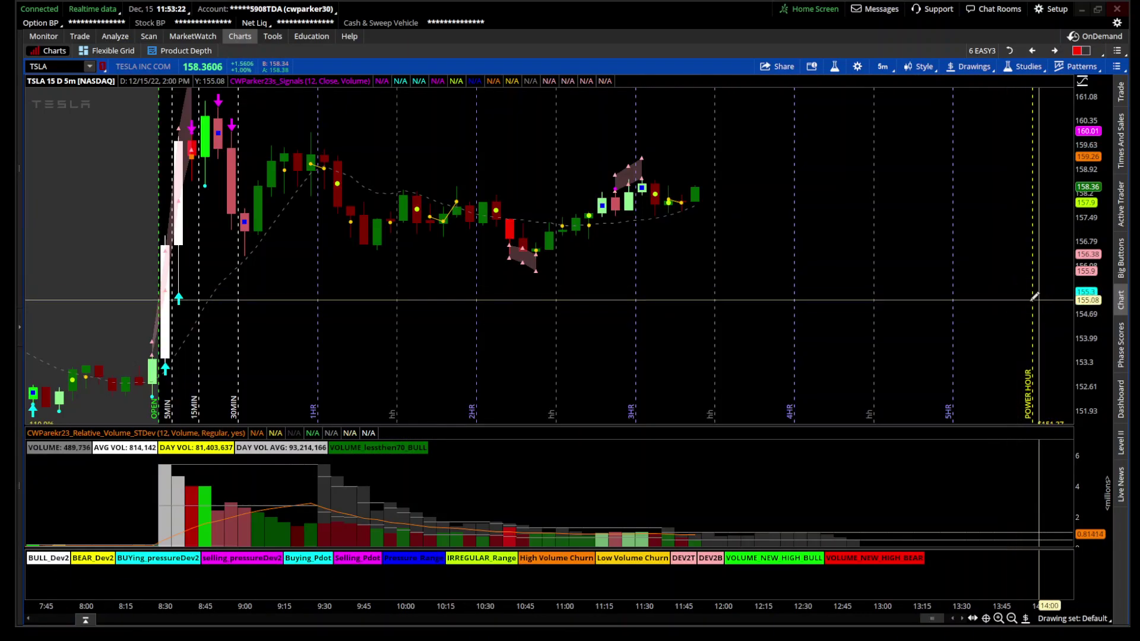